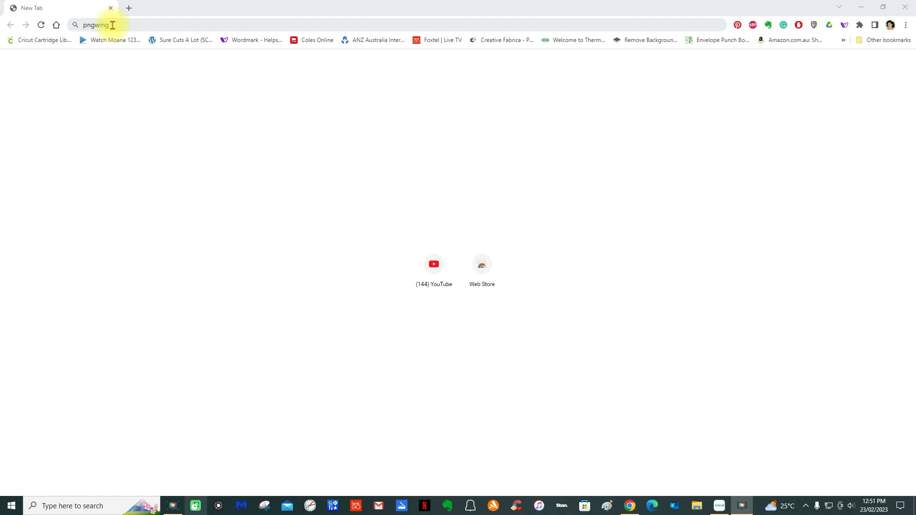
# Search the web for pngwing and open the PNGWing website from the results
pyautogui.click(112, 24)
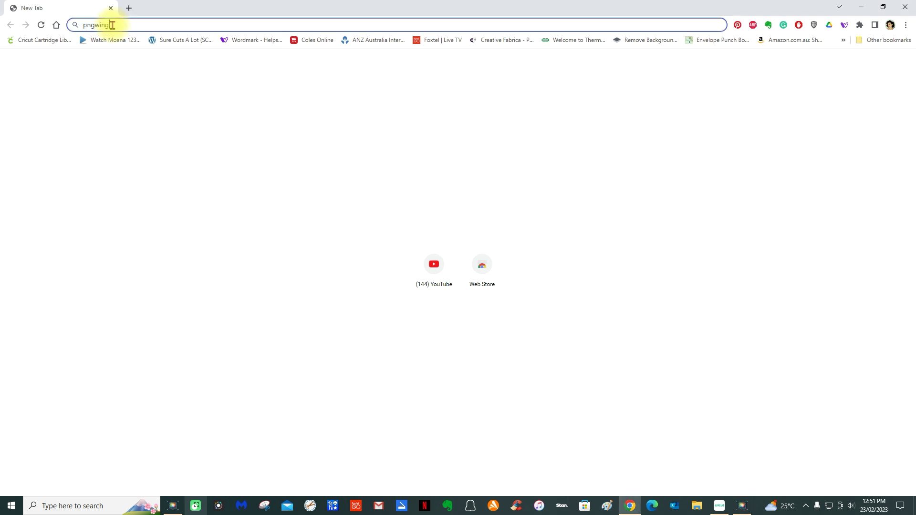
pyautogui.press('Return')
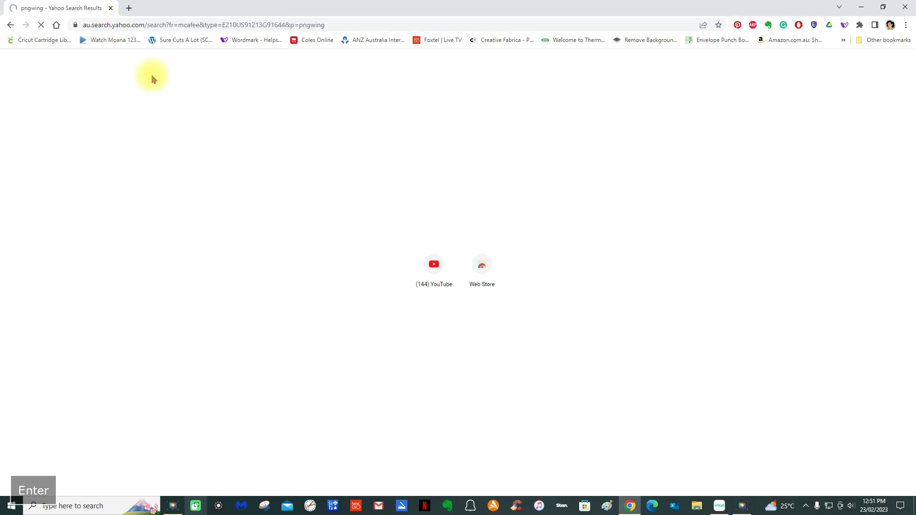
pyautogui.click(133, 149)
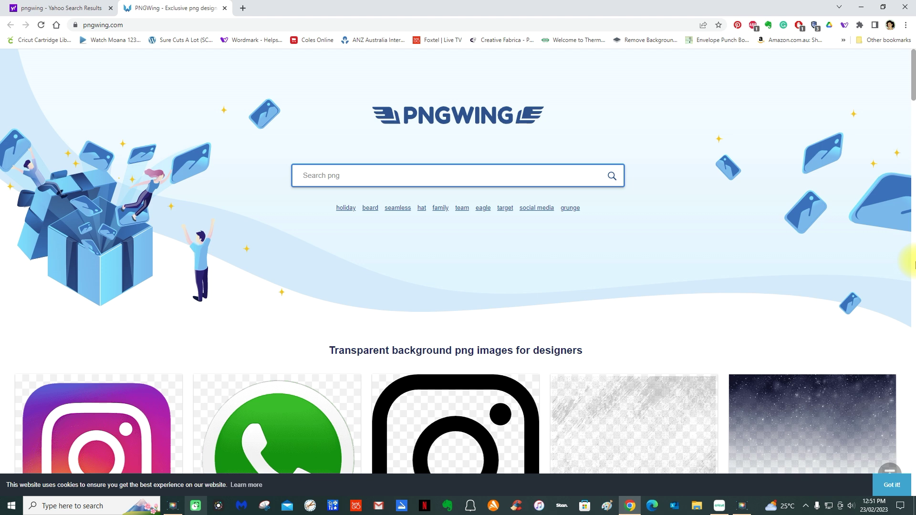
# Search PNGWing for "flower painting" images
pyautogui.write('lower')
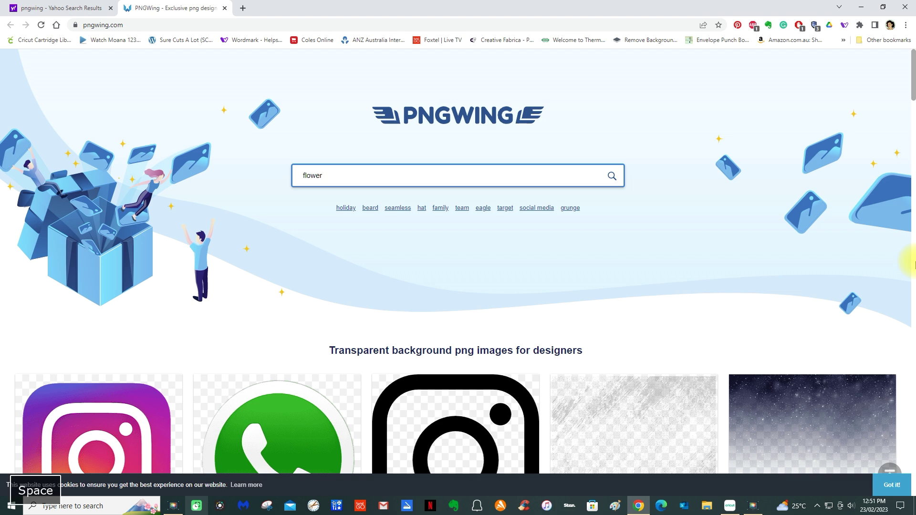
pyautogui.write(' painting')
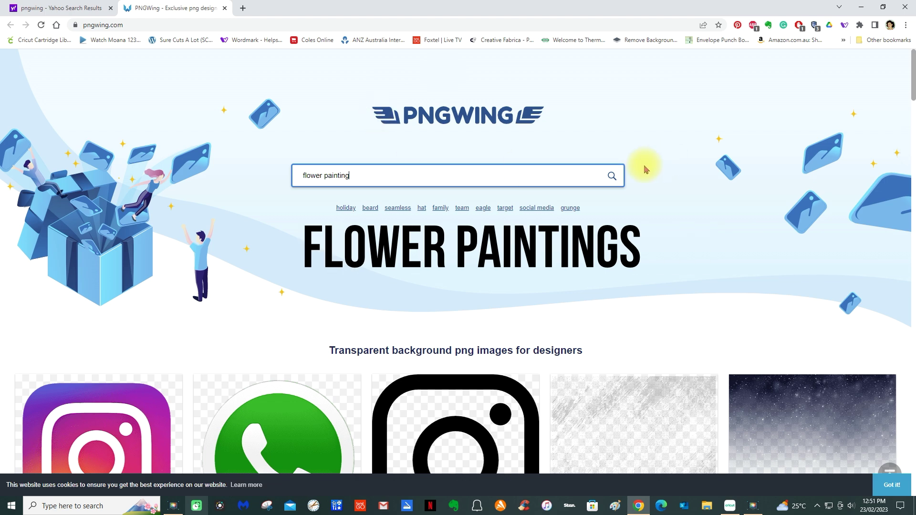
pyautogui.click(612, 177)
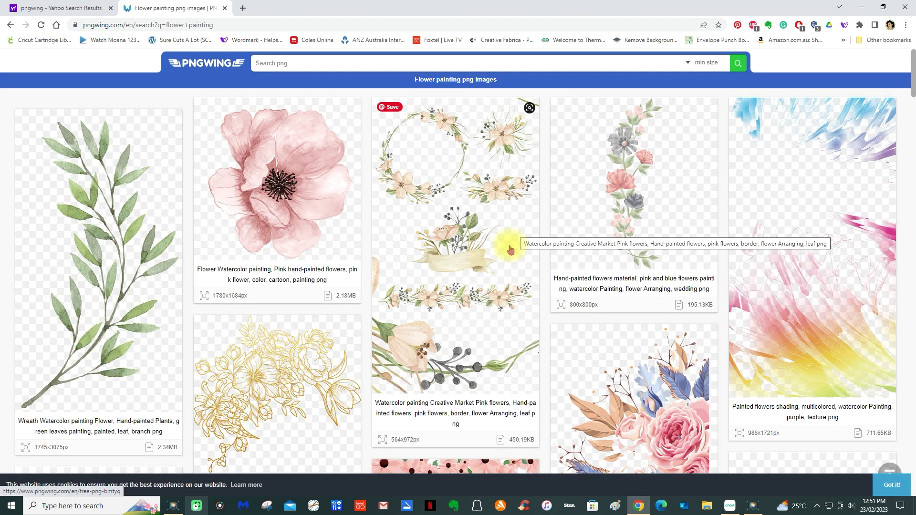
# Open the hand-painted birdhouse above red flowers illustration and download its PNG at the original 5000x5000 px size
pyautogui.scroll(-8, 509, 248)
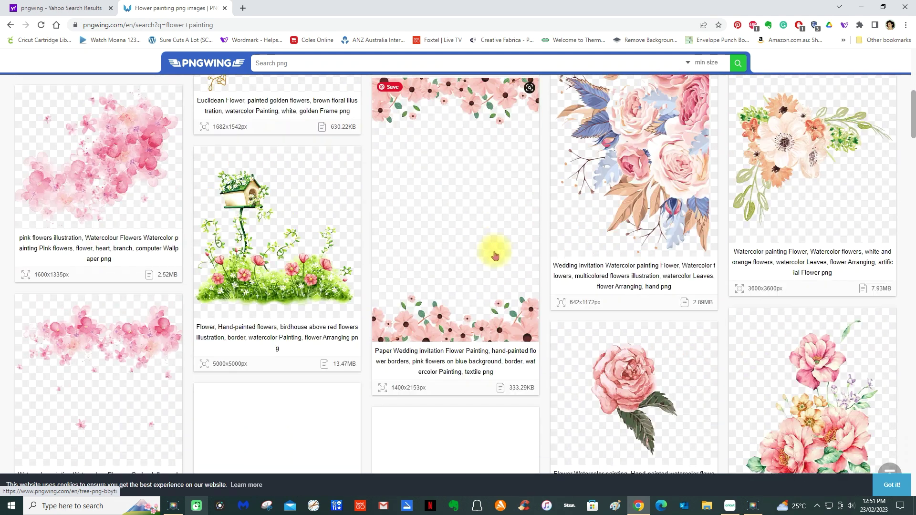
pyautogui.click(265, 241)
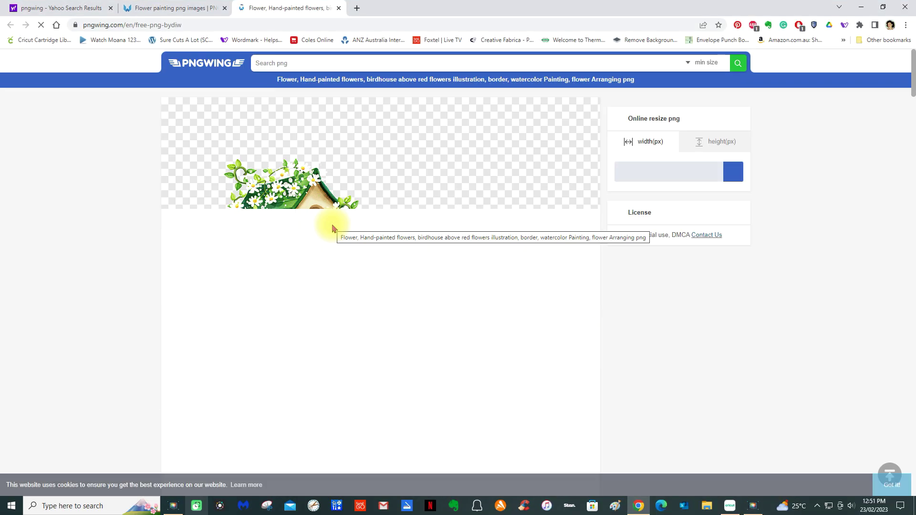
pyautogui.scroll(-8, 387, 239)
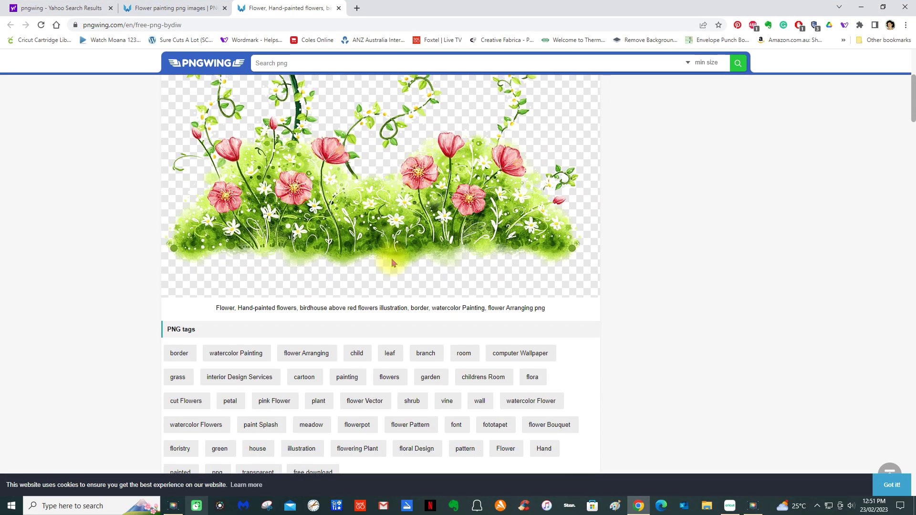
pyautogui.scroll(-3, 388, 260)
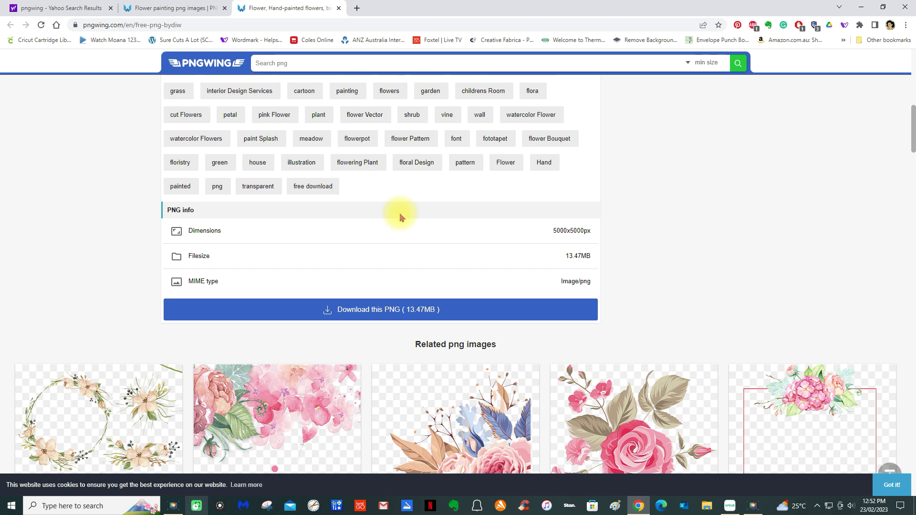
pyautogui.click(352, 302)
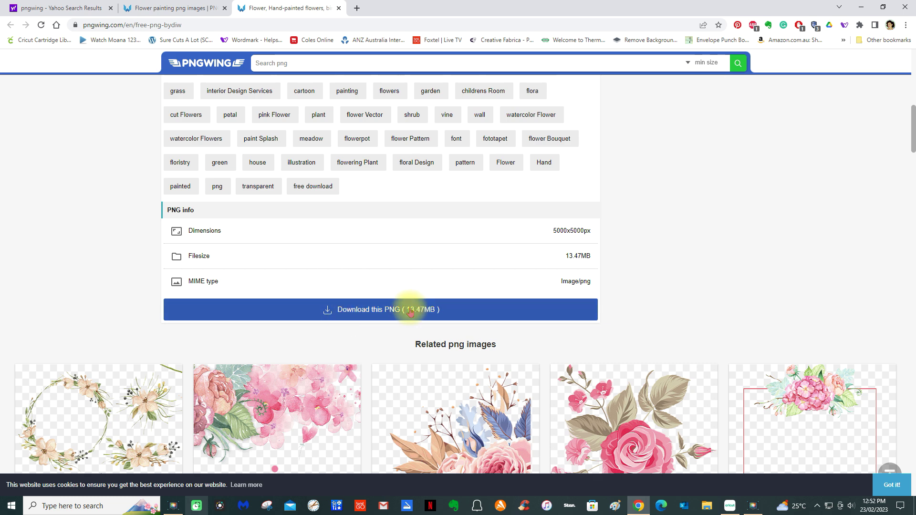
pyautogui.click(374, 311)
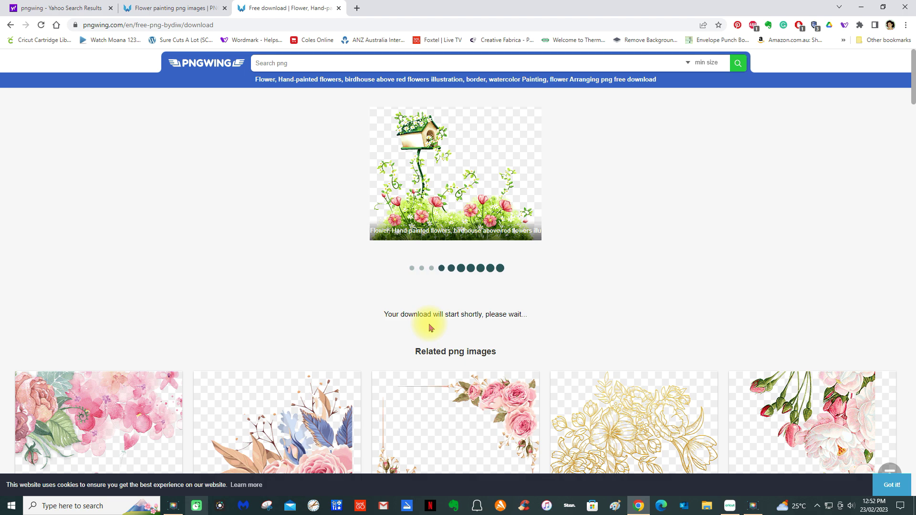
pyautogui.scroll(-15, 430, 326)
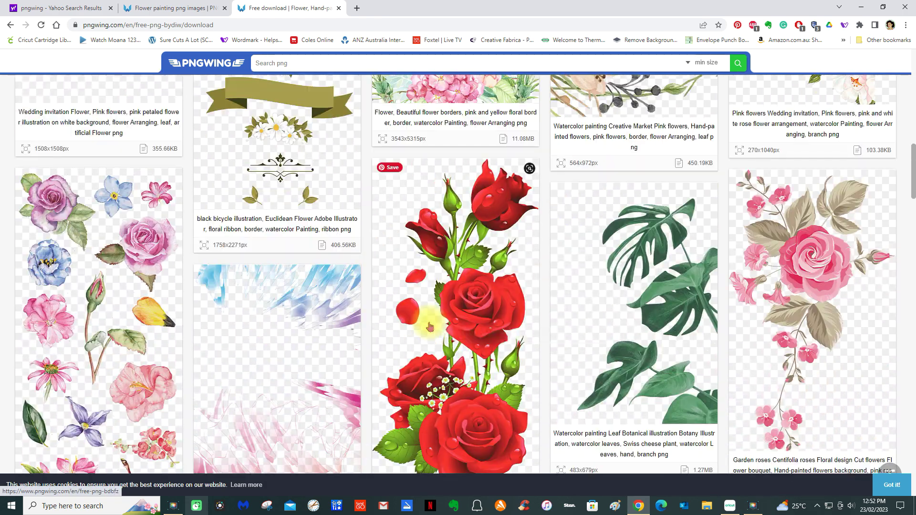
pyautogui.scroll(-10, 429, 327)
pyautogui.scroll(-10, 430, 326)
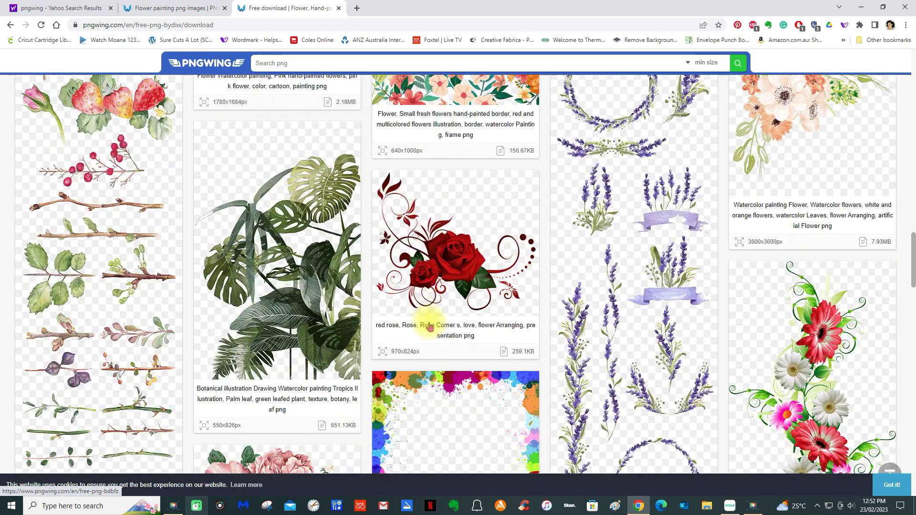
pyautogui.scroll(-4, 429, 325)
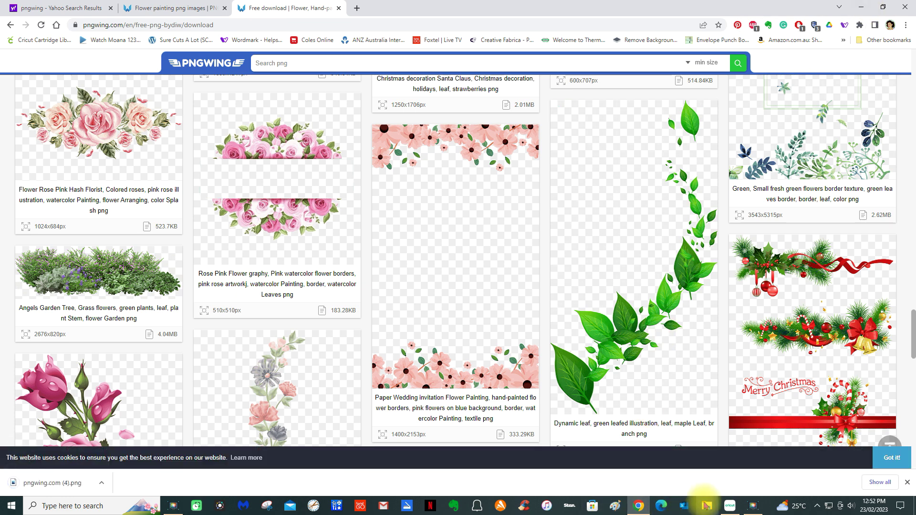
# Switch to Cricut Design Space and load pngwing.com (4).png from the Downloads folder as a new image upload
pyautogui.click(730, 506)
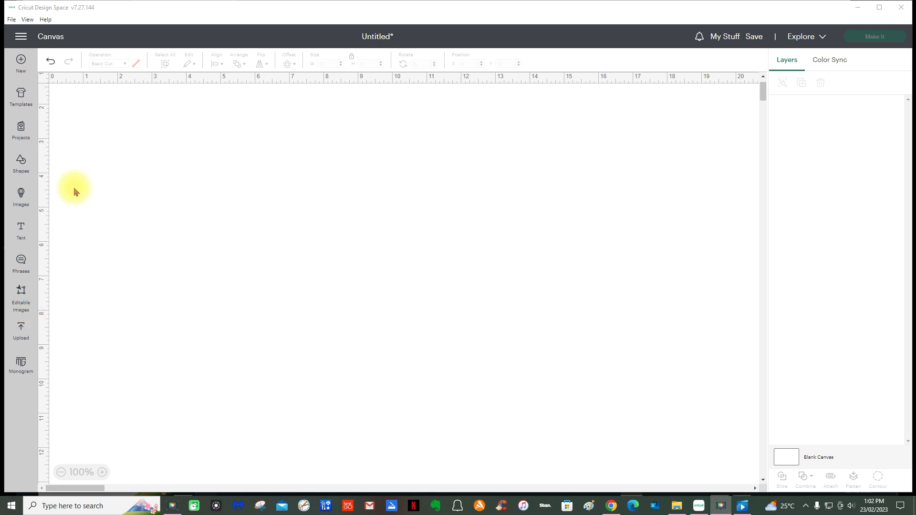
pyautogui.click(21, 330)
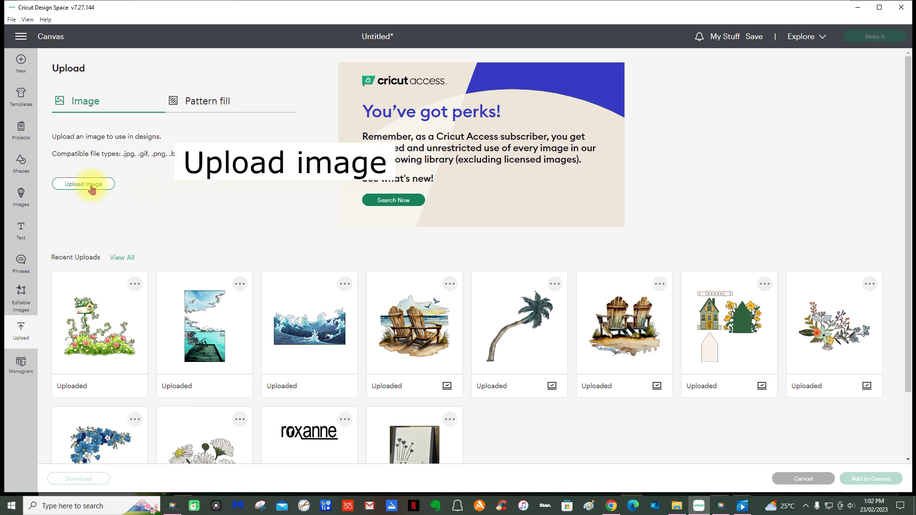
pyautogui.click(86, 184)
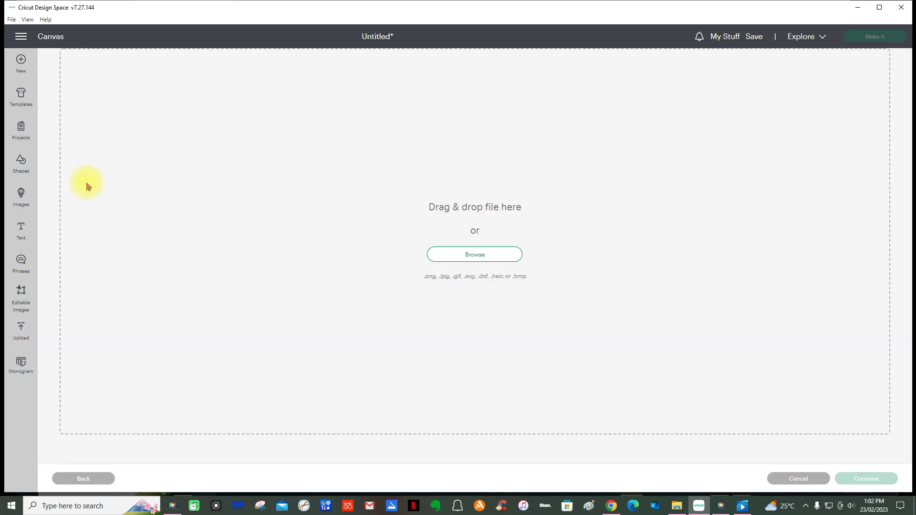
pyautogui.click(475, 255)
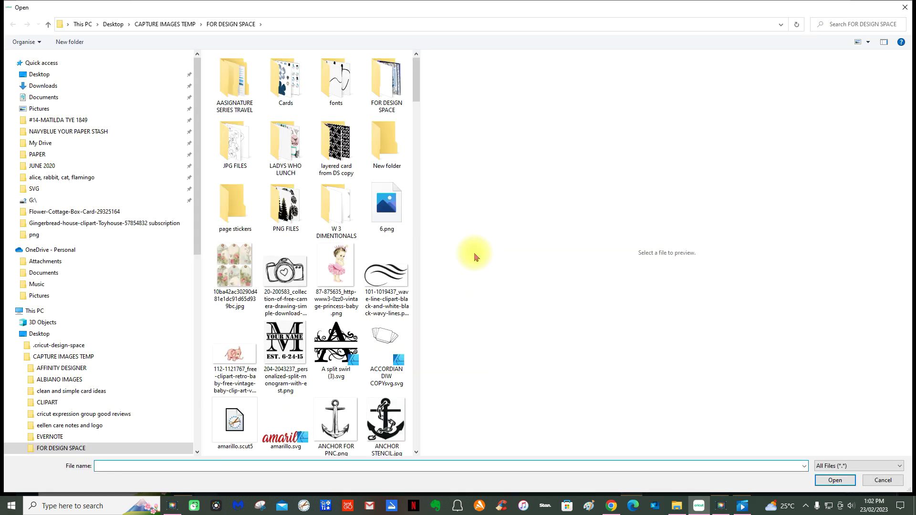
pyautogui.click(37, 87)
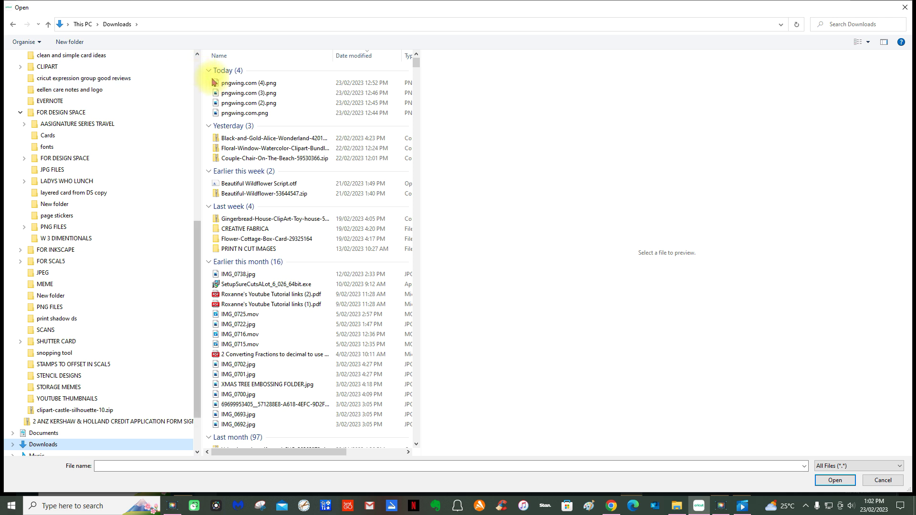
pyautogui.doubleClick(241, 87)
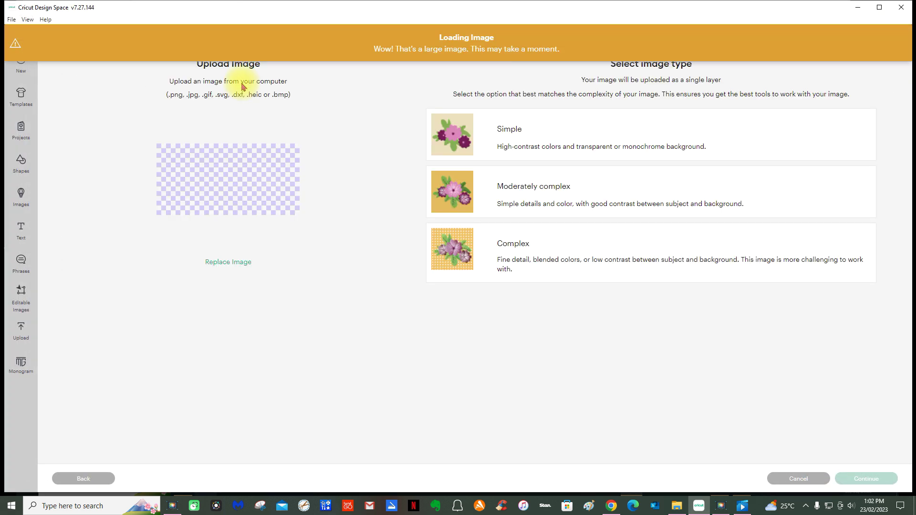
# Set the birdhouse image's type to Complex, remove its background and apply the result
pyautogui.click(565, 250)
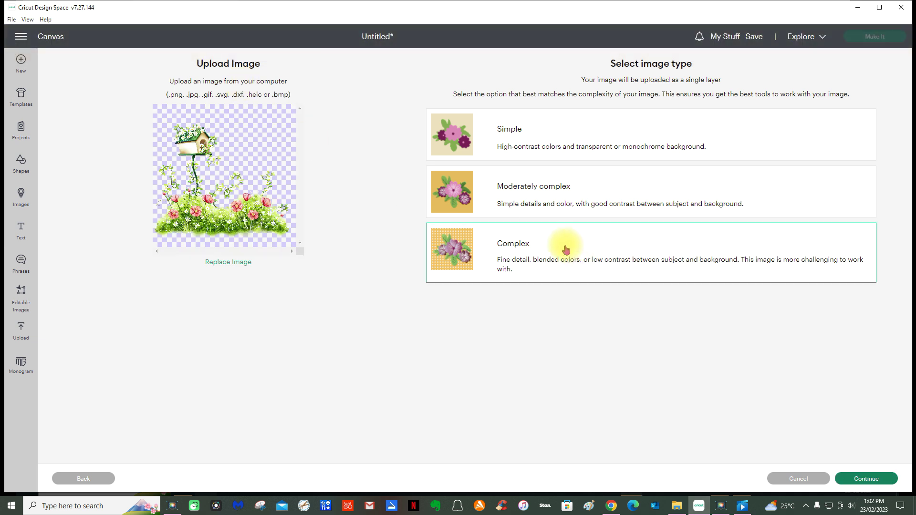
pyautogui.click(875, 479)
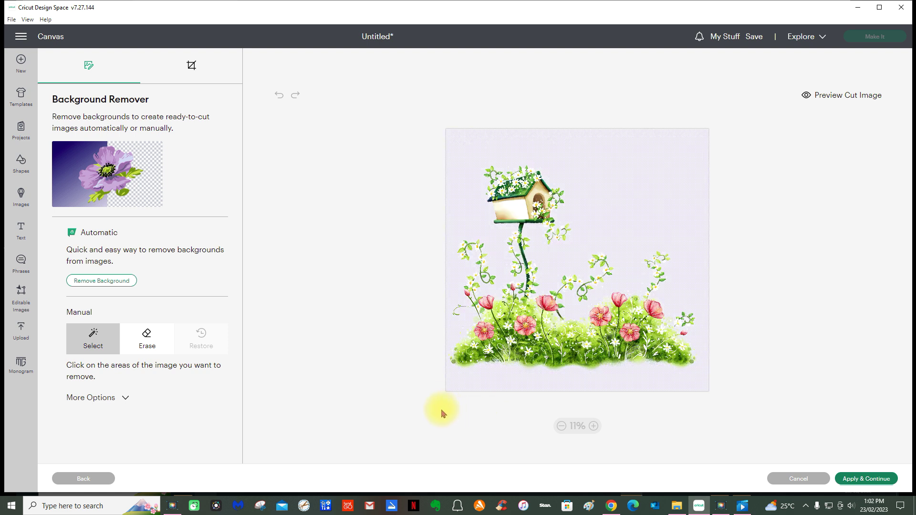
pyautogui.click(536, 238)
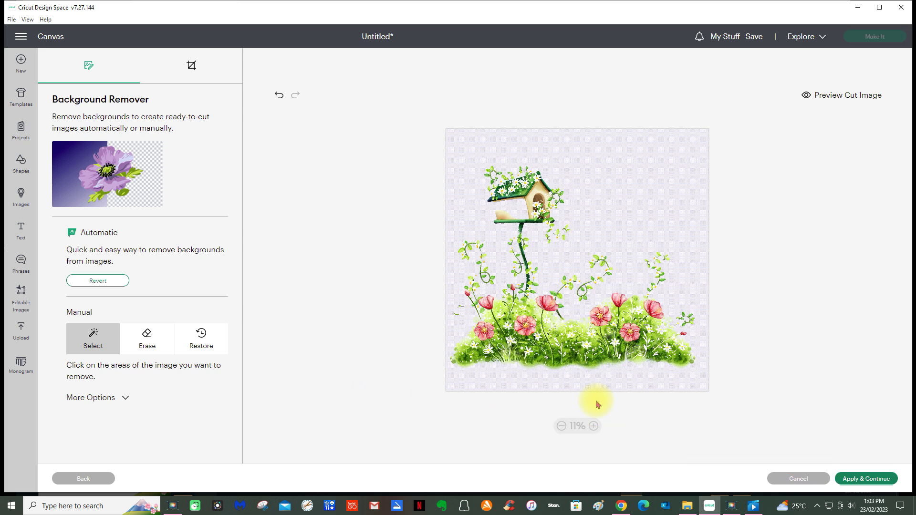
pyautogui.click(866, 478)
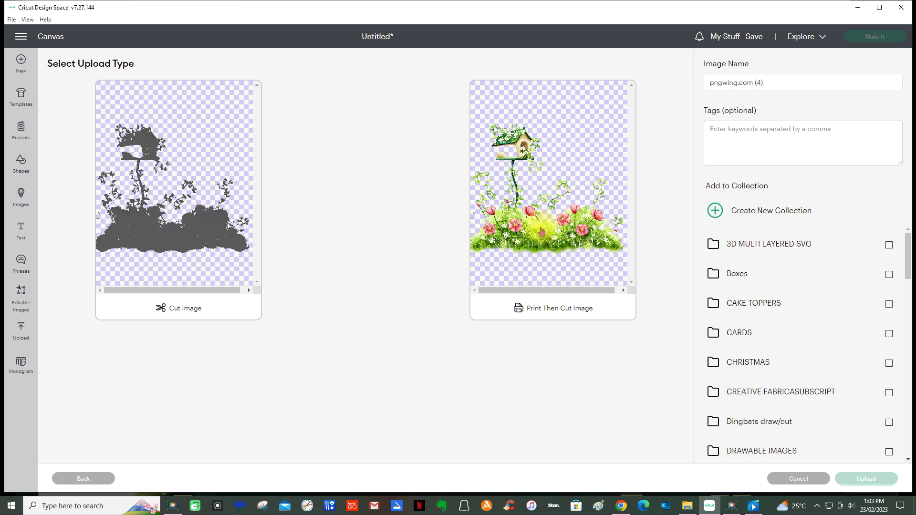
# Upload the birdhouse as a Print Then Cut Image, adding it to the first PRINT N CUT collection
pyautogui.click(541, 227)
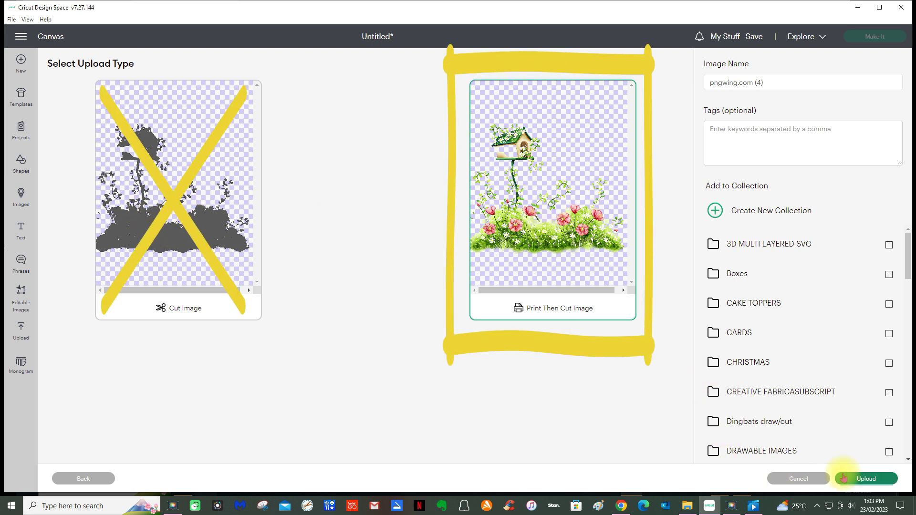
pyautogui.scroll(-5, 763, 397)
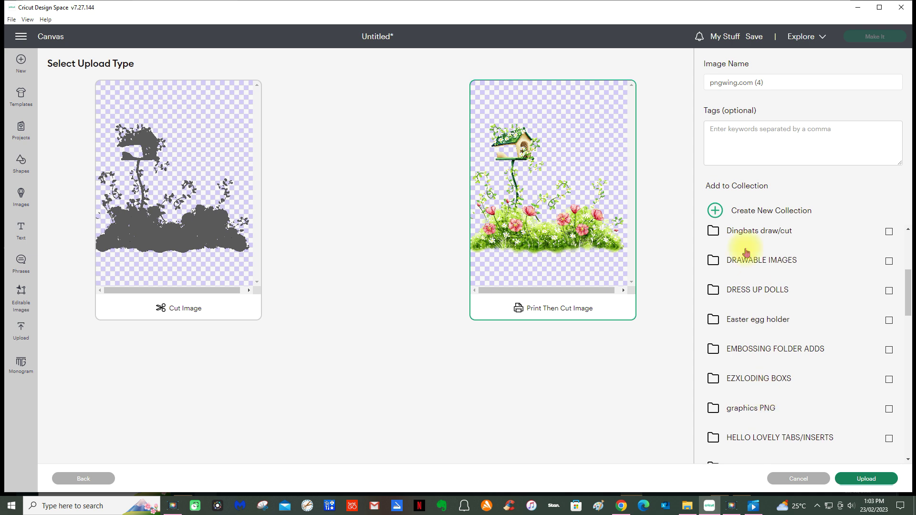
pyautogui.scroll(-5, 759, 429)
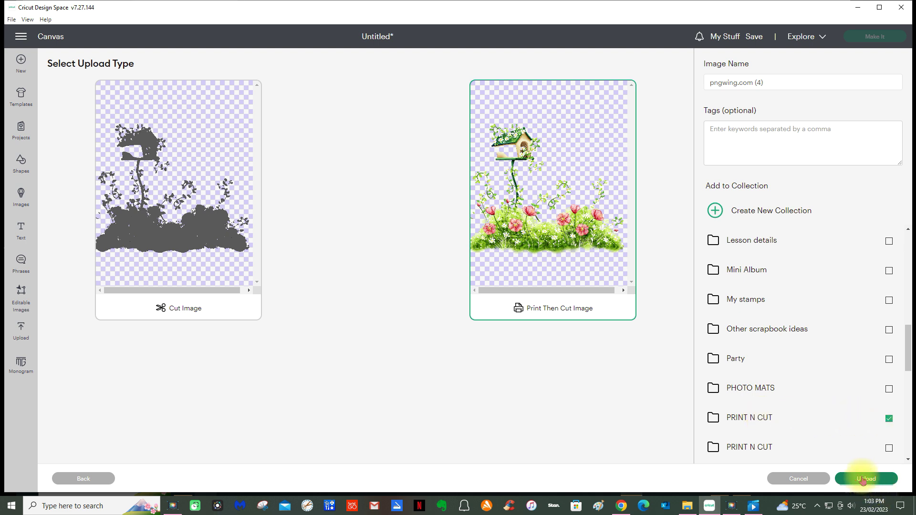
pyautogui.click(863, 481)
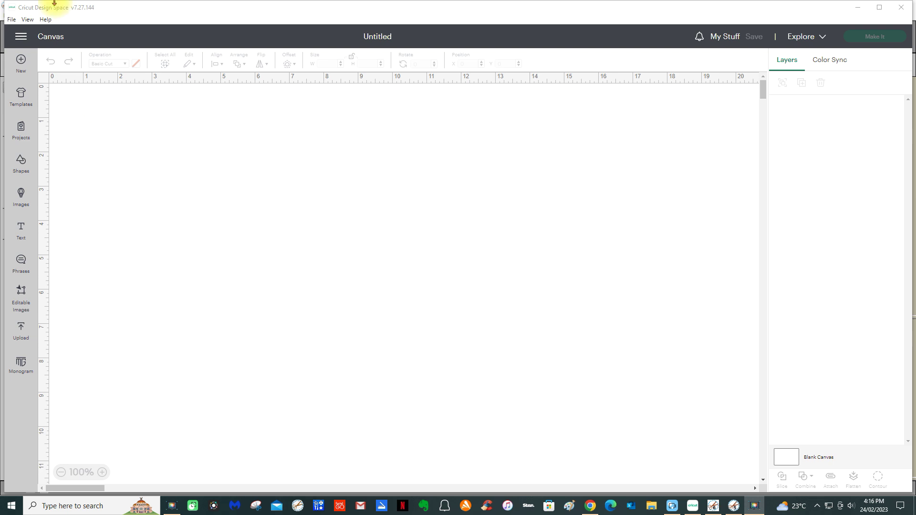
# Add the uploaded birdhouse and flowers image from the recent uploads to the canvas
pyautogui.click(20, 340)
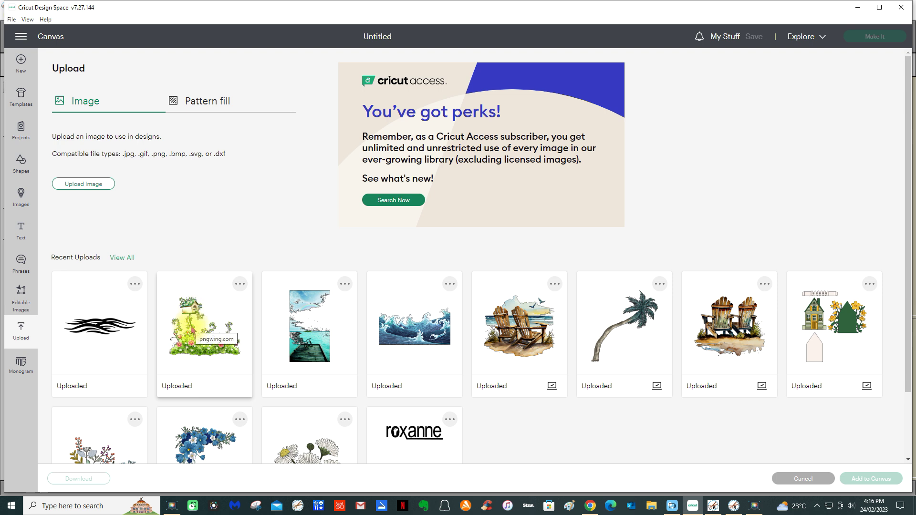
pyautogui.click(193, 328)
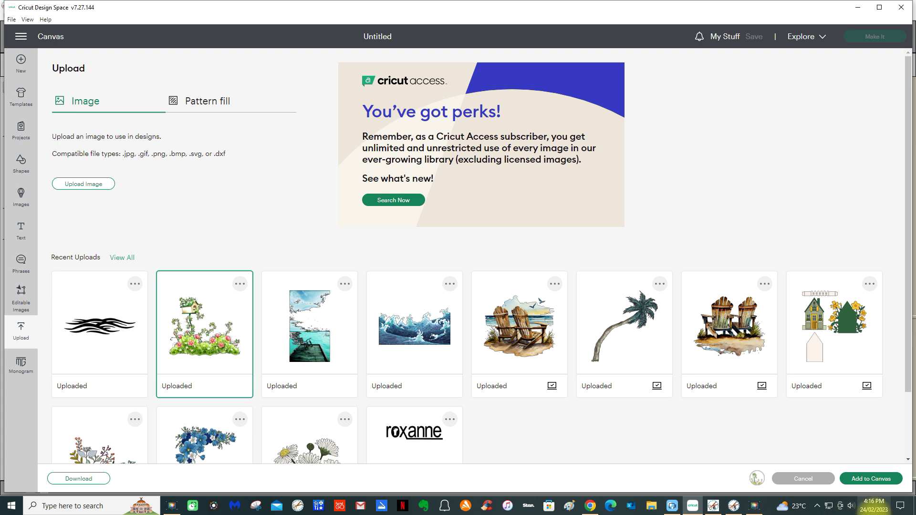
pyautogui.click(860, 479)
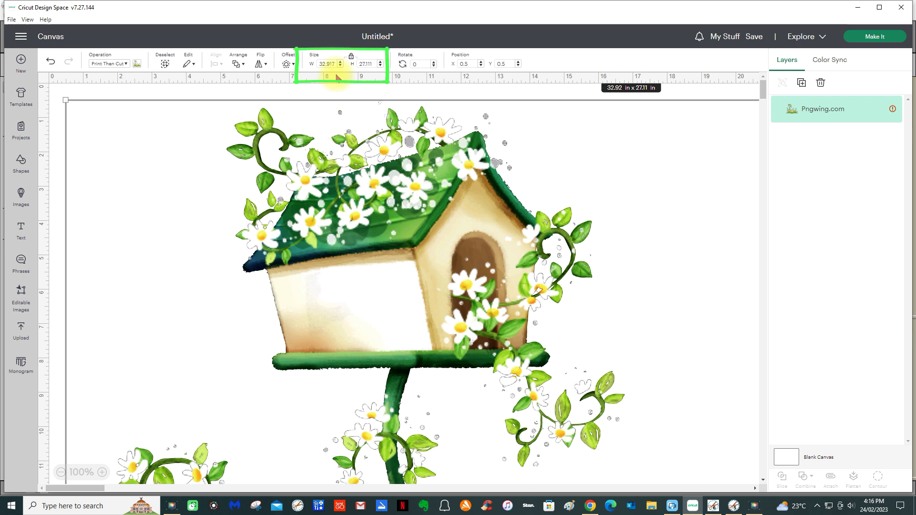
# Set the birdhouse image's width to 5 in with its proportions locked
pyautogui.click(313, 66)
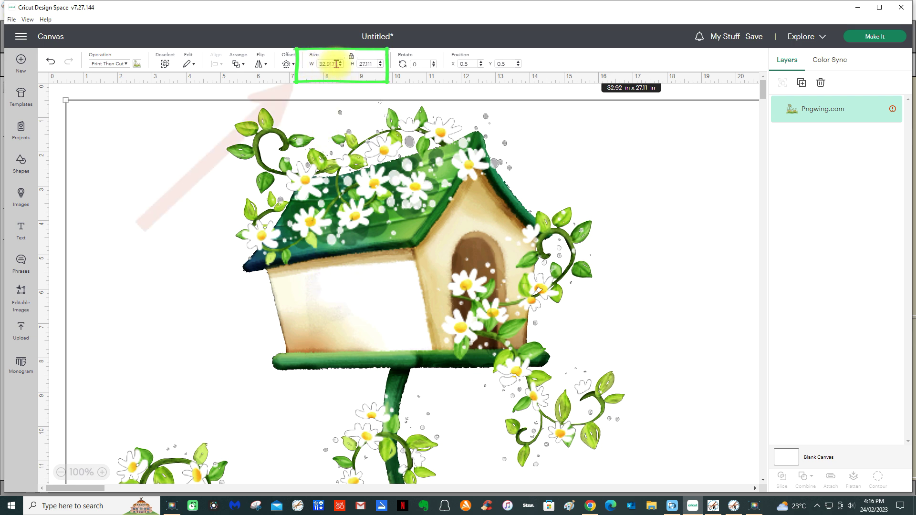
pyautogui.write('5')
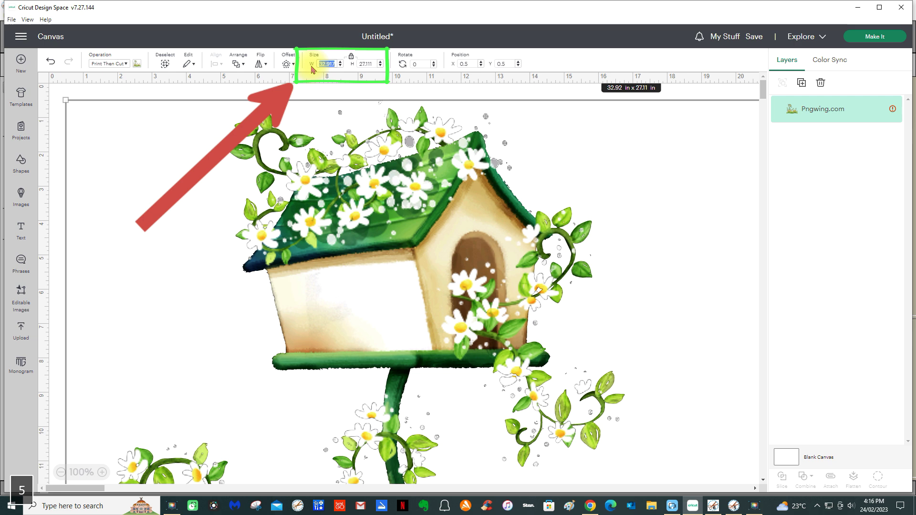
pyautogui.press('Return')
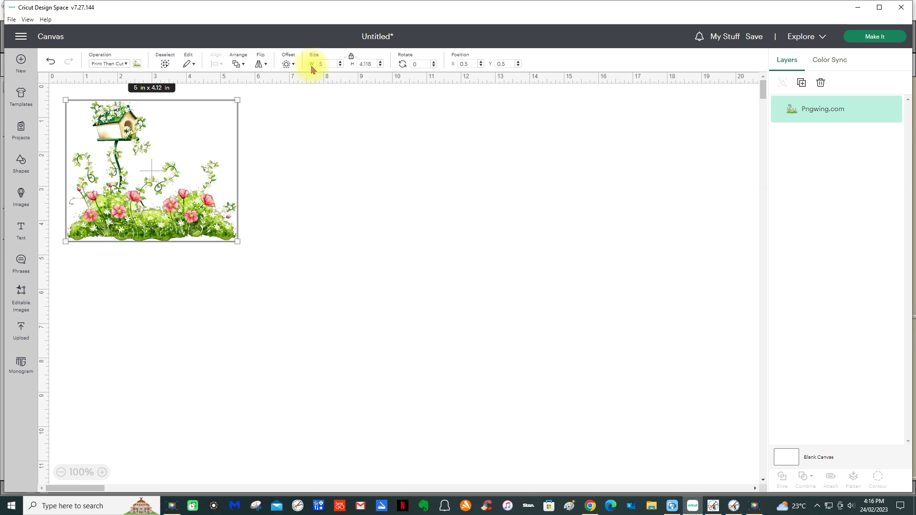
# Move the birdhouse image to the right part of the canvas and duplicate it, placing the copy directly to its left
pyautogui.moveTo(151, 185); pyautogui.dragTo(605, 219)
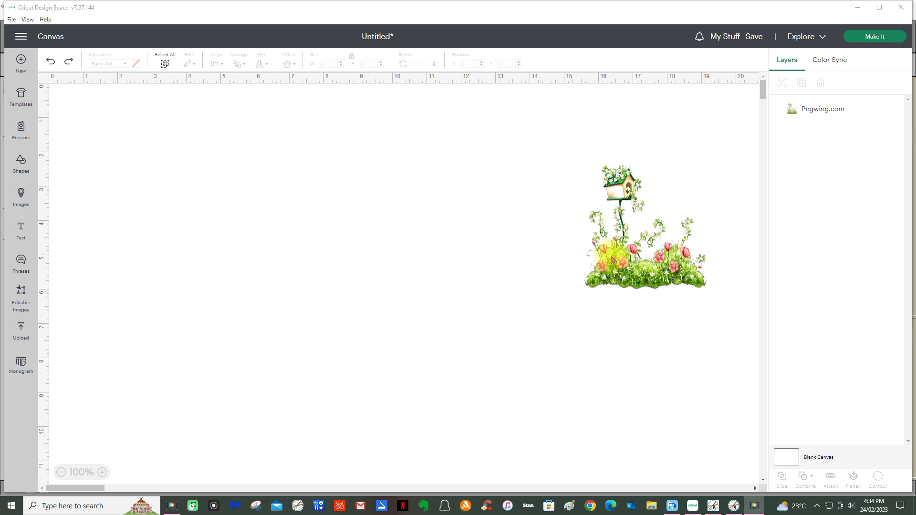
pyautogui.click(654, 266)
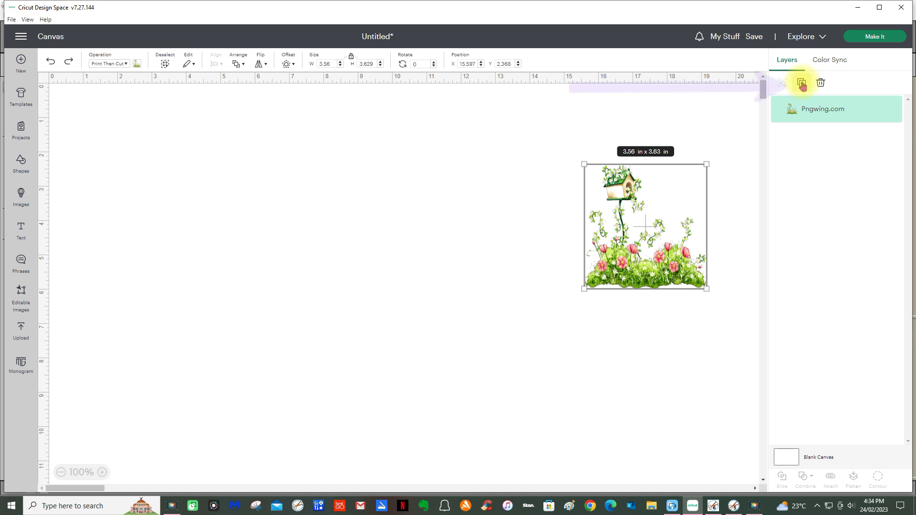
pyautogui.click(801, 84)
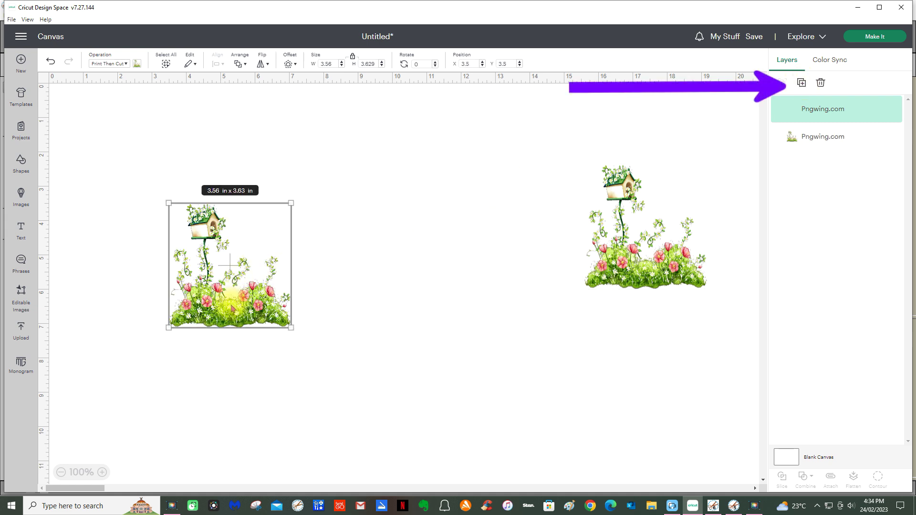
pyautogui.moveTo(228, 310); pyautogui.dragTo(519, 272)
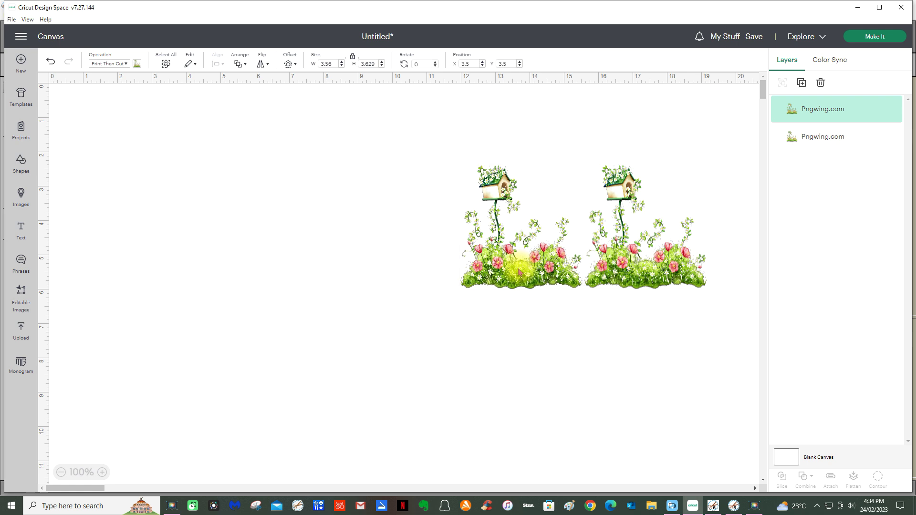
# Add a free square shape, duplicate it, and set the two squares side by side left of the birdhouse images
pyautogui.click(21, 169)
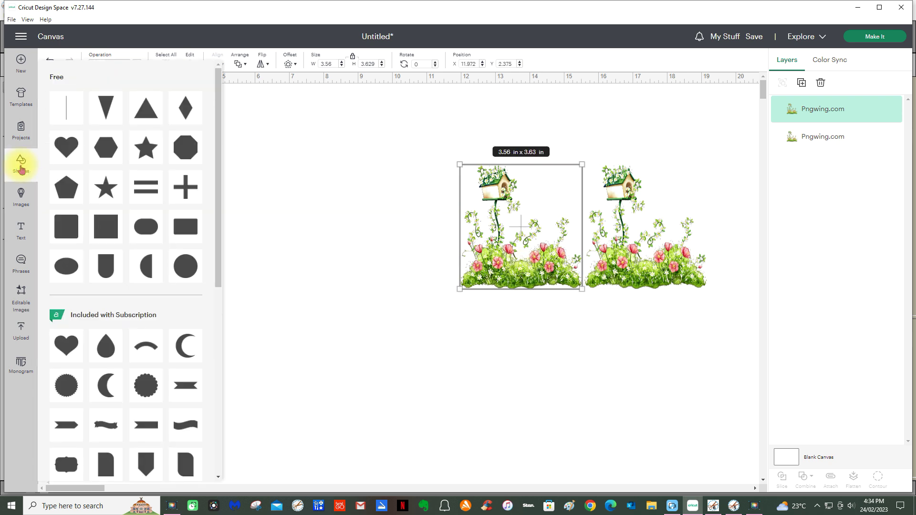
pyautogui.click(108, 225)
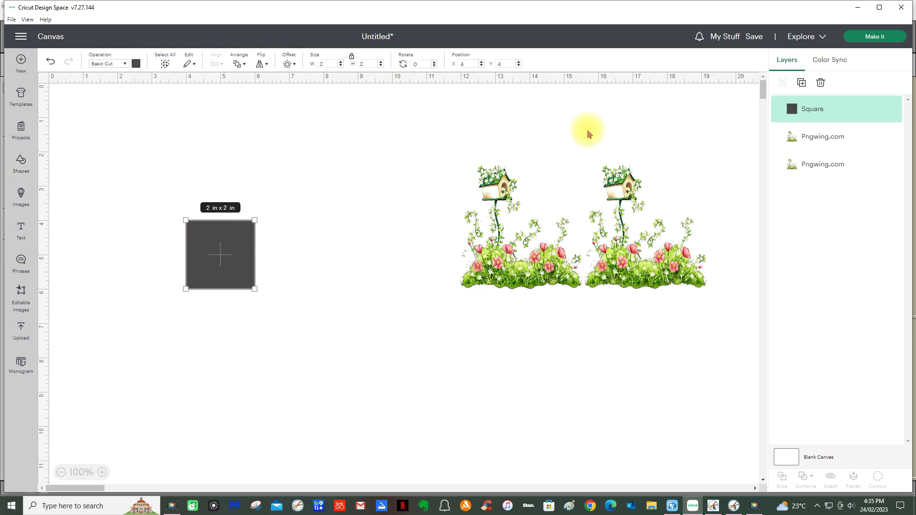
pyautogui.hotkey('ctrl', 'd')
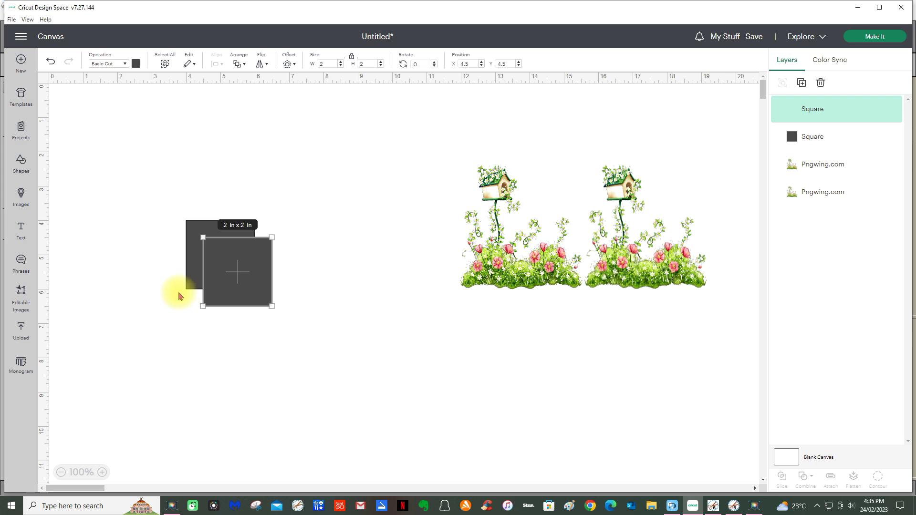
pyautogui.moveTo(229, 270); pyautogui.dragTo(362, 190)
pyautogui.moveTo(214, 278); pyautogui.dragTo(282, 219)
# Change the color of both squares to white
pyautogui.moveTo(237, 250); pyautogui.dragTo(409, 166)
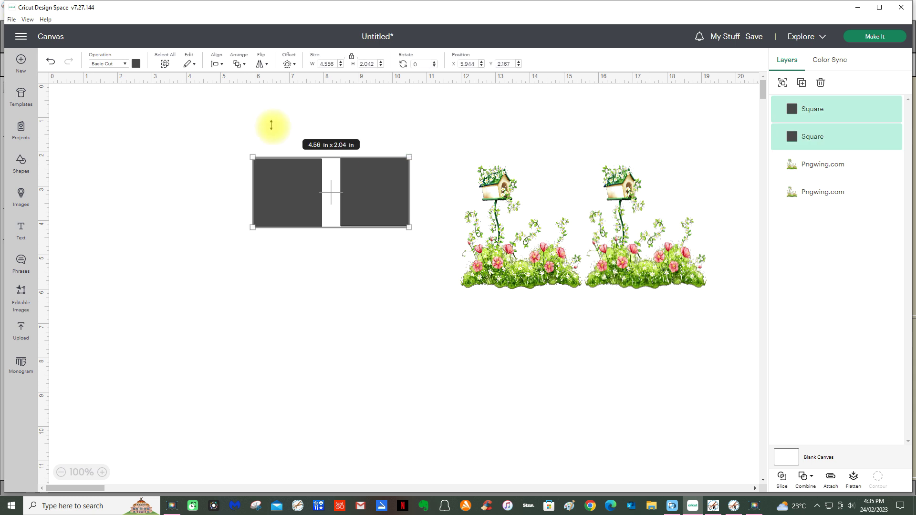
pyautogui.click(136, 63)
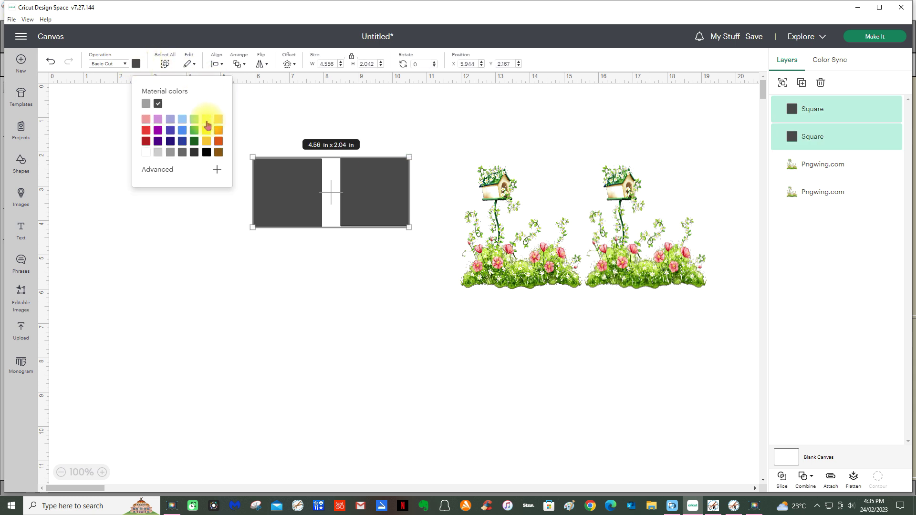
pyautogui.click(146, 153)
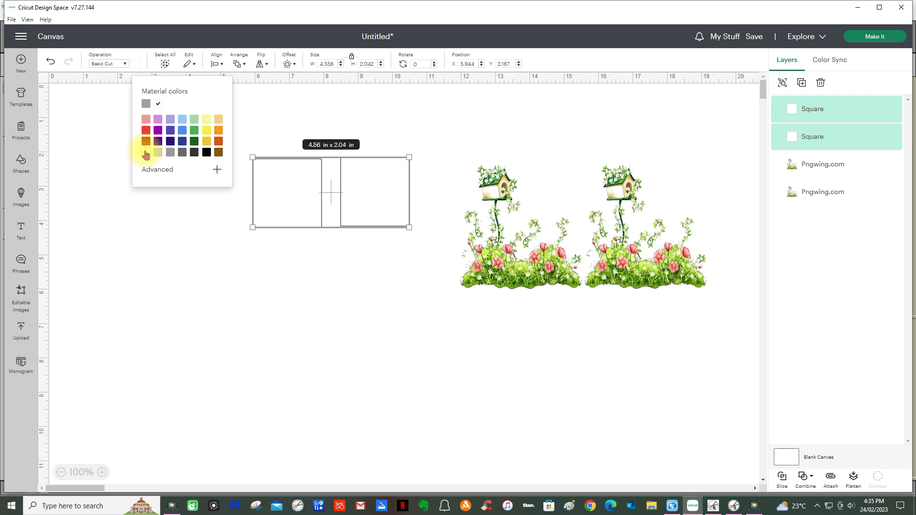
pyautogui.click(300, 357)
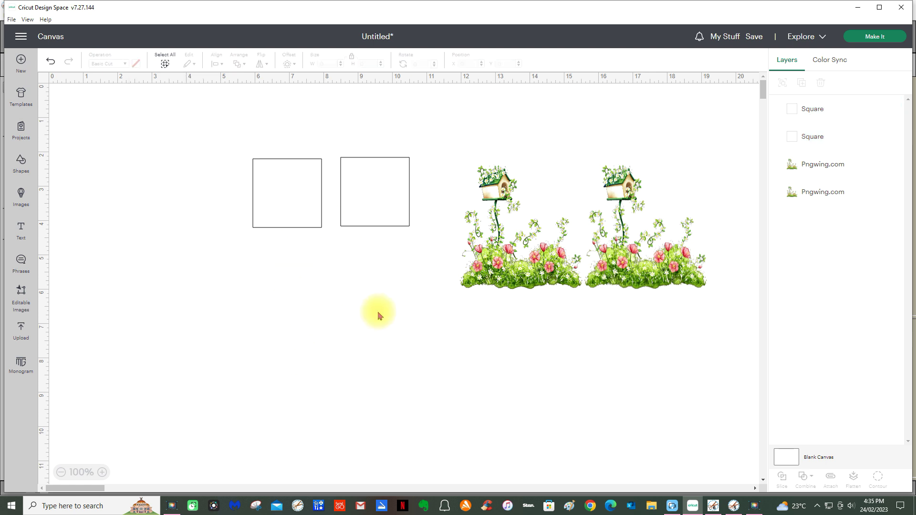
# Set the blank canvas's background color to medium gray
pyautogui.click(785, 456)
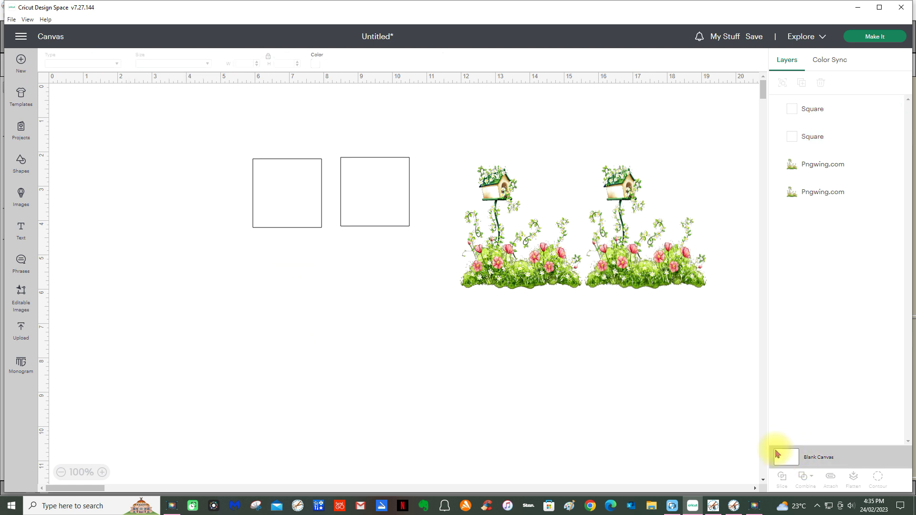
pyautogui.click(315, 63)
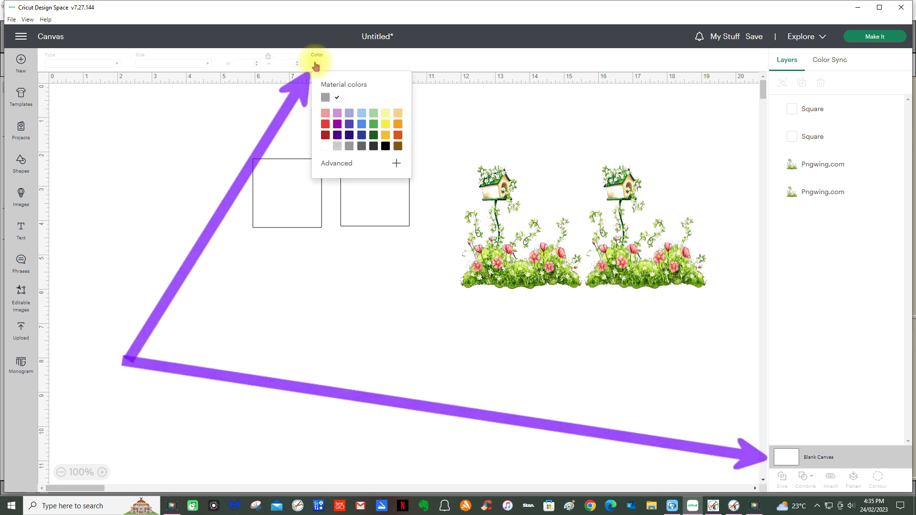
pyautogui.click(350, 147)
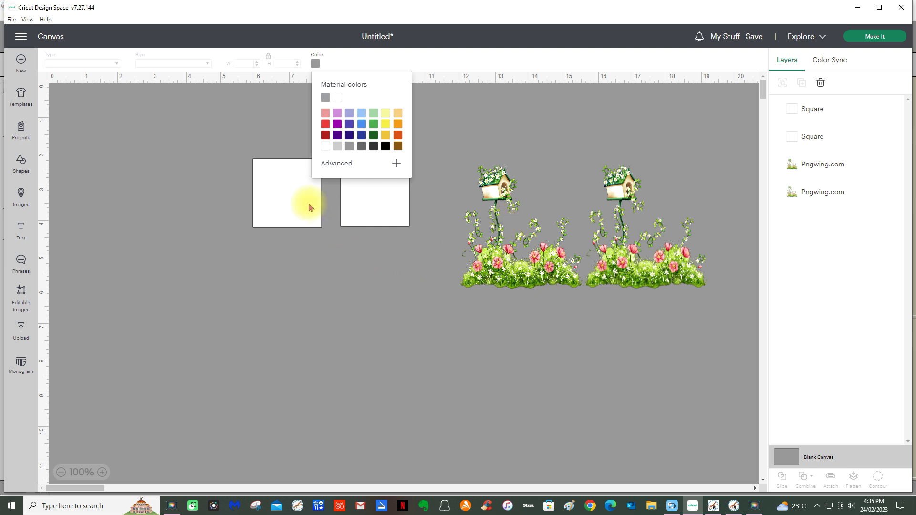
pyautogui.click(337, 282)
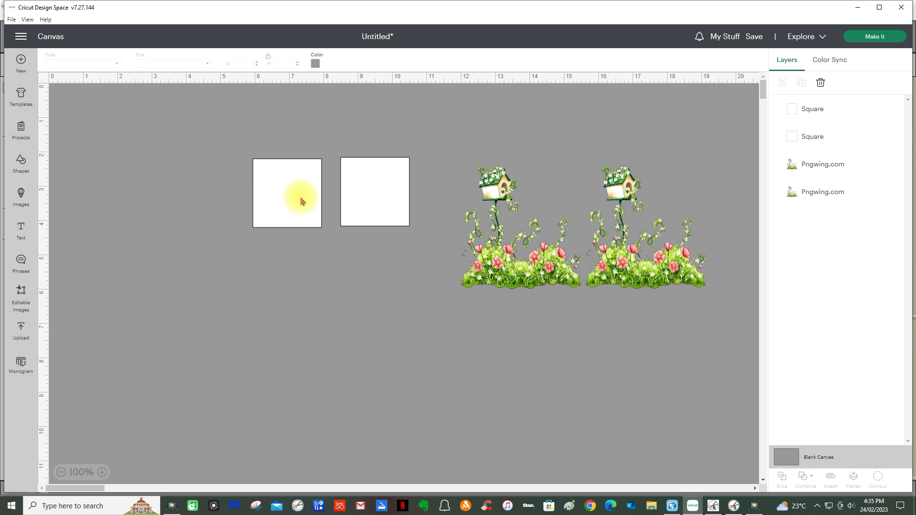
# Line up the left square with the other one and rename its layer cardbase
pyautogui.moveTo(302, 201); pyautogui.dragTo(307, 199)
pyautogui.click(808, 139)
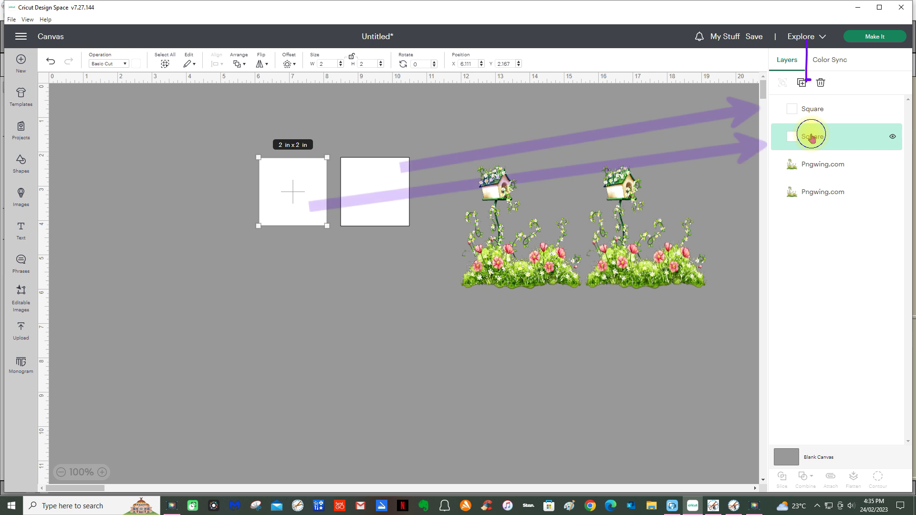
pyautogui.rightClick(812, 138)
pyautogui.click(827, 61)
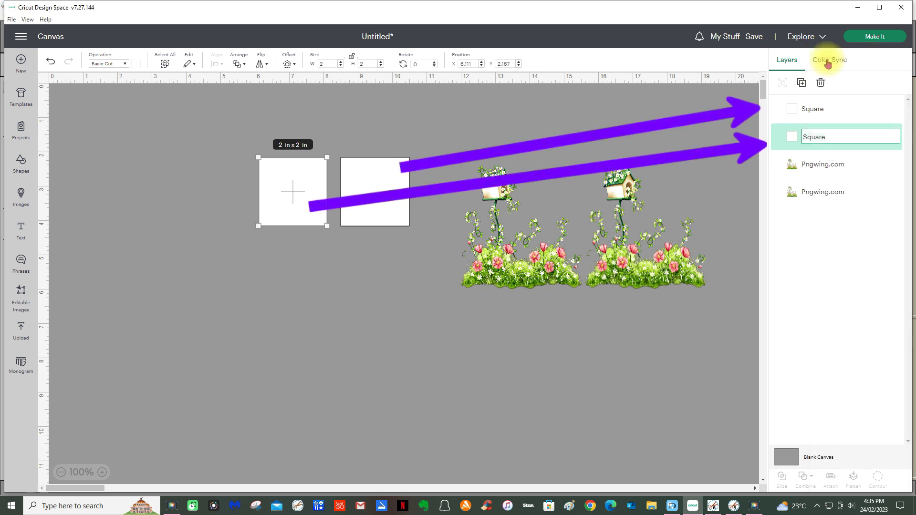
pyautogui.write('car')
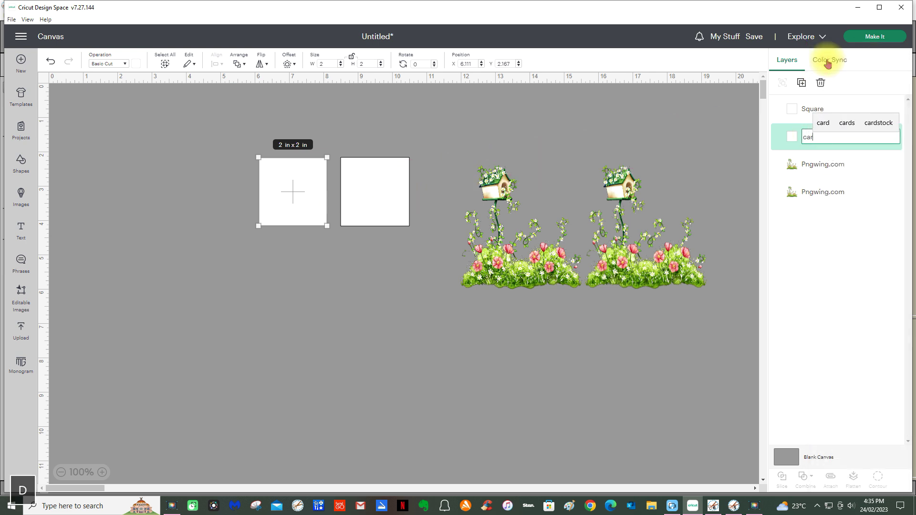
pyautogui.write('dbas')
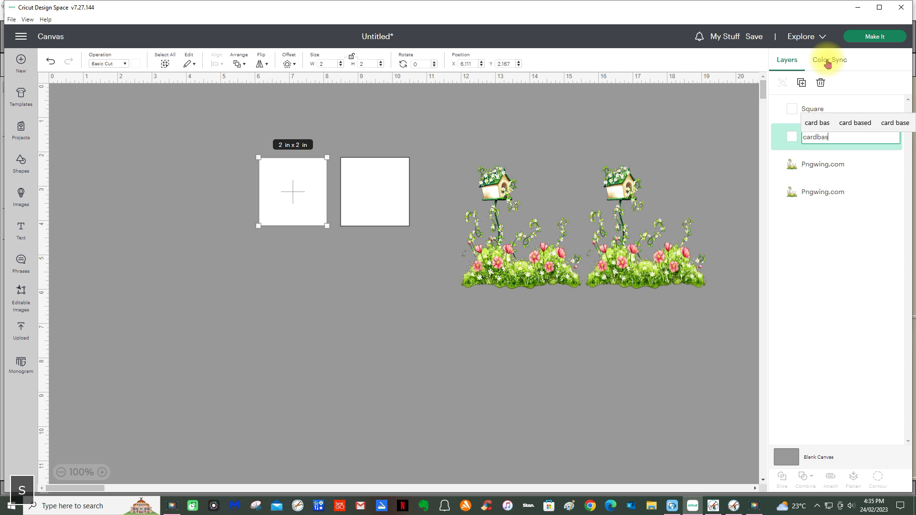
pyautogui.write('e')
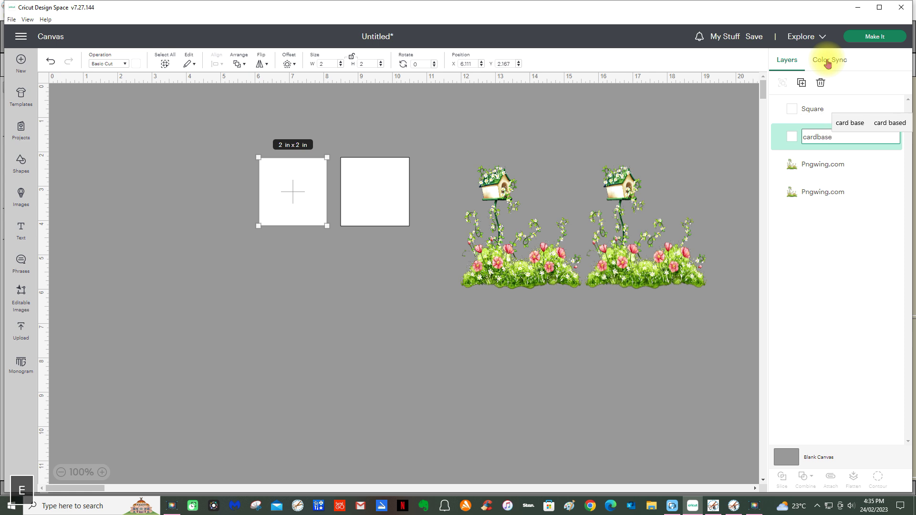
# Rename the remaining square's layer to topper
pyautogui.click(813, 111)
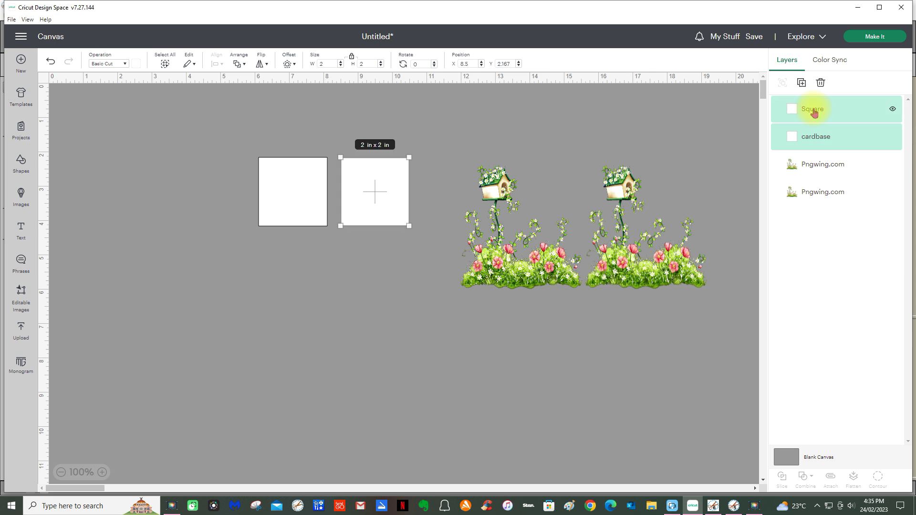
pyautogui.rightClick(813, 111)
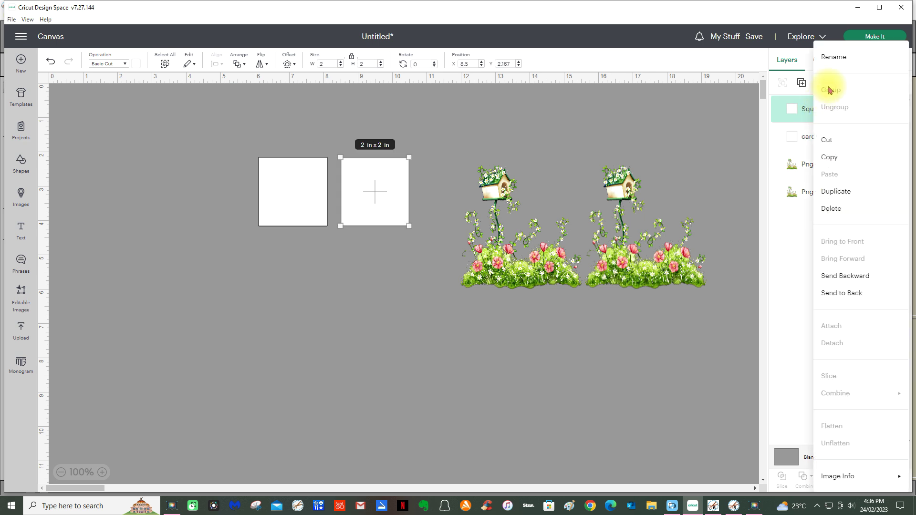
pyautogui.click(833, 58)
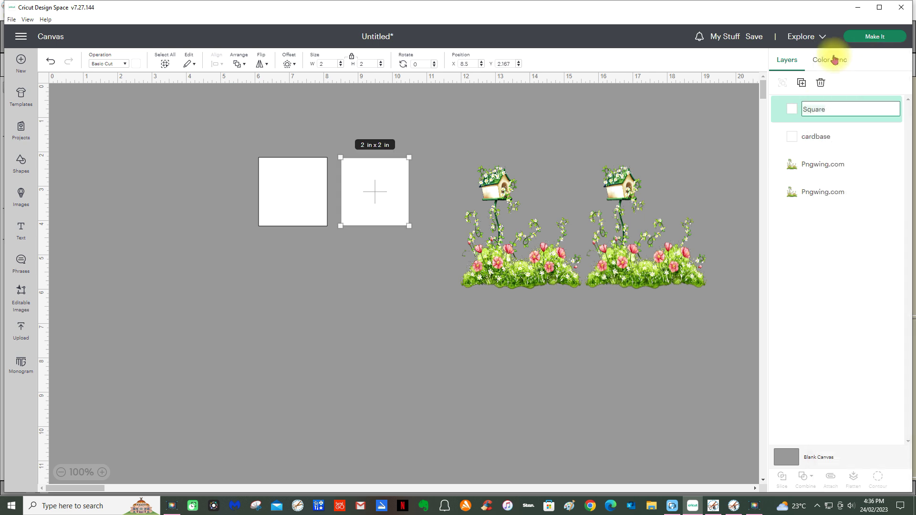
pyautogui.write('topper')
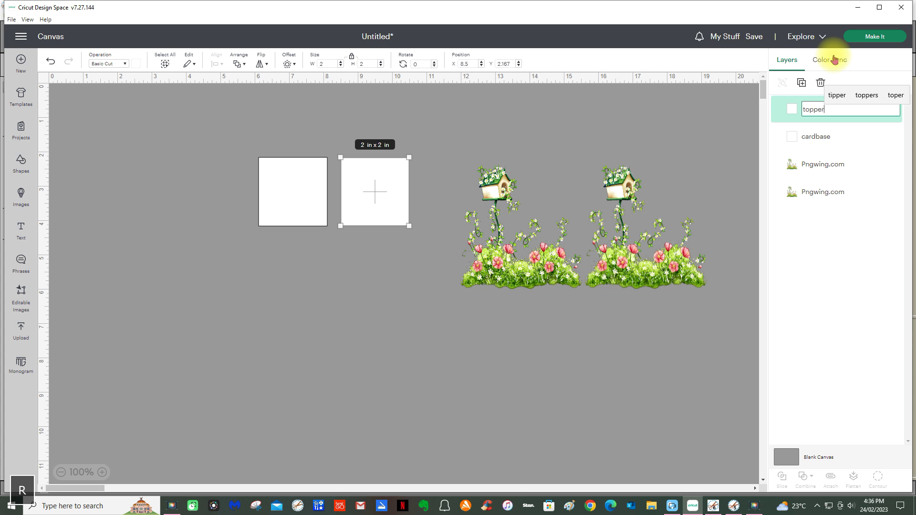
# Rename the left birdhouse image's layer to letterbox1
pyautogui.click(846, 169)
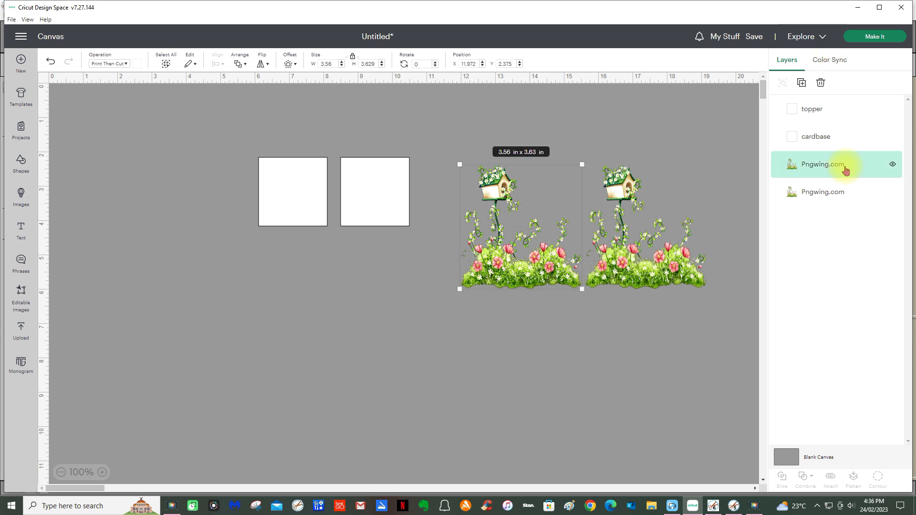
pyautogui.rightClick(814, 165)
pyautogui.click(841, 58)
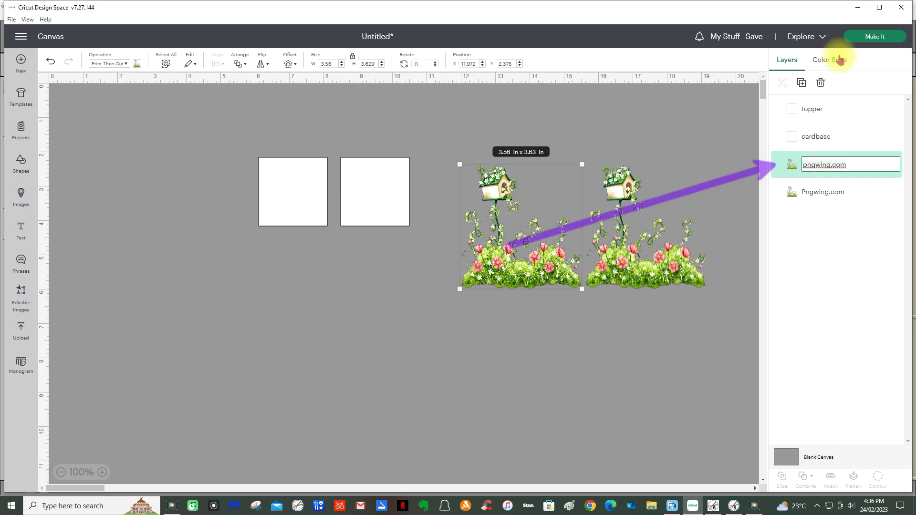
pyautogui.write('let')
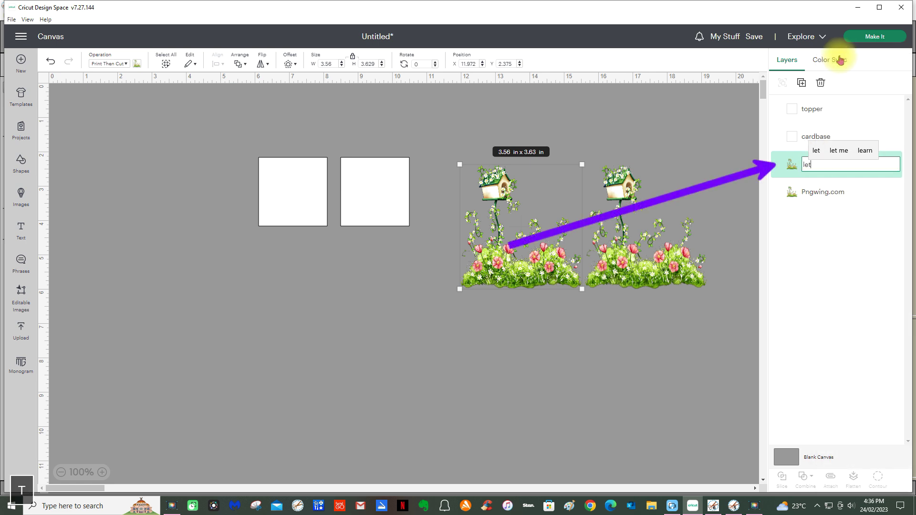
pyautogui.write('terbox1')
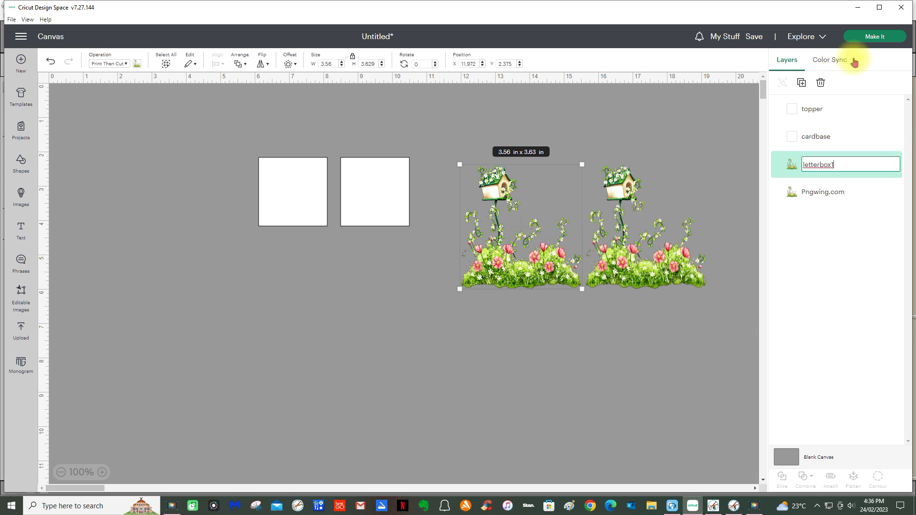
# Rename the right birdhouse image's layer to letterbox2
pyautogui.click(808, 195)
pyautogui.rightClick(809, 192)
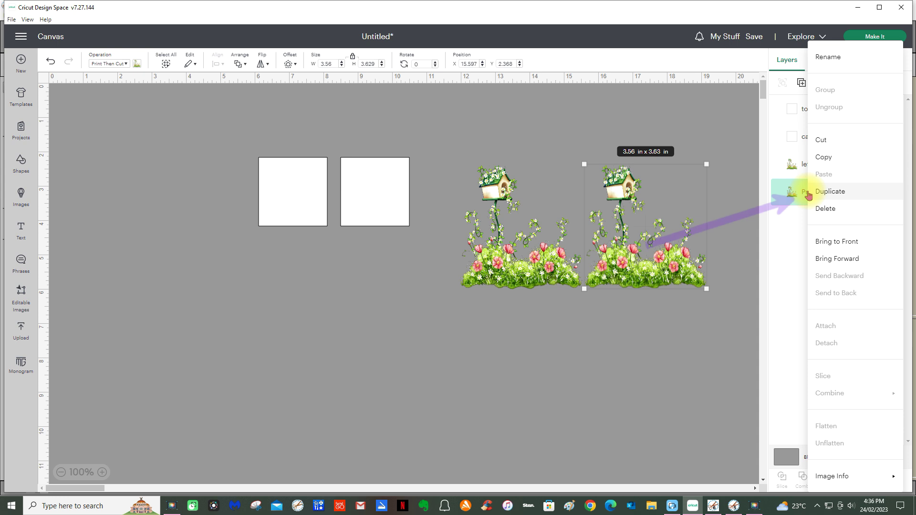
pyautogui.click(838, 59)
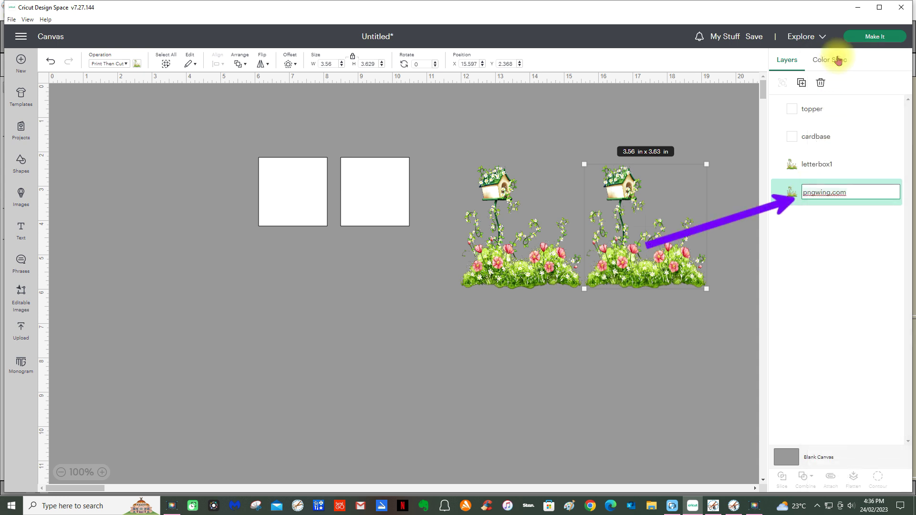
pyautogui.write('letter')
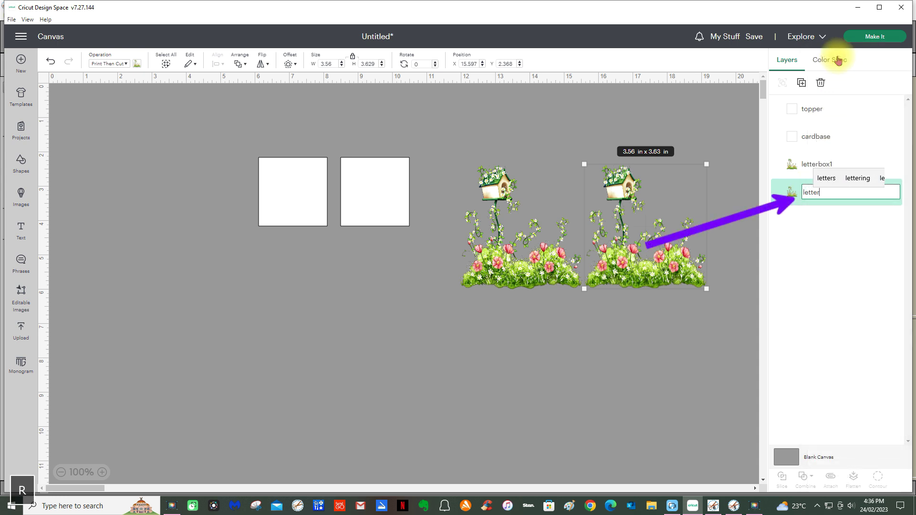
pyautogui.write('box')
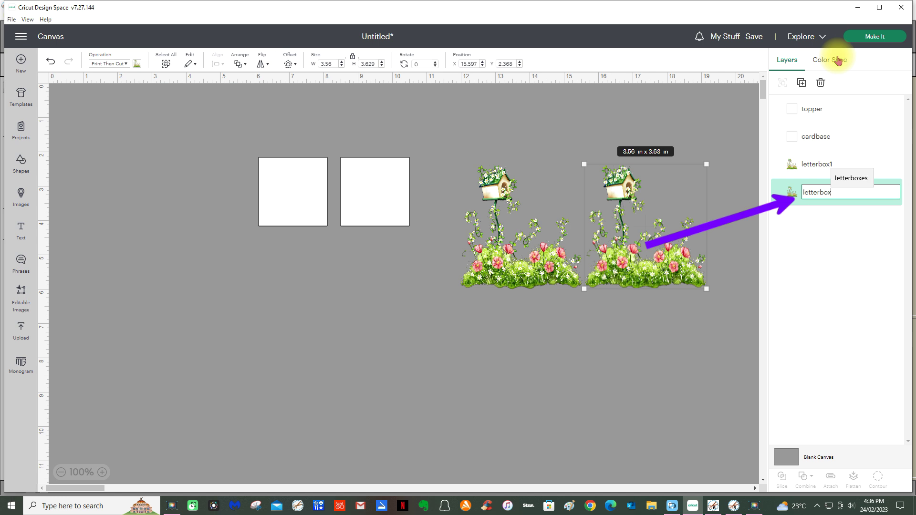
pyautogui.write('2')
pyautogui.press('Return')
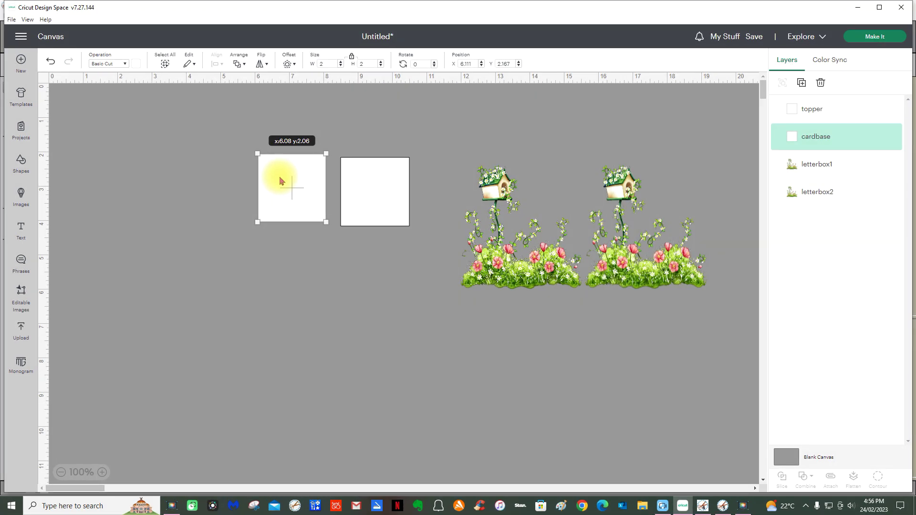
# Resize the cardbase square to 8 in wide by 6 in high with unlocked proportions and move it to the canvas's upper-left corner
pyautogui.moveTo(280, 180); pyautogui.dragTo(280, 180)
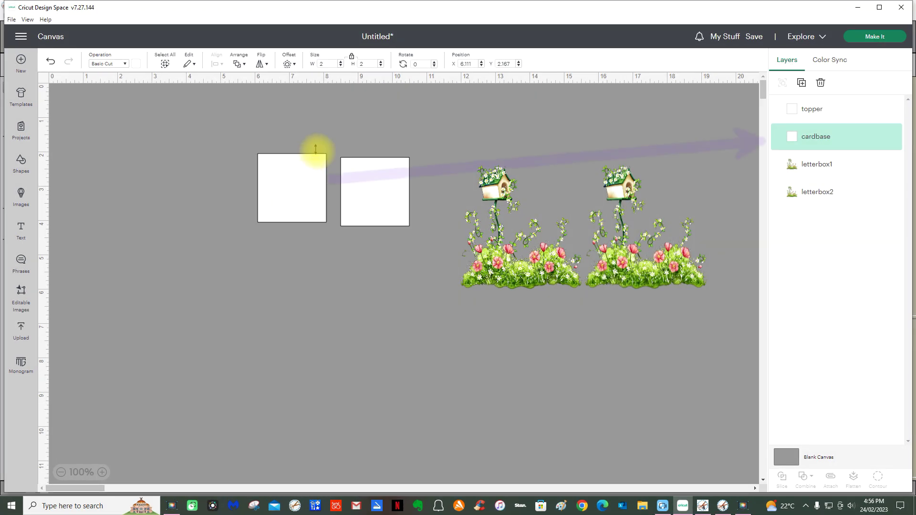
pyautogui.click(353, 58)
pyautogui.click(324, 64)
pyautogui.write('8')
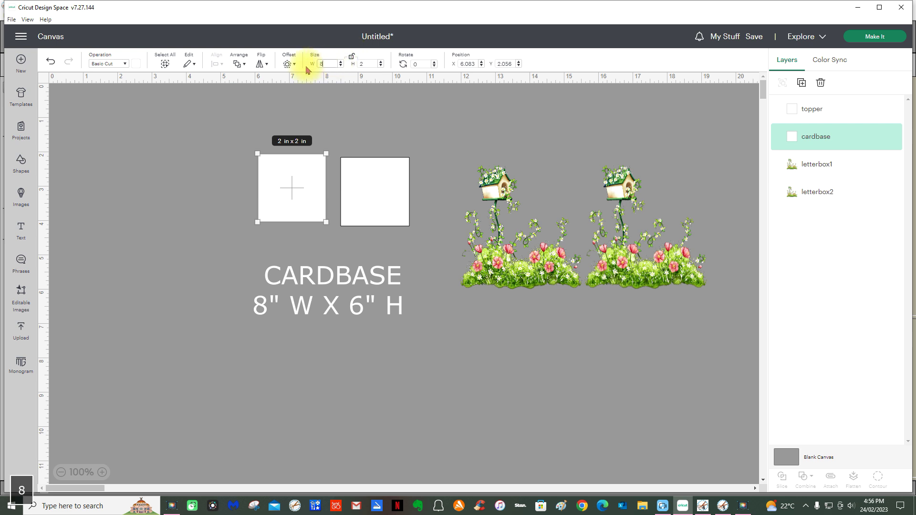
pyautogui.press('Return')
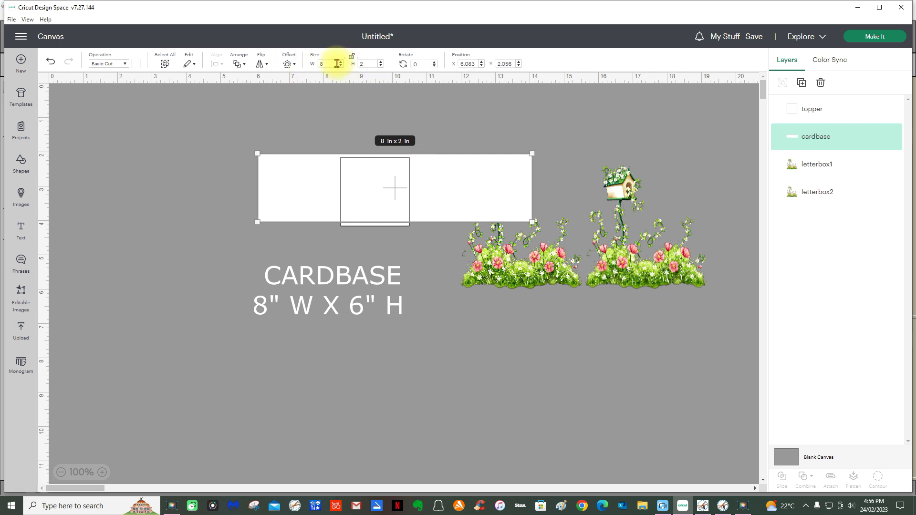
pyautogui.click(369, 64)
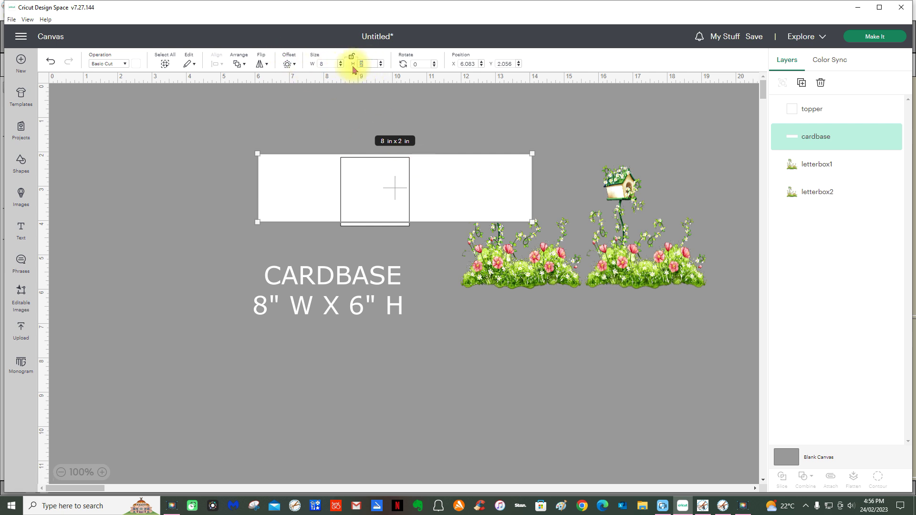
pyautogui.write('6')
pyautogui.press('Return')
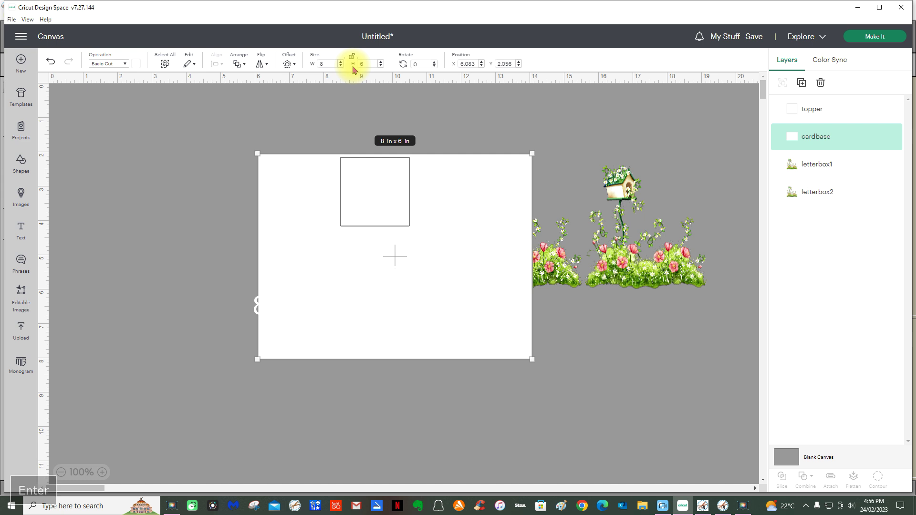
pyautogui.moveTo(364, 304); pyautogui.dragTo(203, 301)
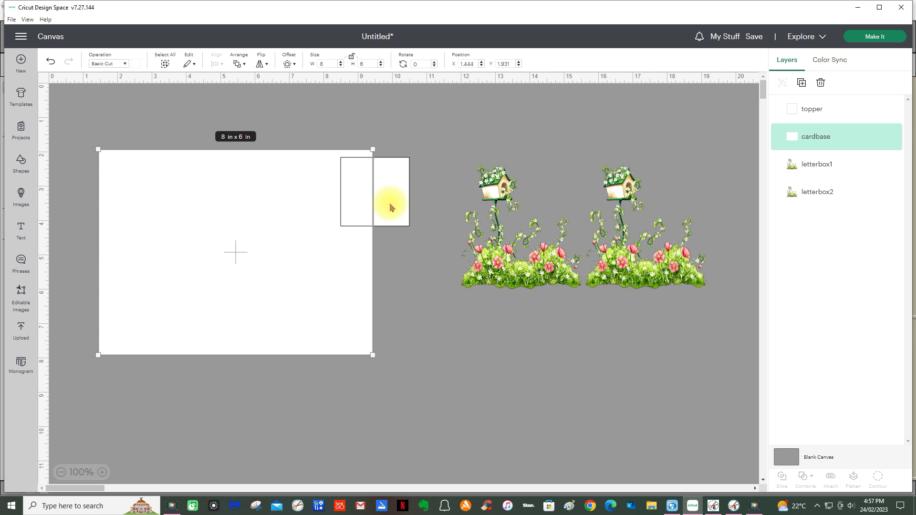
pyautogui.moveTo(282, 252); pyautogui.dragTo(245, 205)
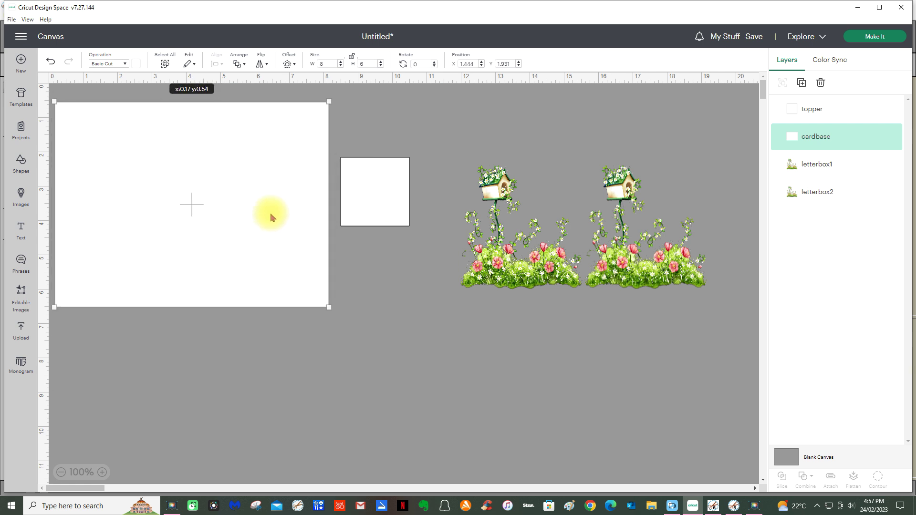
# Resize the topper square to 3.75 in wide by 5.75 in high with unlocked proportions
pyautogui.click(386, 210)
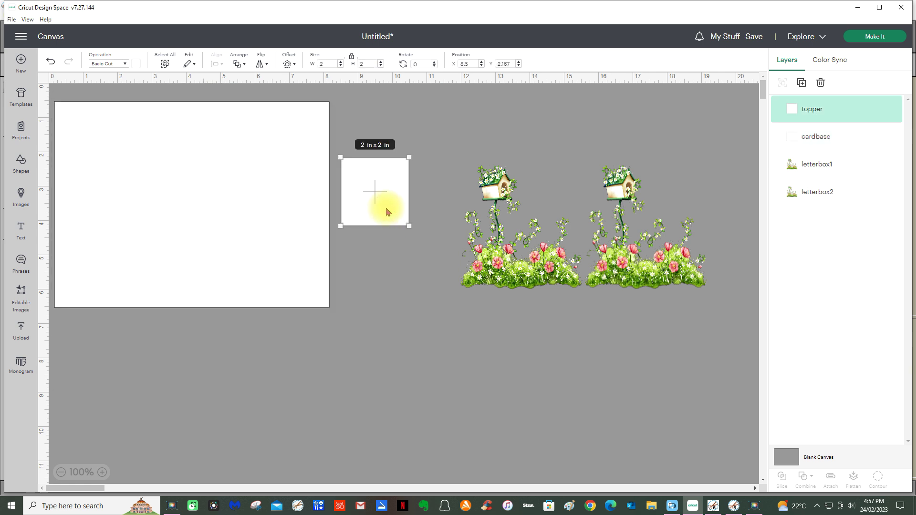
pyautogui.doubleClick(330, 64)
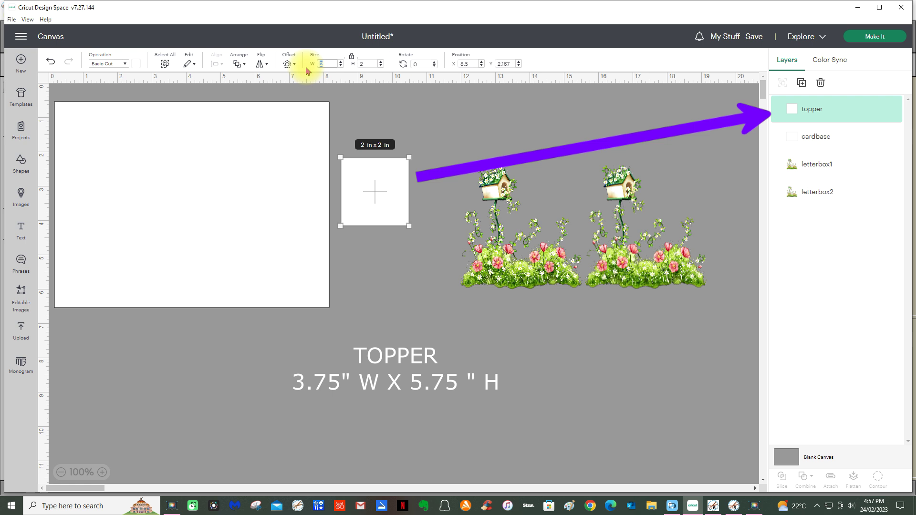
pyautogui.write('3.75')
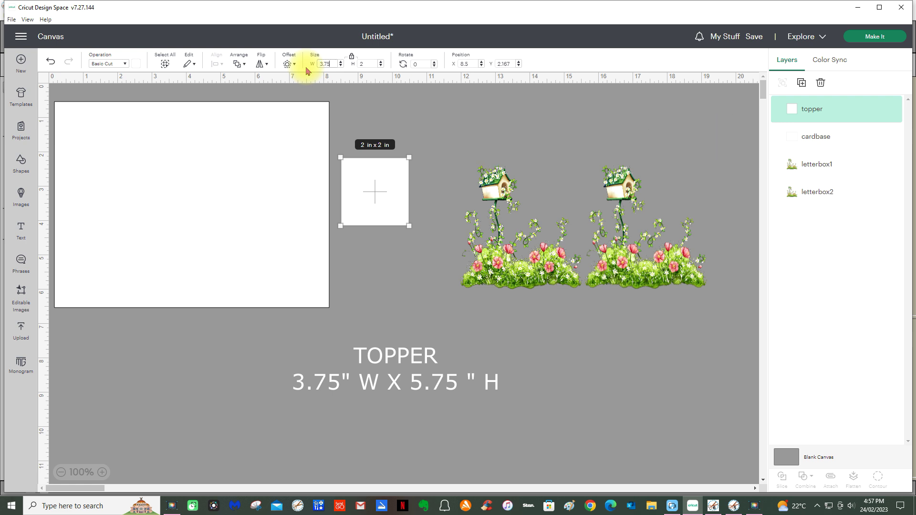
pyautogui.press('Return')
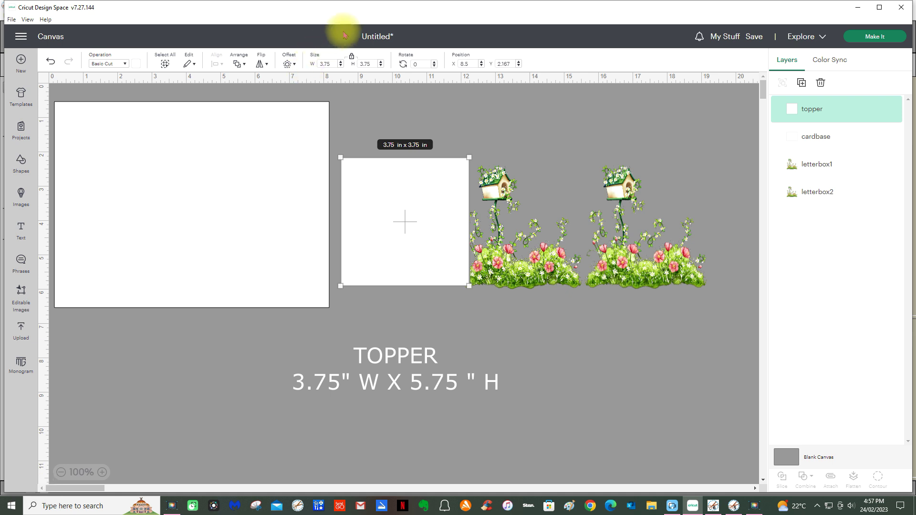
pyautogui.click(353, 58)
pyautogui.doubleClick(370, 64)
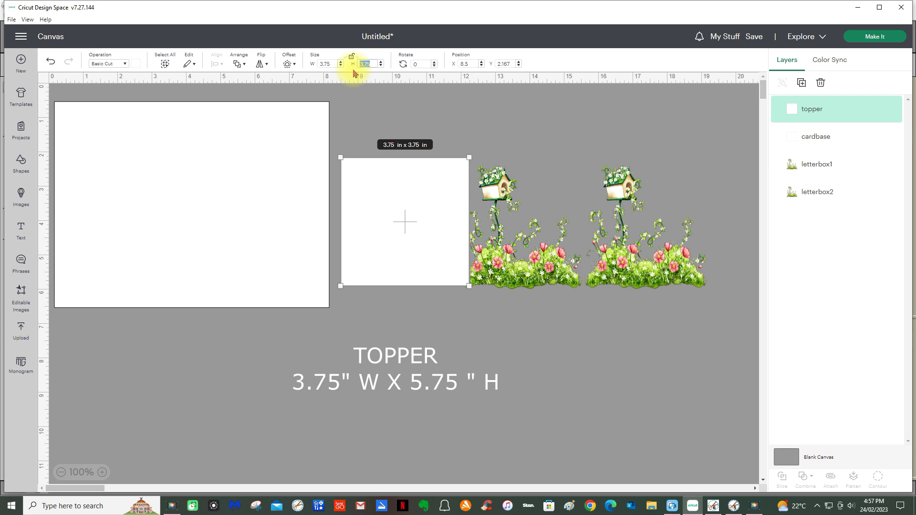
pyautogui.write('5.7')
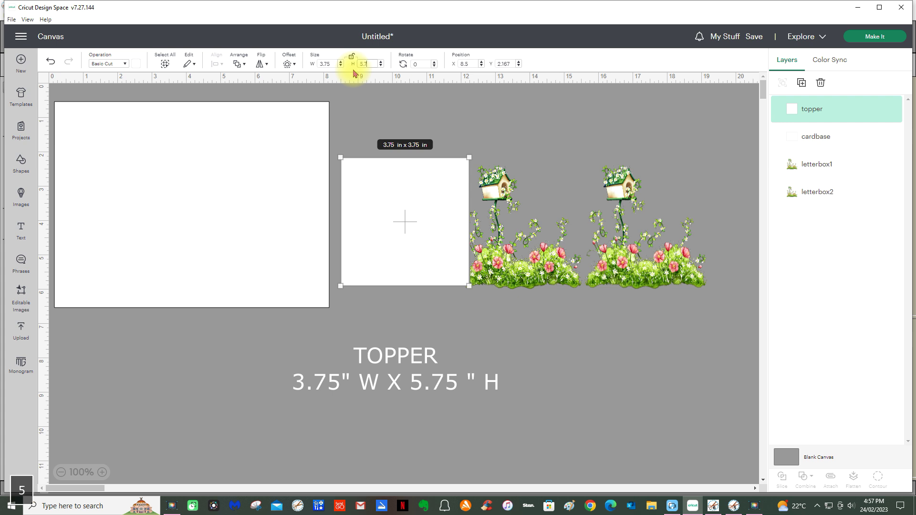
pyautogui.write('5')
pyautogui.press('Return')
# Lay the topper over the right half of the card base to check its fit and move it back beside the base
pyautogui.moveTo(357, 239); pyautogui.dragTo(281, 200)
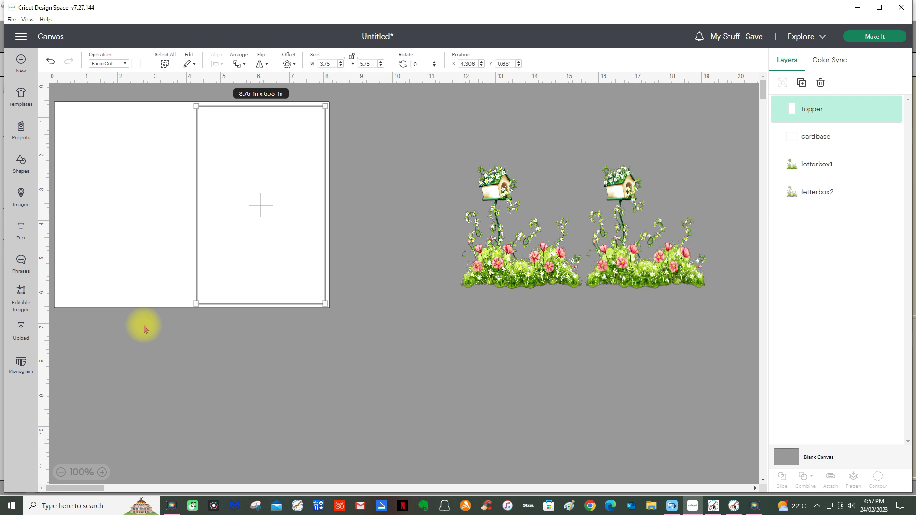
pyautogui.moveTo(251, 192); pyautogui.dragTo(391, 186)
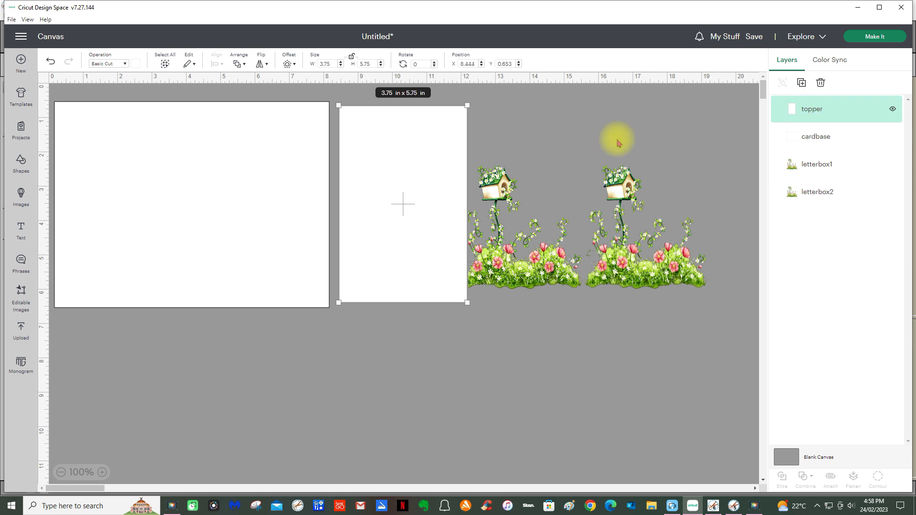
pyautogui.click(810, 138)
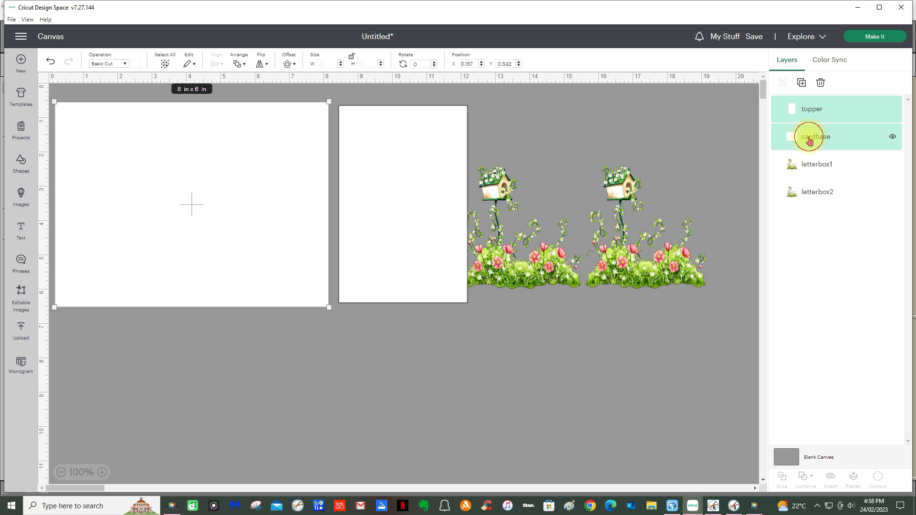
pyautogui.click(814, 169)
pyautogui.click(813, 196)
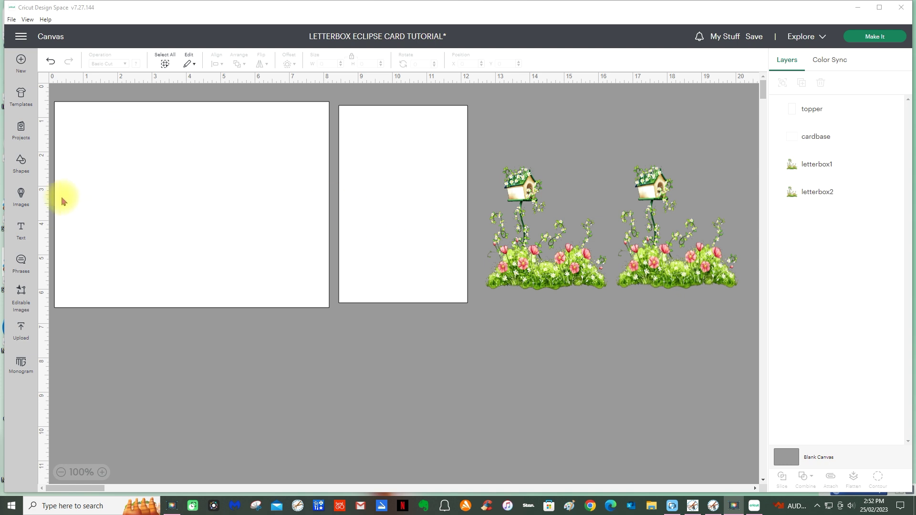
# Insert a new square shape and place it near the middle of the card base
pyautogui.click(21, 164)
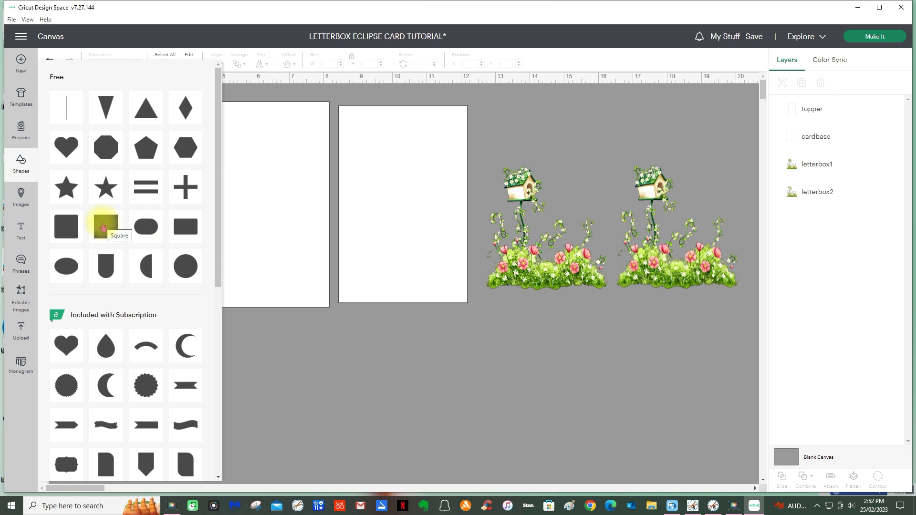
pyautogui.click(102, 226)
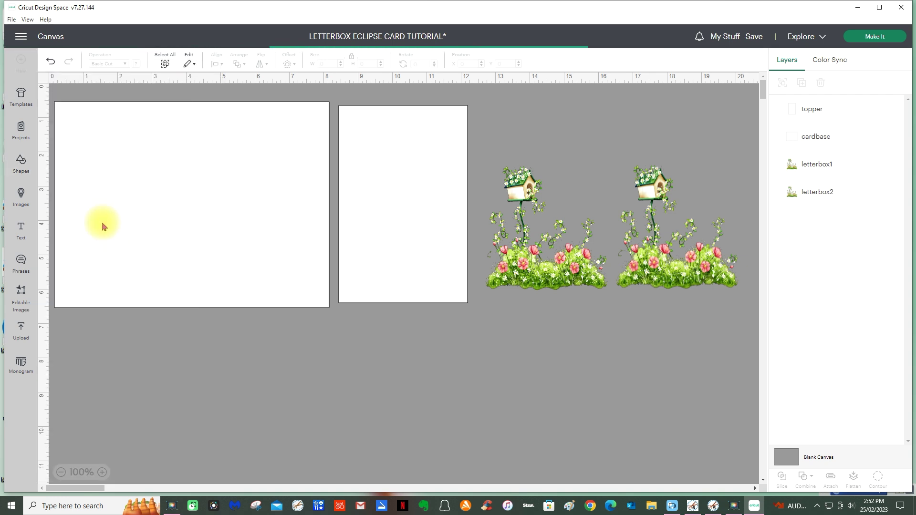
pyautogui.moveTo(129, 171); pyautogui.dragTo(218, 173)
# Unlock the new square's proportions, set its width to 0.18 in and move it to the right half of the card base
pyautogui.click(352, 58)
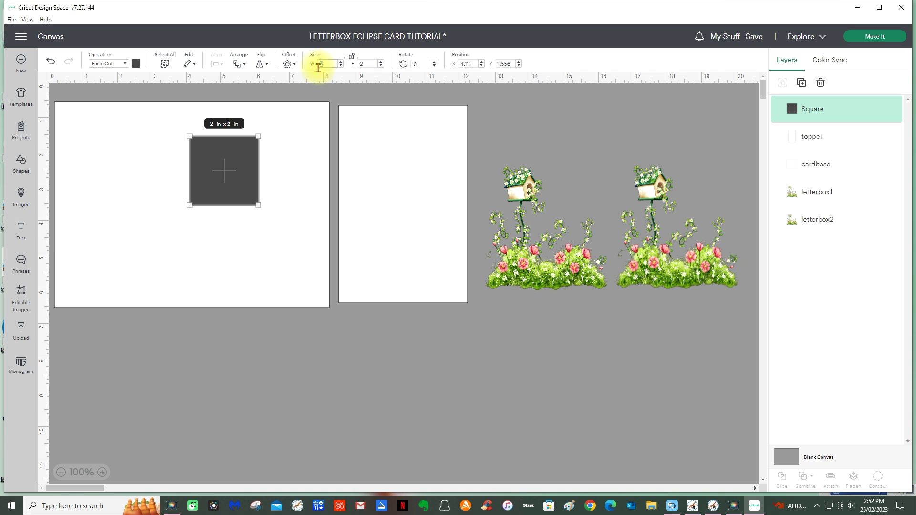
pyautogui.press('BackSpace')
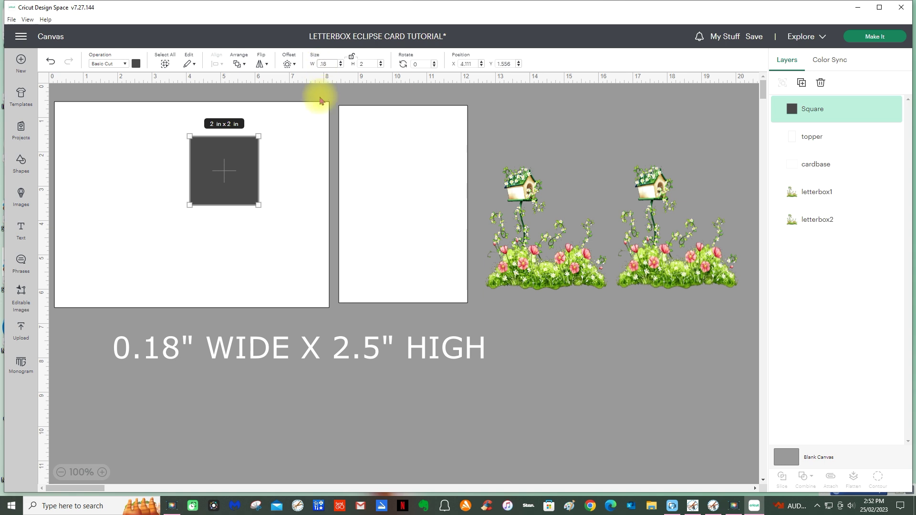
pyautogui.press('Return')
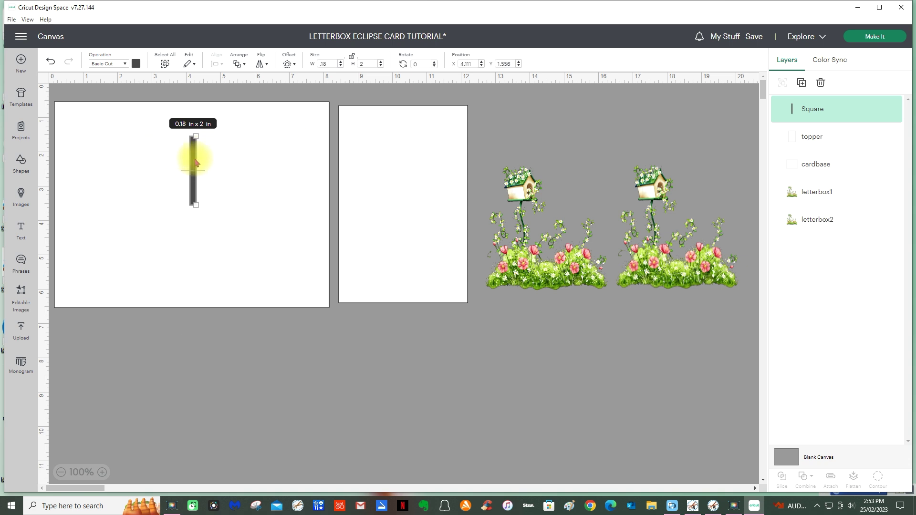
pyautogui.moveTo(195, 159); pyautogui.dragTo(277, 168)
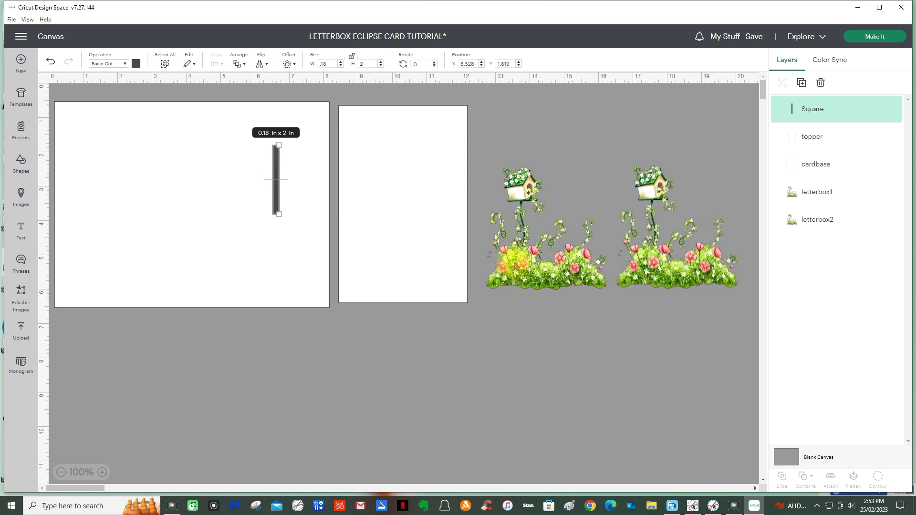
# Move the letterbox1 image onto the topper and bring it to the front of all layers
pyautogui.moveTo(525, 264); pyautogui.dragTo(343, 204)
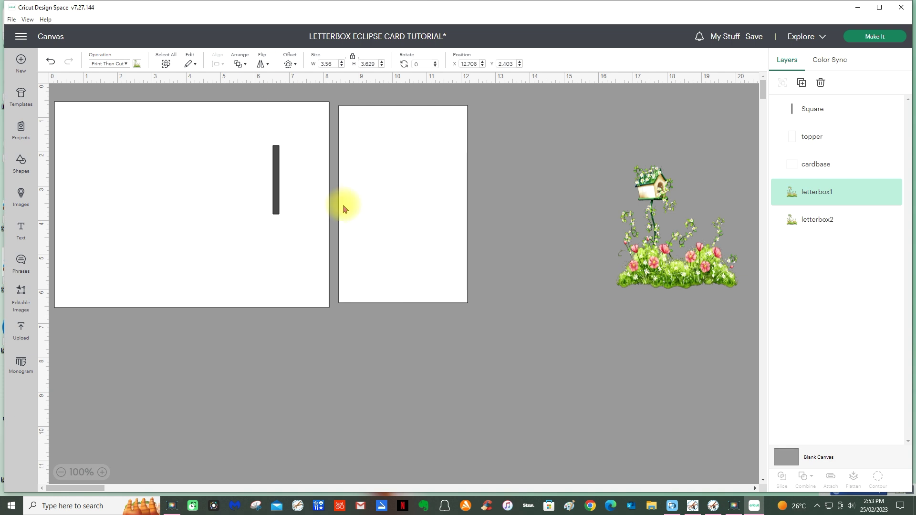
pyautogui.click(237, 61)
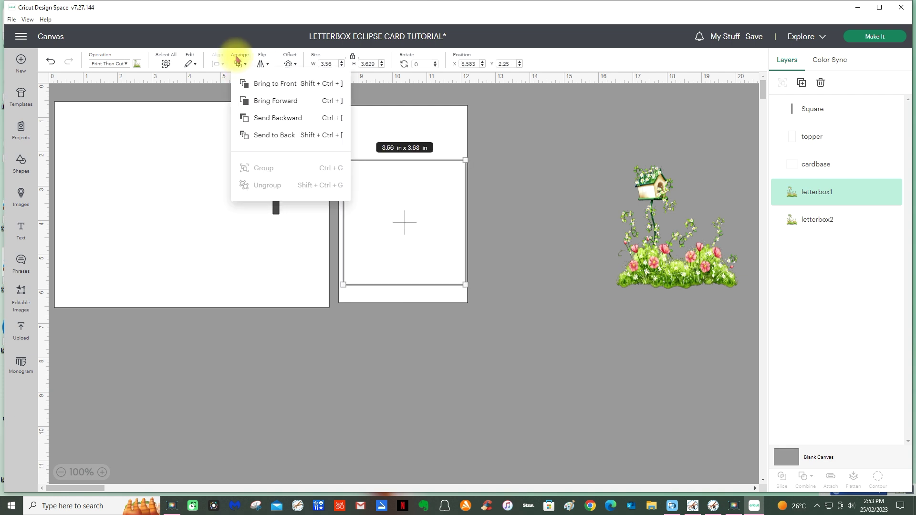
pyautogui.click(262, 85)
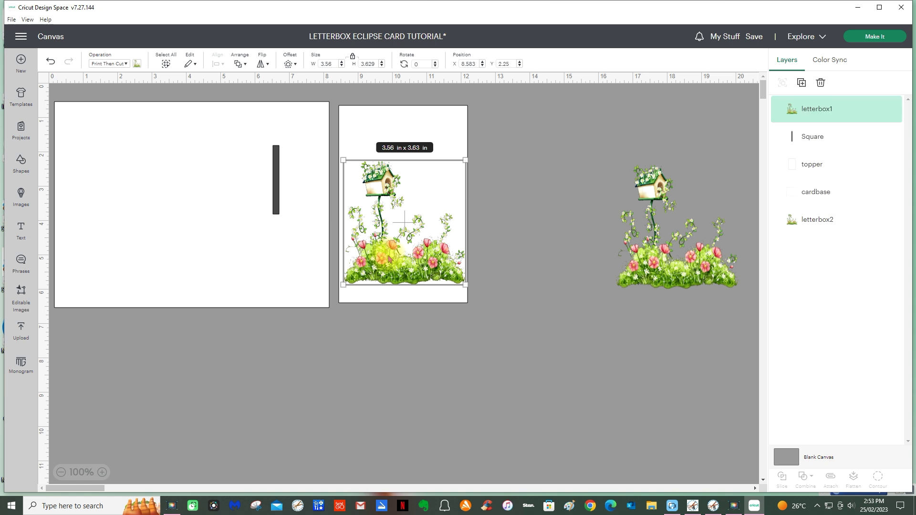
# Stack the letterbox1 and letterbox2 images to the right of the topper and align them on their common center
pyautogui.moveTo(389, 260); pyautogui.dragTo(522, 240)
pyautogui.moveTo(627, 264); pyautogui.dragTo(538, 258)
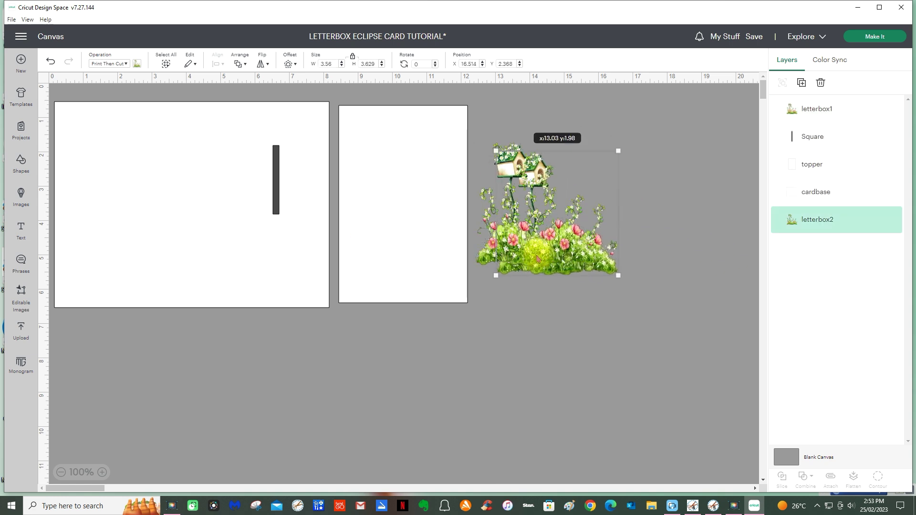
pyautogui.click(523, 323)
pyautogui.moveTo(525, 322); pyautogui.dragTo(562, 140)
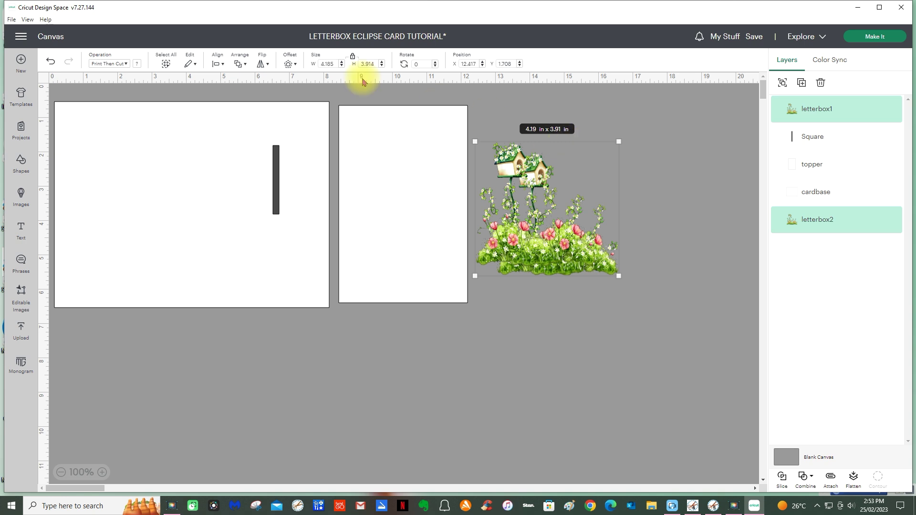
pyautogui.click(218, 62)
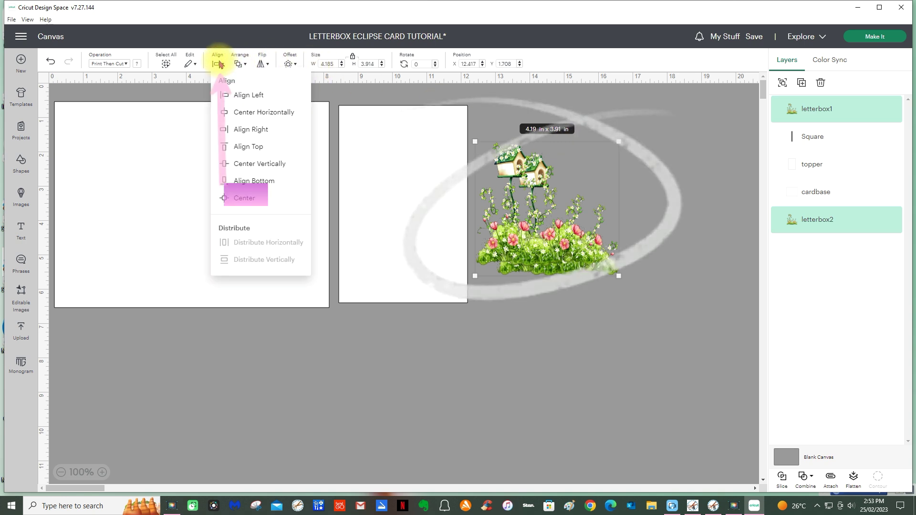
pyautogui.click(244, 199)
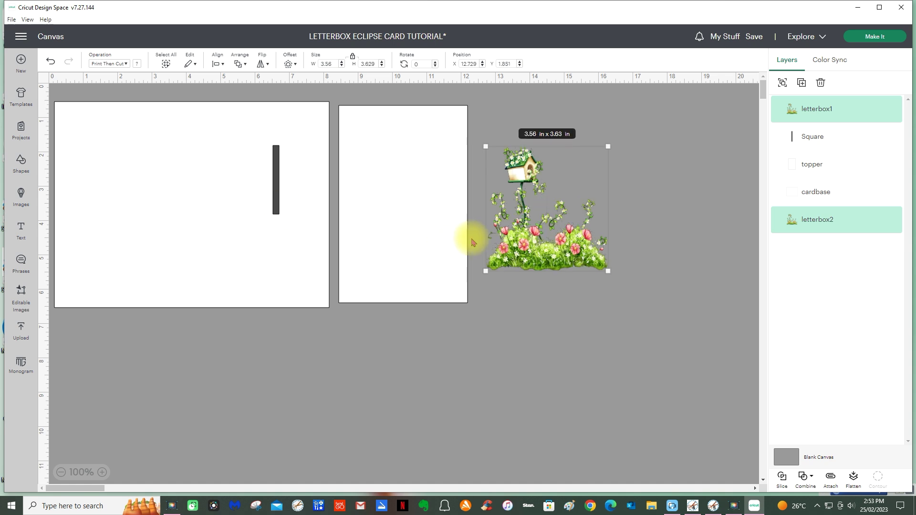
# Group the two stacked letterbox images and move the group onto the topper
pyautogui.click(783, 84)
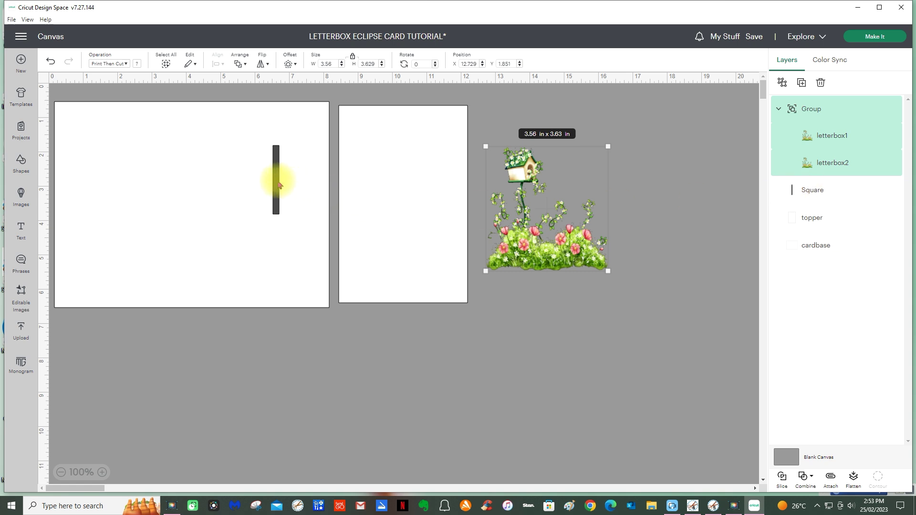
pyautogui.moveTo(555, 249); pyautogui.dragTo(413, 256)
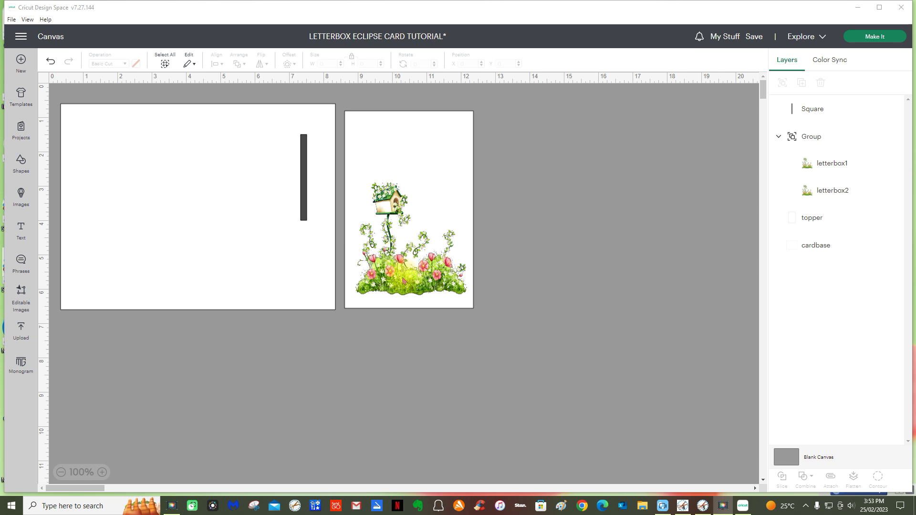
# Scale the letterbox group down to about 2.22 in by 2.27 in and position it in the lower middle of the topper
pyautogui.click(809, 140)
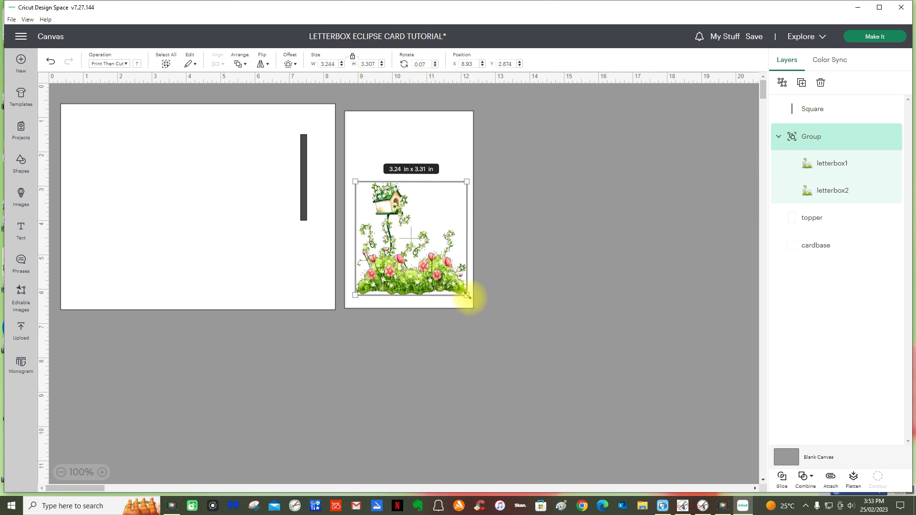
pyautogui.moveTo(468, 296); pyautogui.dragTo(430, 261)
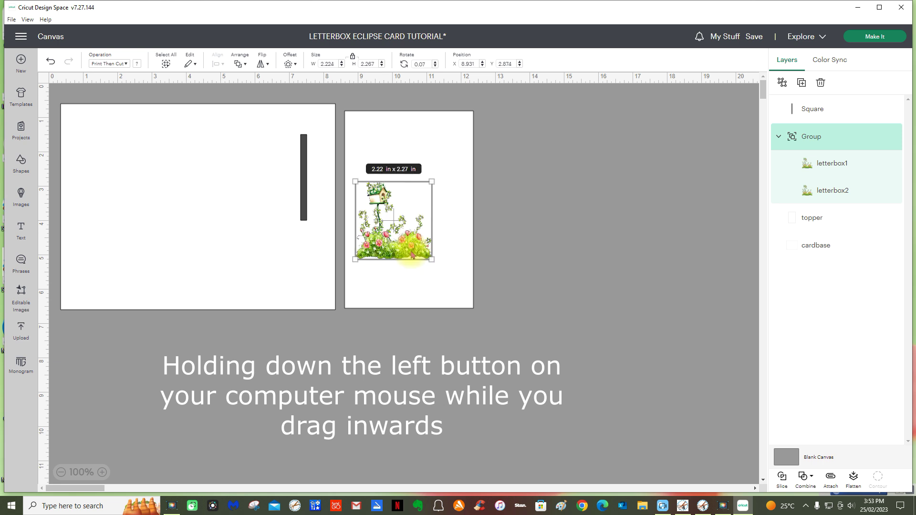
pyautogui.moveTo(389, 218); pyautogui.dragTo(409, 240)
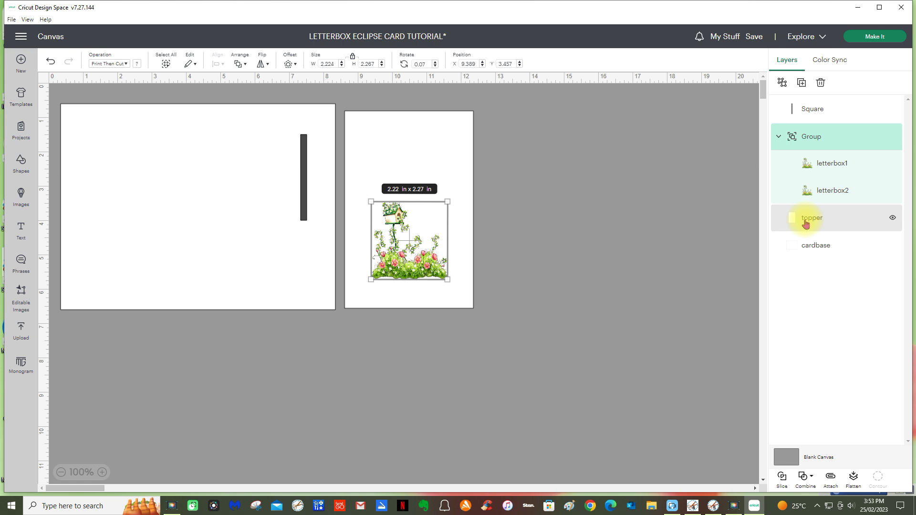
# Center the grouped letterbox images horizontally on the topper
pyautogui.keyDown('shift'); pyautogui.click(805, 224); pyautogui.keyUp('shift')
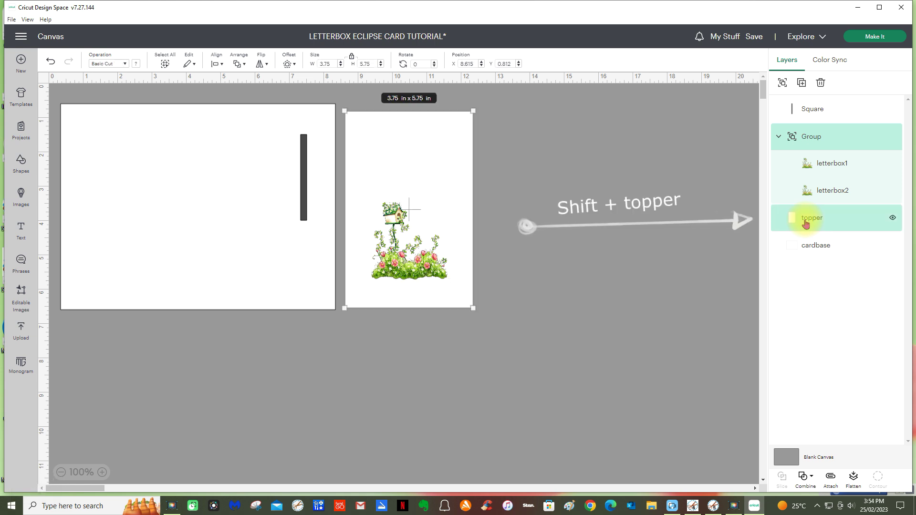
pyautogui.click(218, 61)
pyautogui.click(218, 61)
pyautogui.click(218, 61)
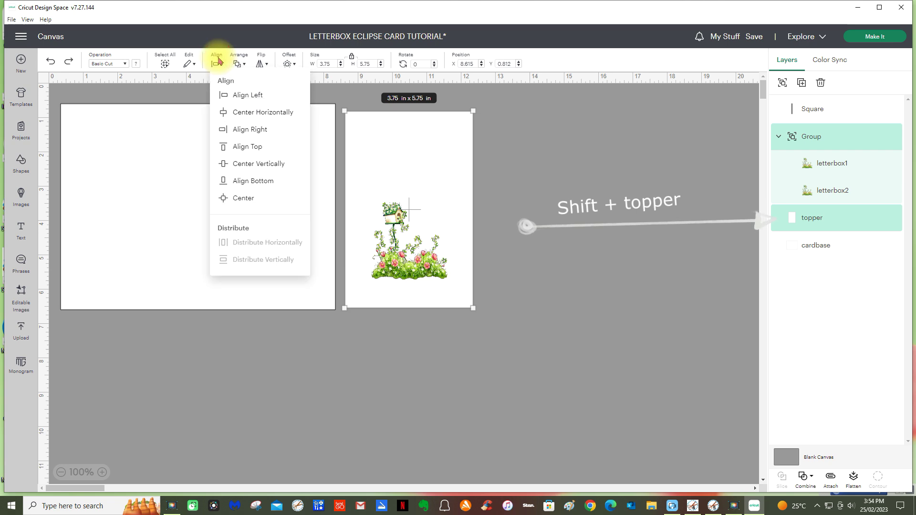
pyautogui.click(237, 114)
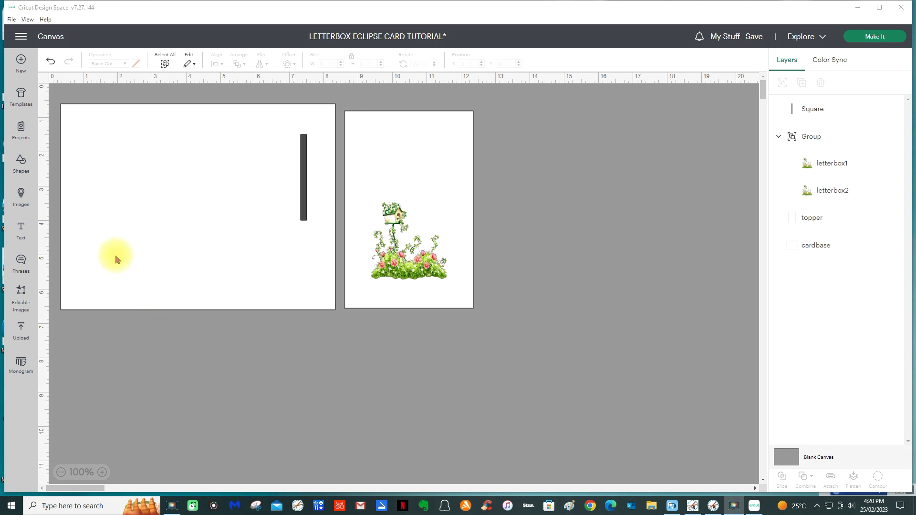
# Make five duplicates of the narrow 0.18 in by 2.5 in strip and delete the original strip
pyautogui.click(304, 174)
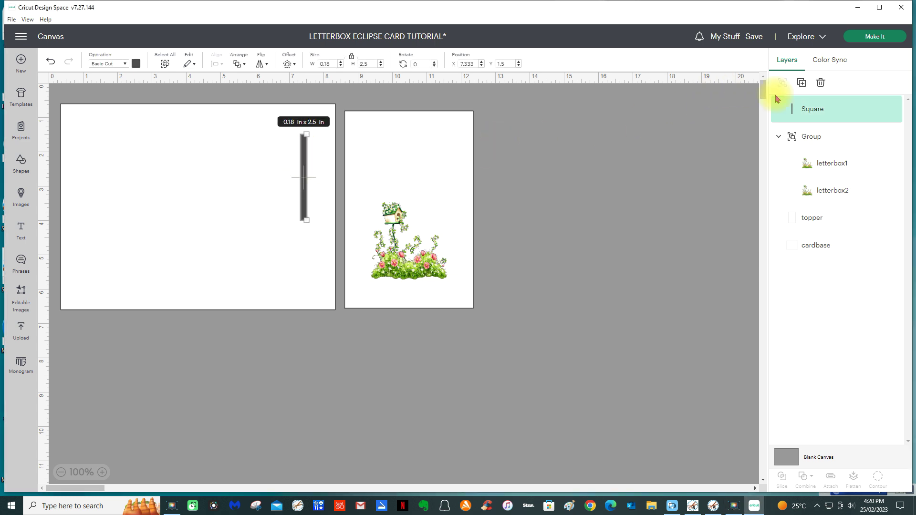
pyautogui.click(802, 83)
pyautogui.click(801, 83)
pyautogui.click(801, 82)
pyautogui.click(802, 82)
pyautogui.click(802, 82)
pyautogui.click(305, 190)
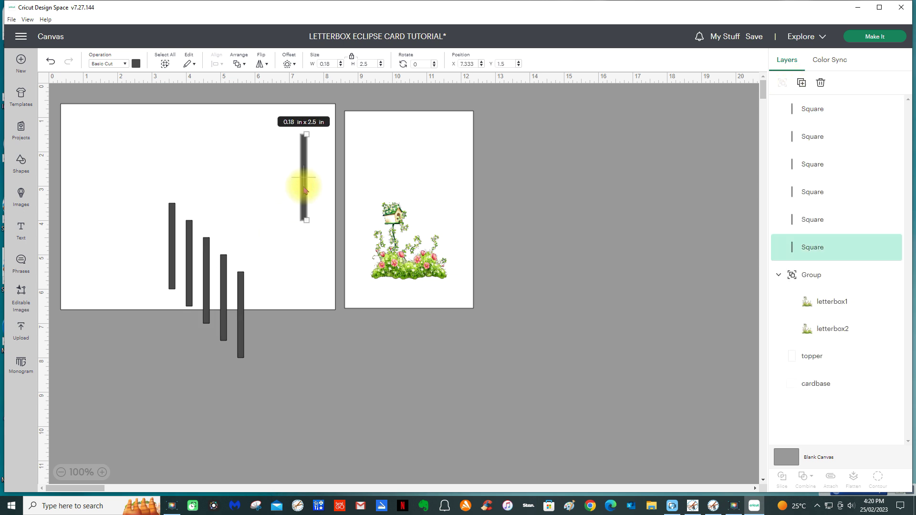
pyautogui.press('Delete')
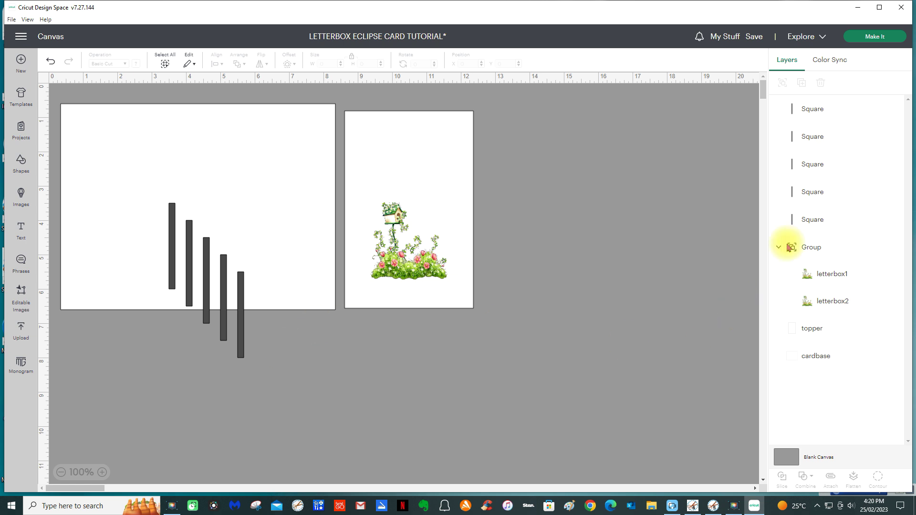
# Select all five strip copies together and set their Y position to 0
pyautogui.click(793, 113)
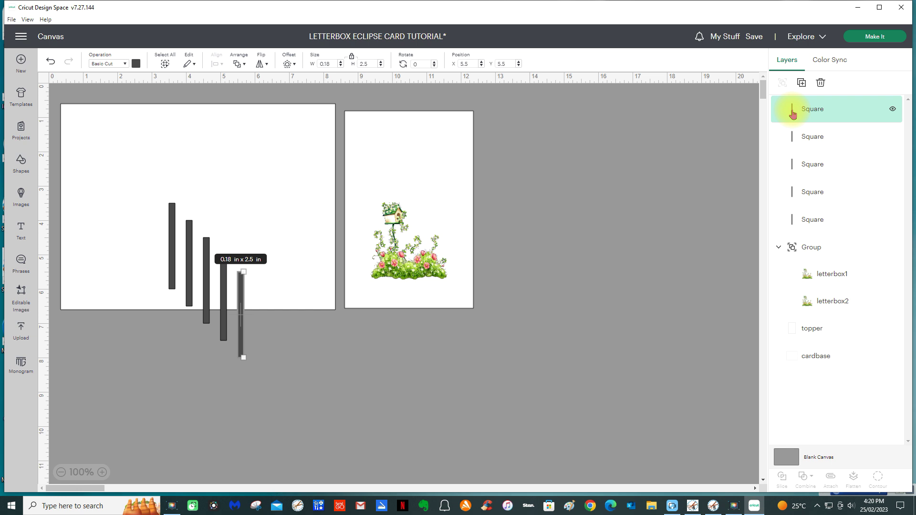
pyautogui.keyDown('shift'); pyautogui.click(795, 137); pyautogui.keyUp('shift')
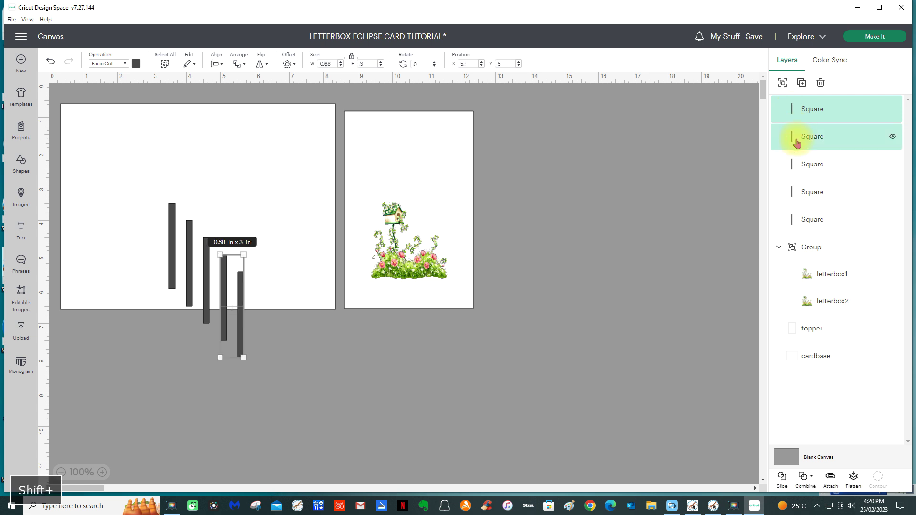
pyautogui.keyDown('shift'); pyautogui.click(796, 163); pyautogui.keyUp('shift')
pyautogui.keyDown('shift'); pyautogui.click(799, 189); pyautogui.keyUp('shift')
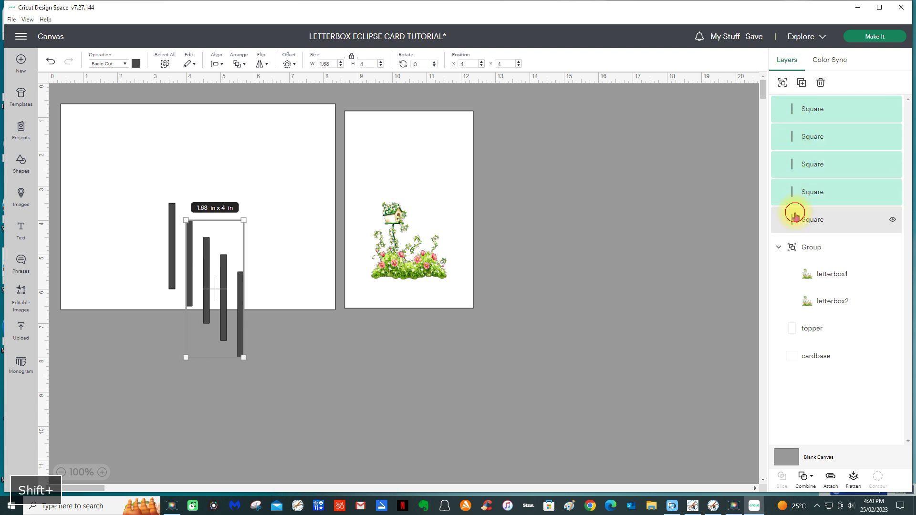
pyautogui.keyDown('shift'); pyautogui.click(795, 217); pyautogui.keyUp('shift')
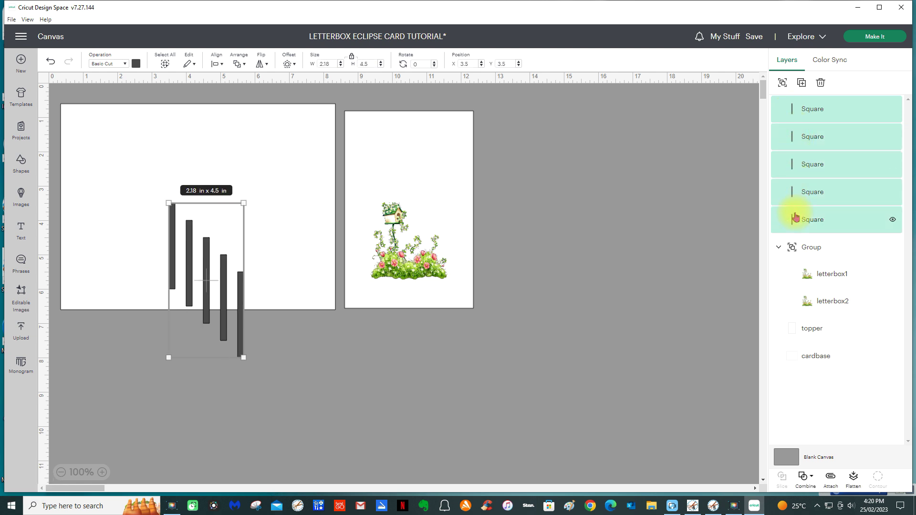
pyautogui.click(513, 64)
pyautogui.write('0')
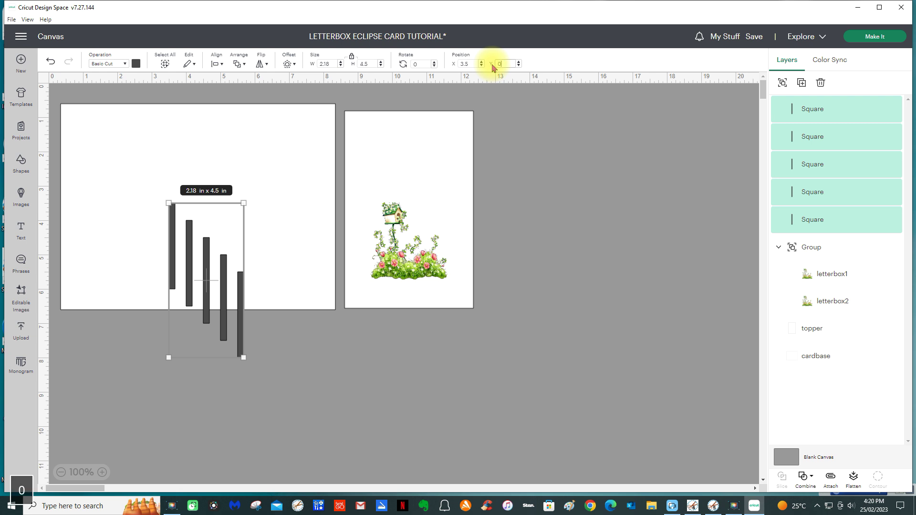
pyautogui.press('Return')
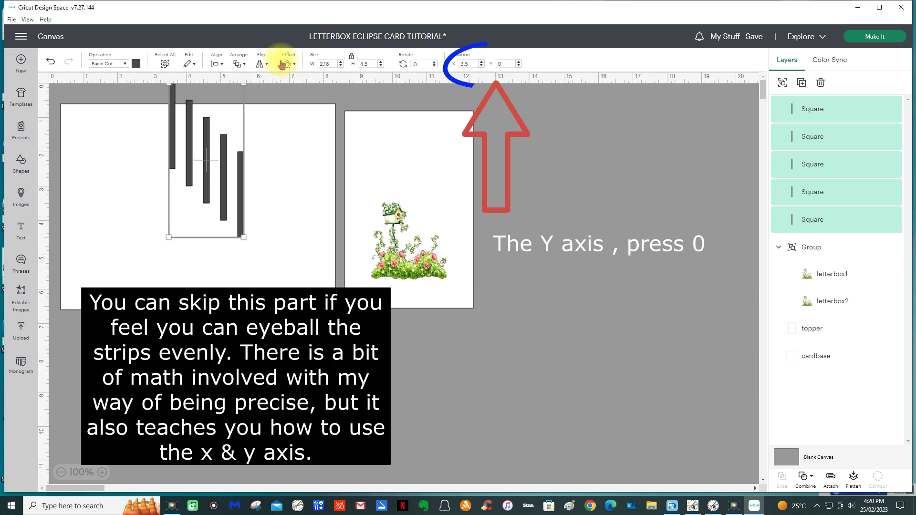
# Align the five selected strips along their top edges and deselect them
pyautogui.click(217, 64)
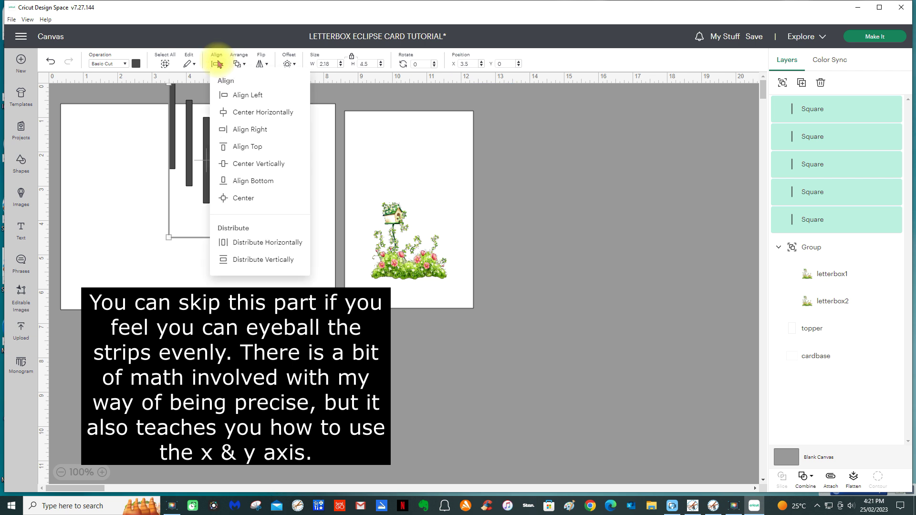
pyautogui.click(236, 147)
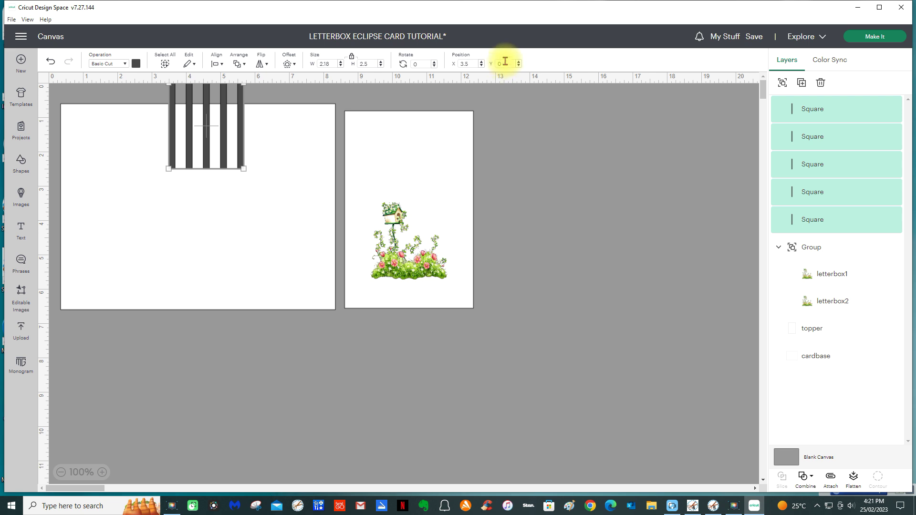
pyautogui.click(500, 137)
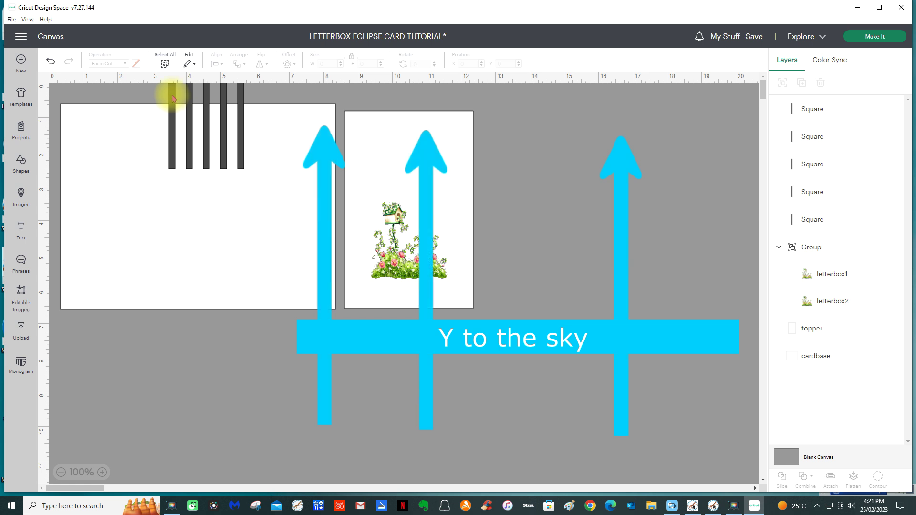
# Set the X position of the first, leftmost strip to 0
pyautogui.click(171, 95)
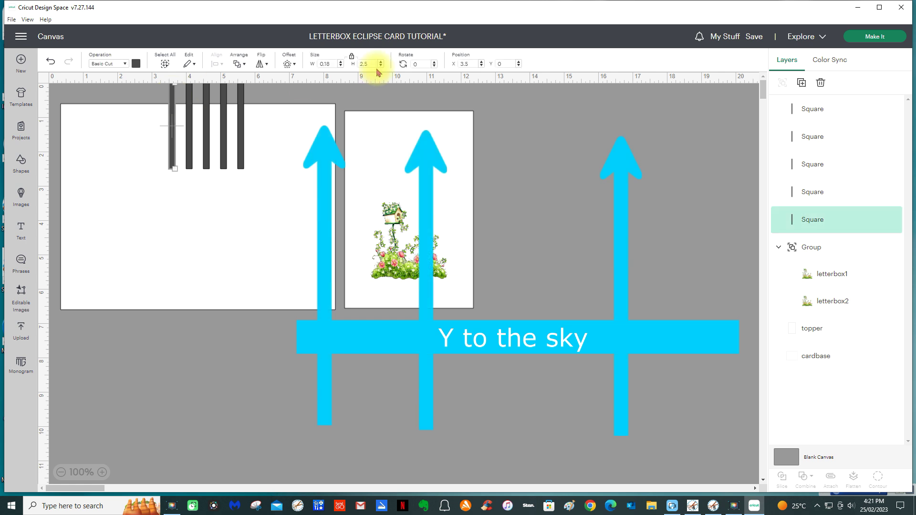
pyautogui.doubleClick(466, 63)
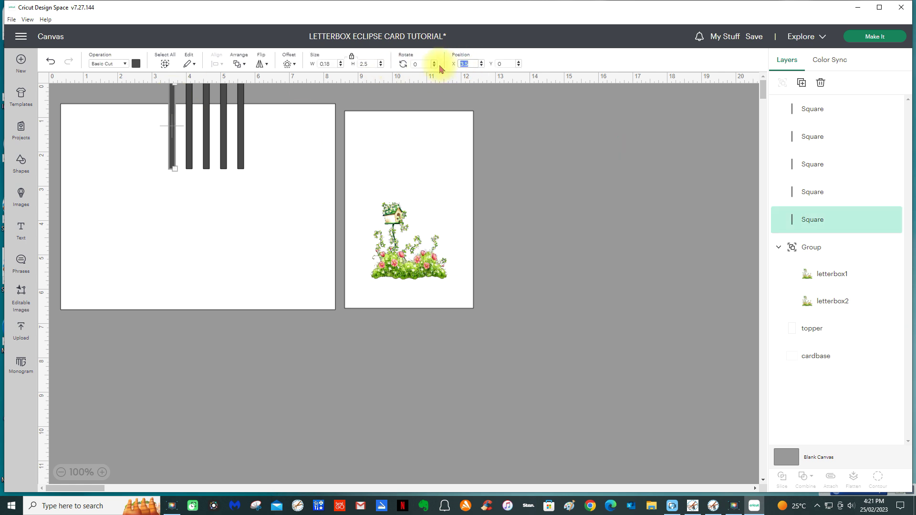
pyautogui.write('0')
pyautogui.press('Return')
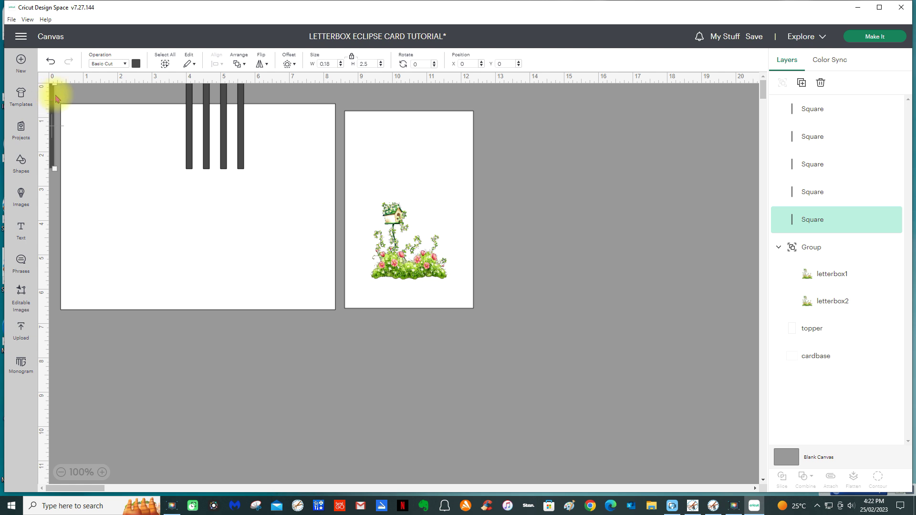
# Set the X position of the second strip to 0.28 to leave a 0.10 in gap
pyautogui.click(189, 93)
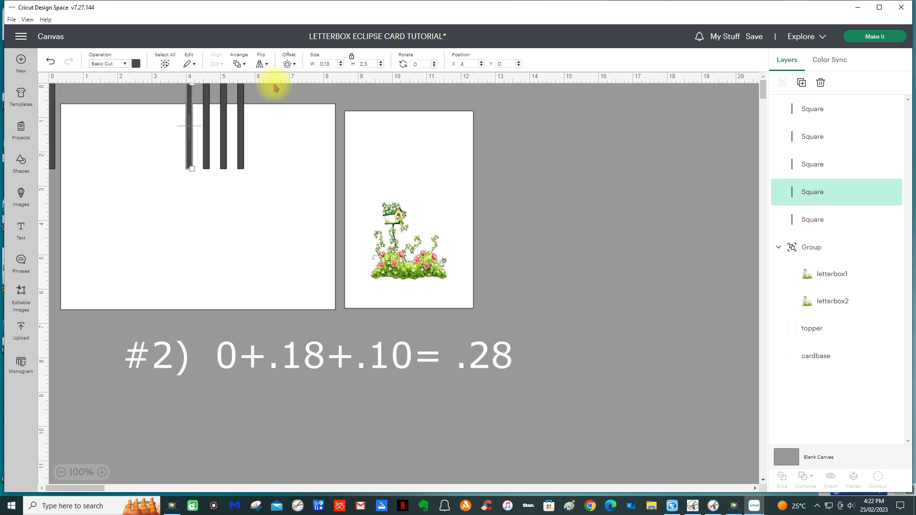
pyautogui.doubleClick(462, 63)
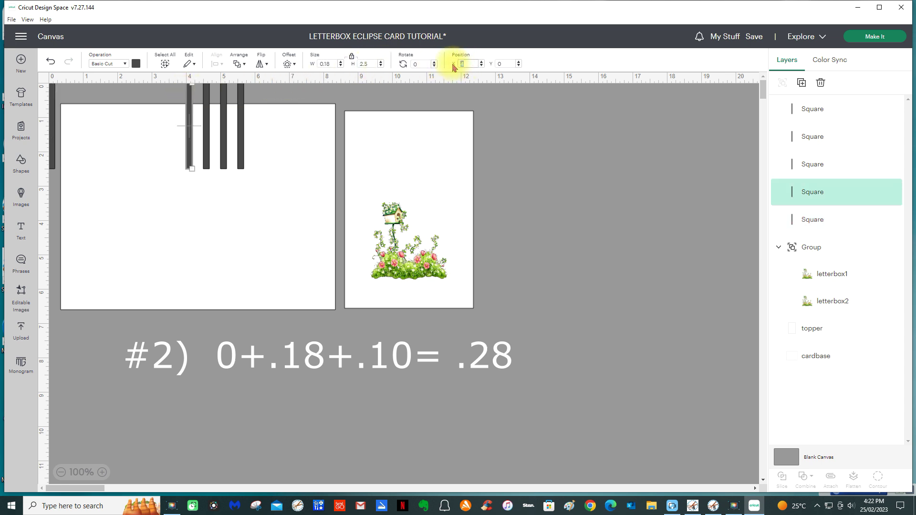
pyautogui.press('BackSpace')
pyautogui.write('.28')
pyautogui.press('Return')
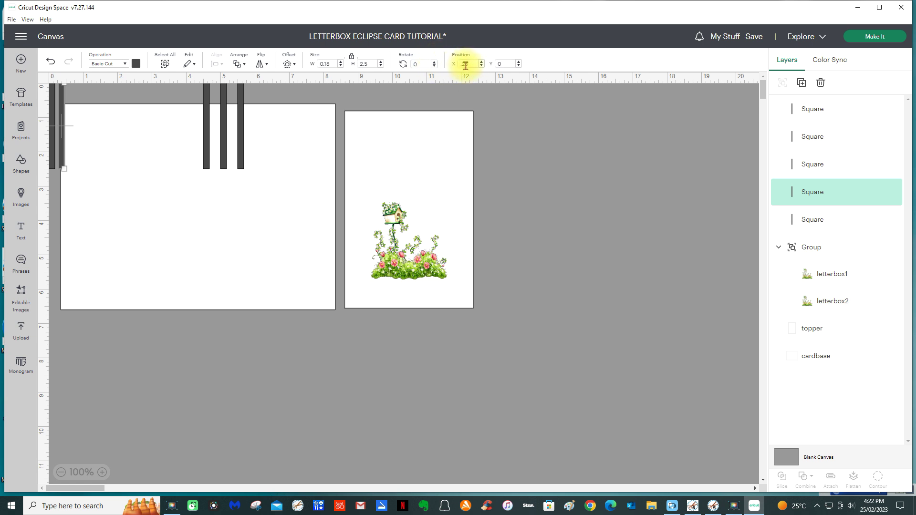
# Set the X position of the third strip to 0.56, keeping the 0.10 in spacing
pyautogui.click(208, 99)
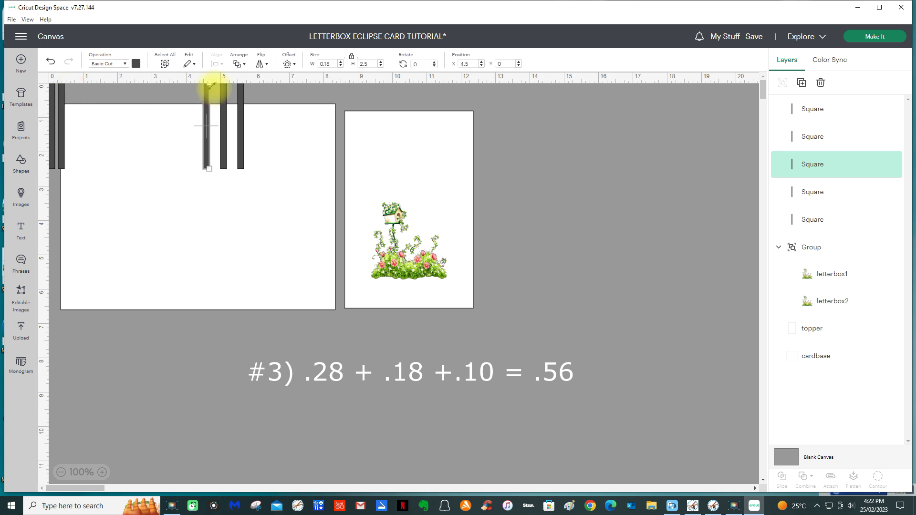
pyautogui.click(467, 63)
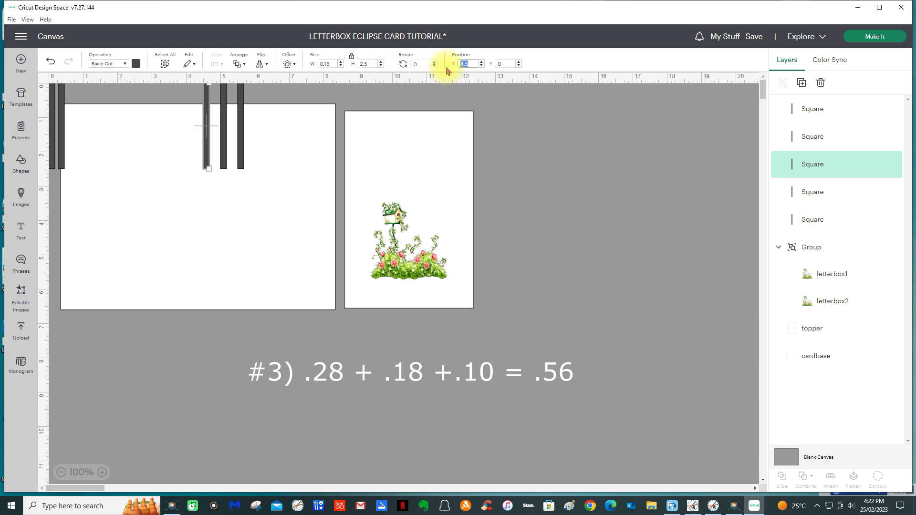
pyautogui.write('.56')
pyautogui.press('Return')
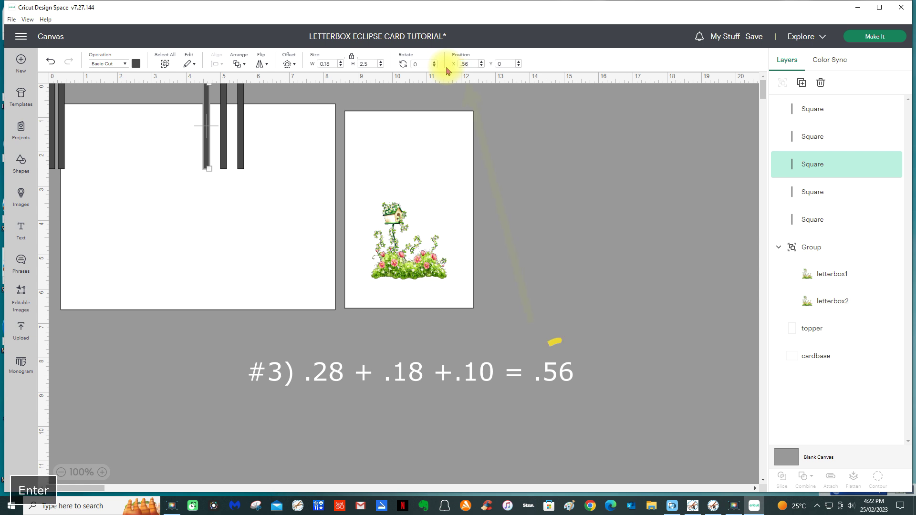
# Set the X position of the fourth strip to 0.84, keeping the same spacing
pyautogui.click(222, 97)
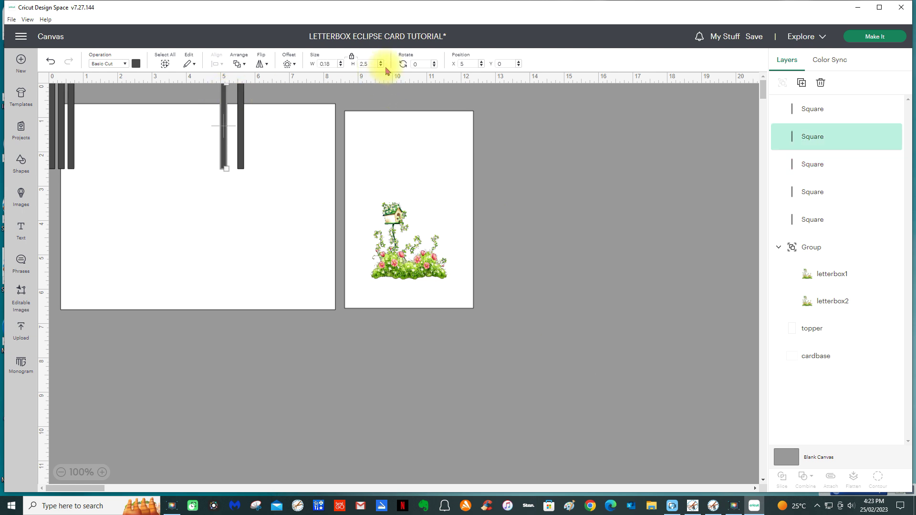
pyautogui.click(464, 64)
pyautogui.moveTo(464, 64); pyautogui.dragTo(457, 68)
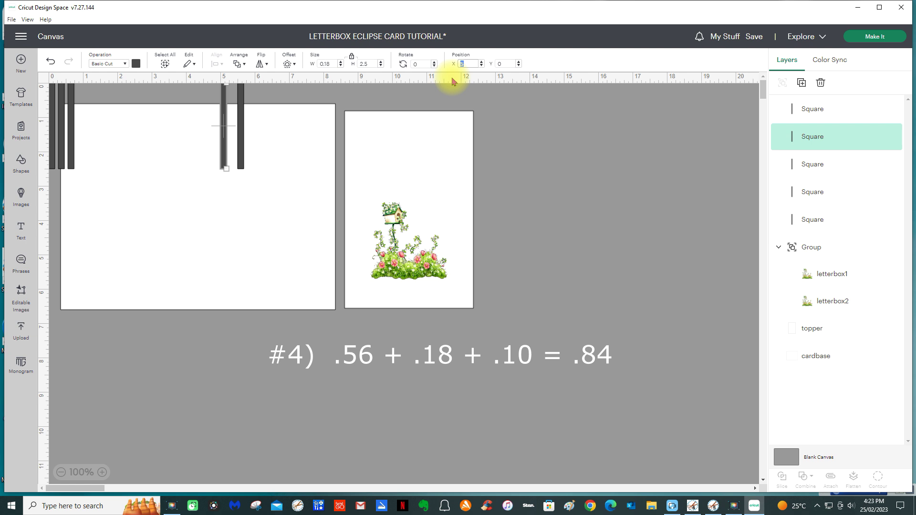
pyautogui.press('BackSpace')
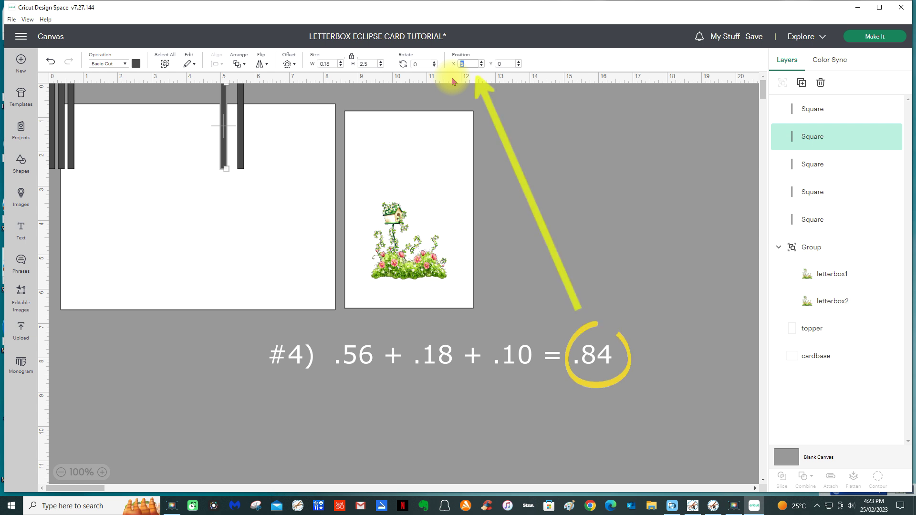
pyautogui.write('.84')
pyautogui.press('Return')
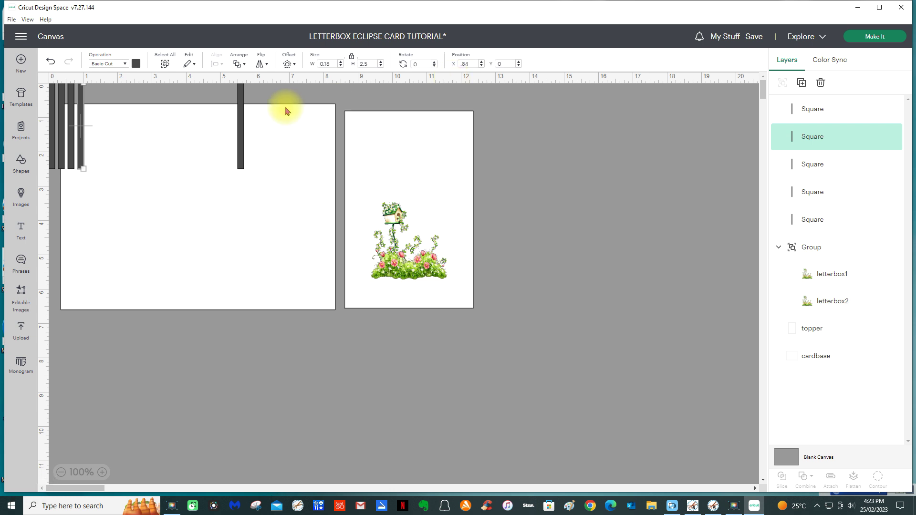
# Set the X position of the fifth strip to 1.12 to complete the evenly spaced row
pyautogui.click(242, 98)
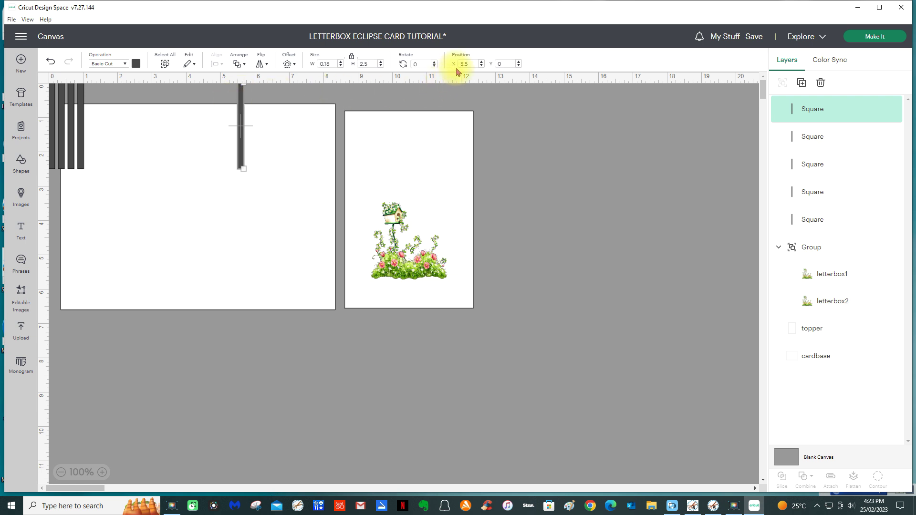
pyautogui.moveTo(468, 64); pyautogui.dragTo(456, 66)
pyautogui.write('1.12')
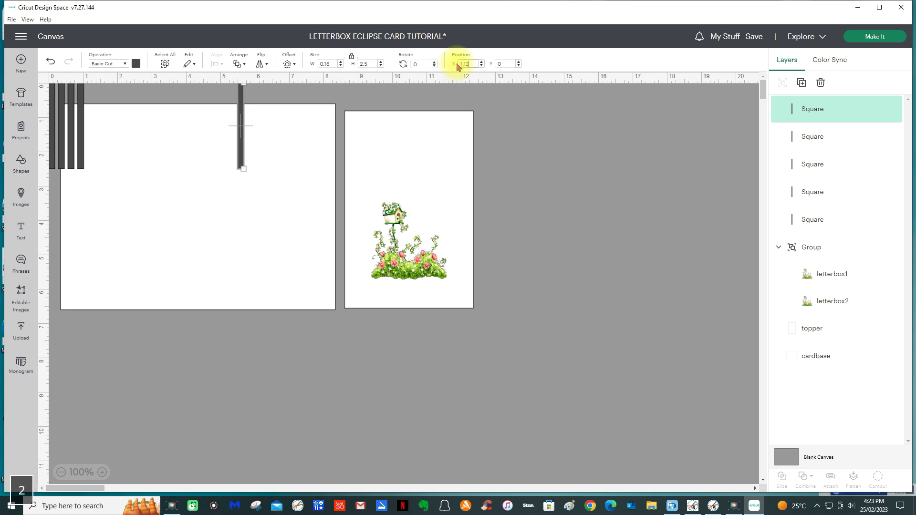
pyautogui.press('Return')
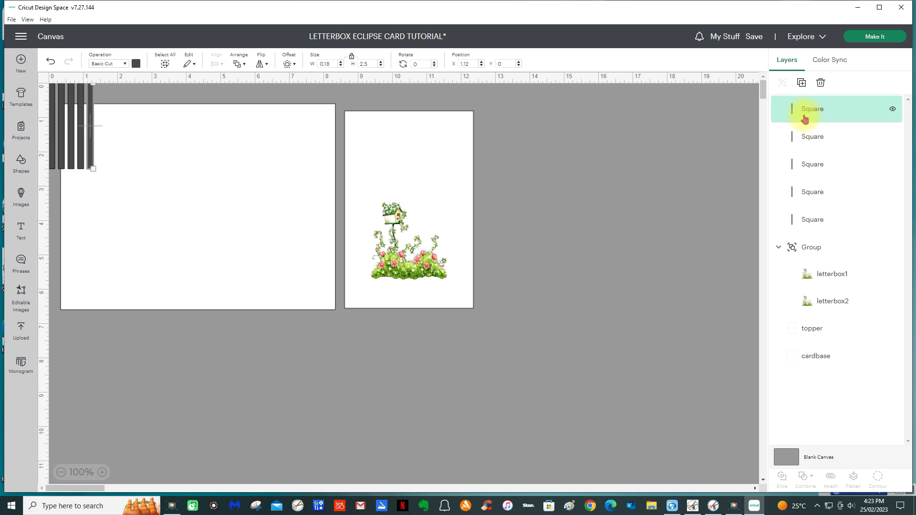
# Group the five evenly spaced strips and move the group to the empty canvas area right of the topper
pyautogui.keyDown('shift'); pyautogui.click(792, 137); pyautogui.keyUp('shift')
pyautogui.keyDown('shift'); pyautogui.click(793, 164); pyautogui.keyUp('shift')
pyautogui.keyDown('shift'); pyautogui.click(785, 215); pyautogui.keyUp('shift')
pyautogui.keyDown('shift'); pyautogui.click(784, 190); pyautogui.keyUp('shift')
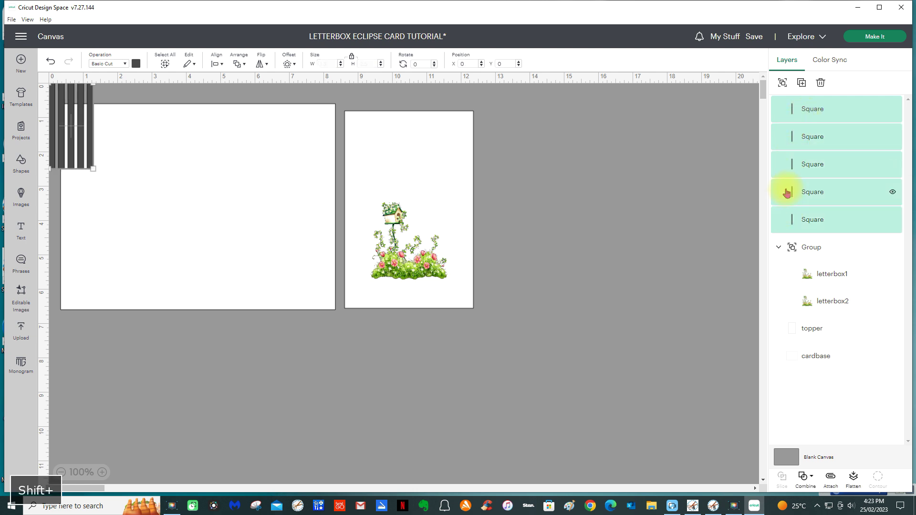
pyautogui.click(782, 83)
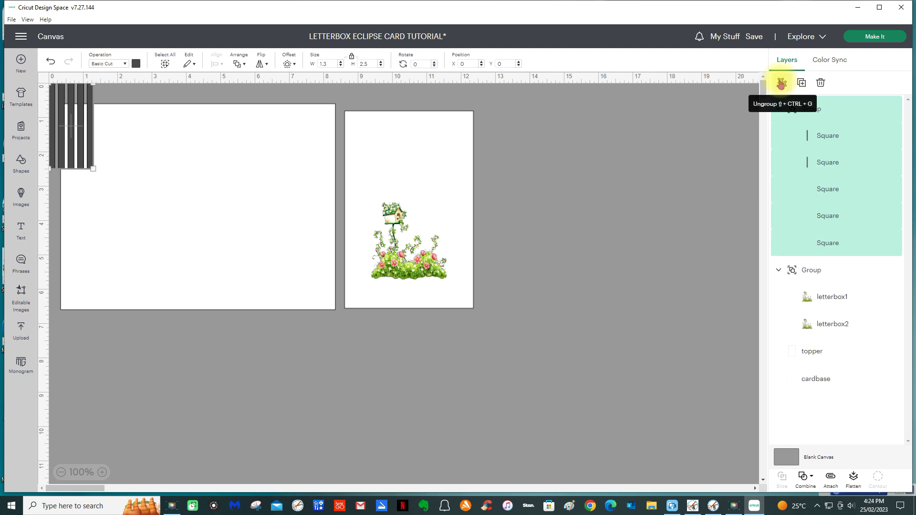
pyautogui.moveTo(80, 119); pyautogui.dragTo(525, 174)
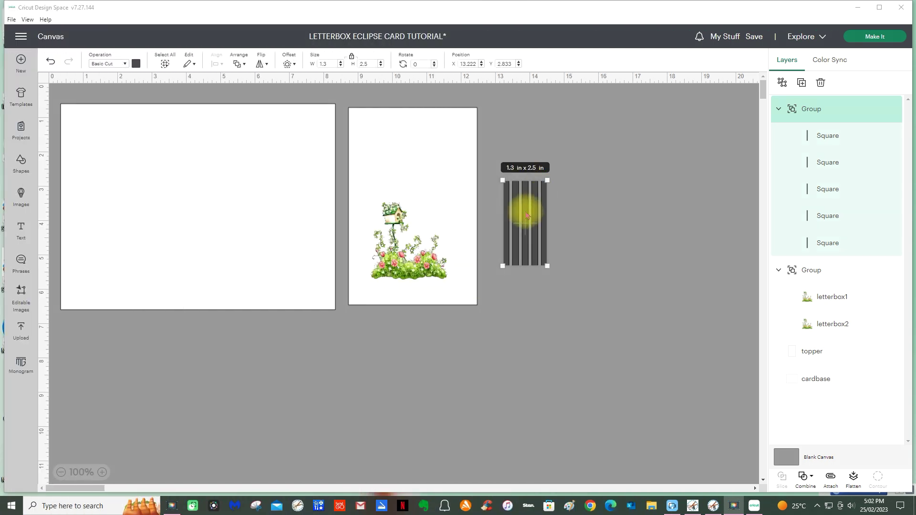
pyautogui.moveTo(526, 215); pyautogui.dragTo(547, 195)
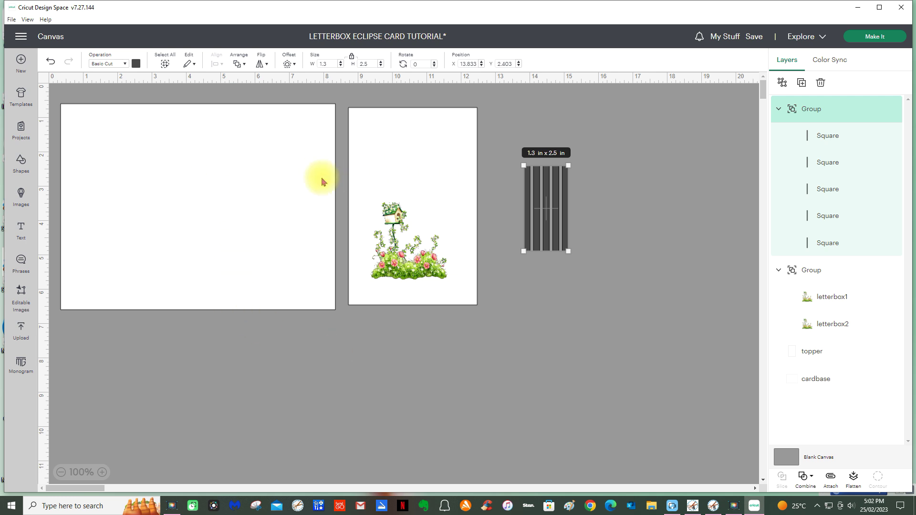
# Shift the card base down and right to about X 0.458, Y 0.799, and move the topper to about X 8.949, Y 0.812
pyautogui.moveTo(174, 166); pyautogui.dragTo(177, 175)
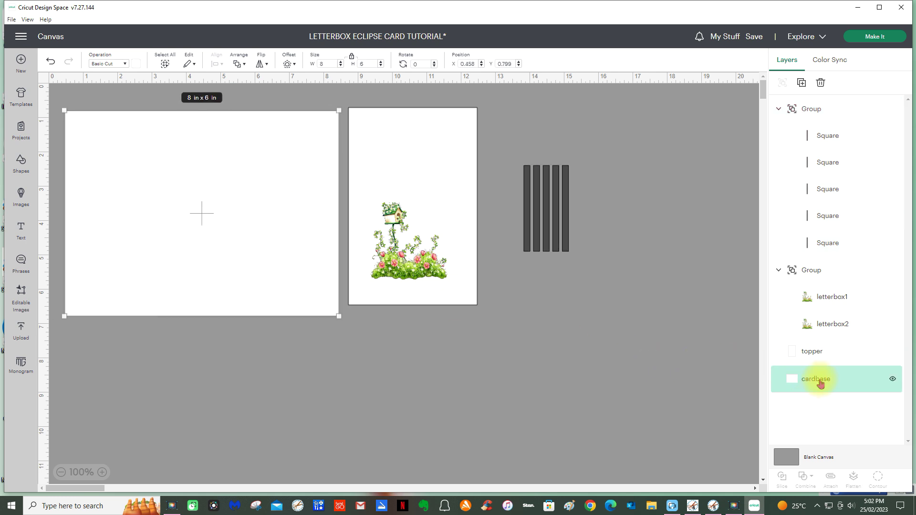
pyautogui.moveTo(391, 146); pyautogui.dragTo(400, 145)
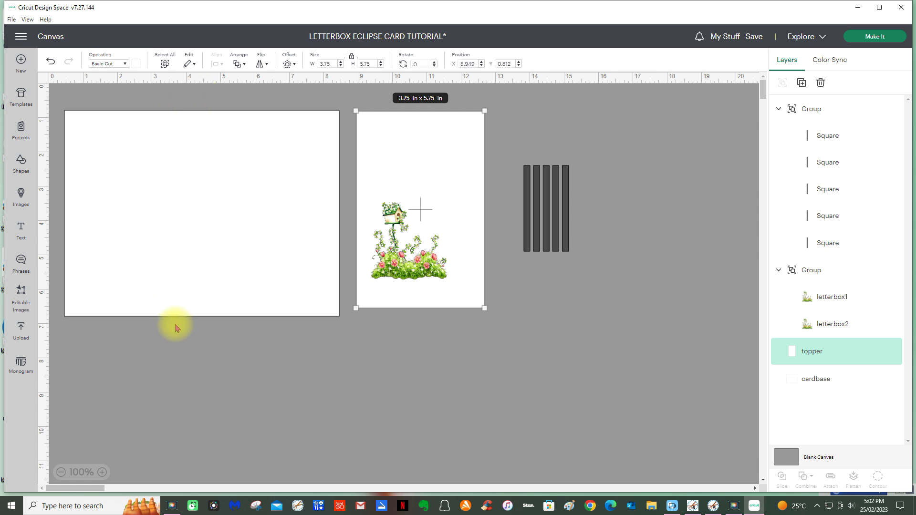
# Add a score line to the canvas and set its height to 6 in
pyautogui.click(22, 167)
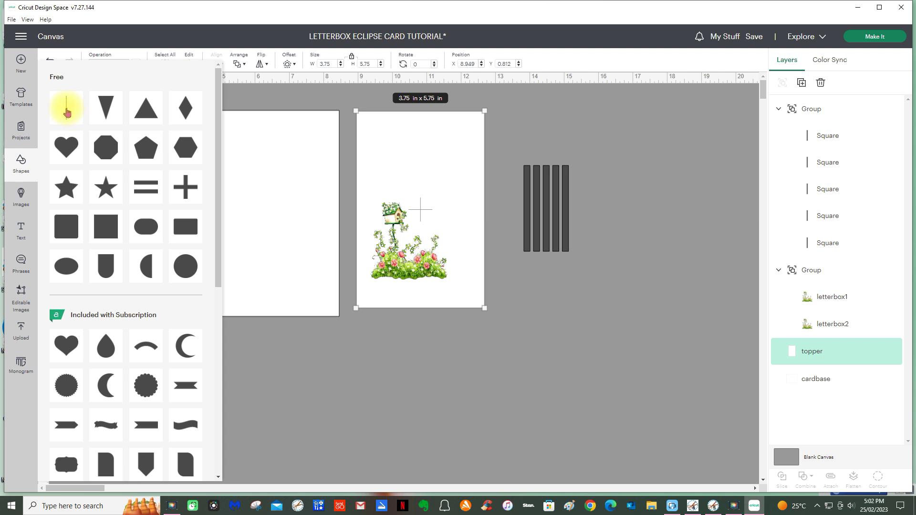
pyautogui.click(67, 112)
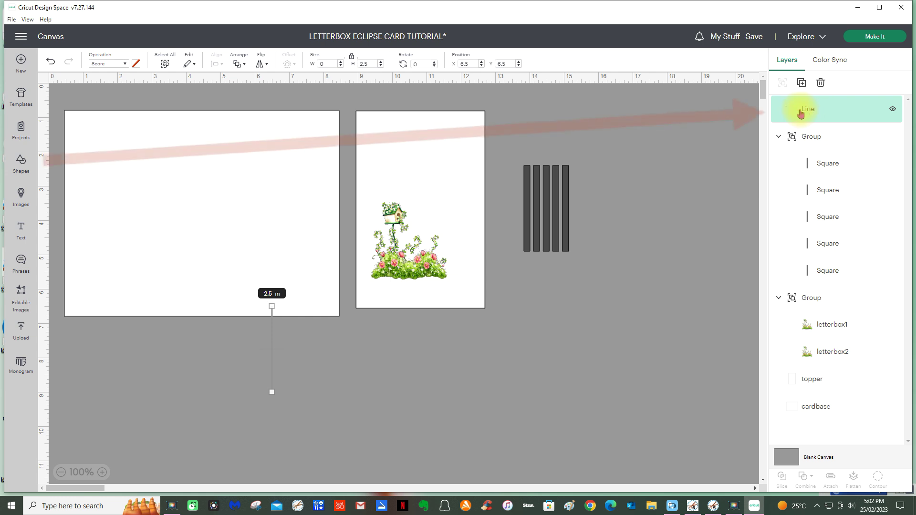
pyautogui.click(366, 64)
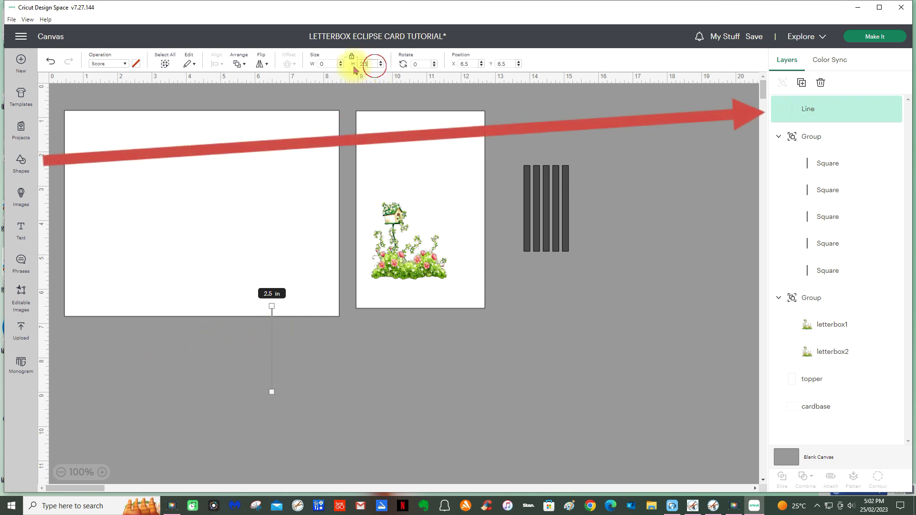
pyautogui.write('6')
pyautogui.press('Return')
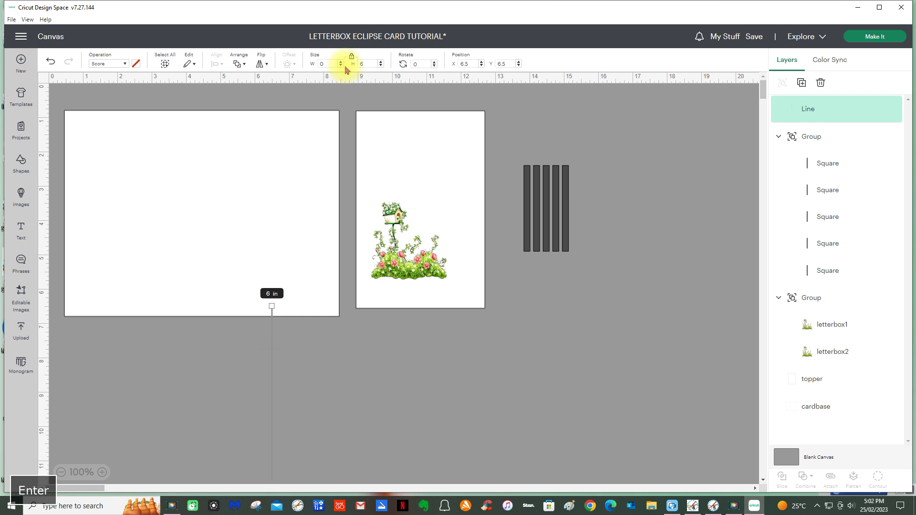
# Move the score line onto the card base and center it both horizontally and vertically on the base
pyautogui.moveTo(270, 332); pyautogui.dragTo(213, 163)
pyautogui.moveTo(217, 195); pyautogui.dragTo(190, 164)
pyautogui.moveTo(133, 95); pyautogui.dragTo(233, 175)
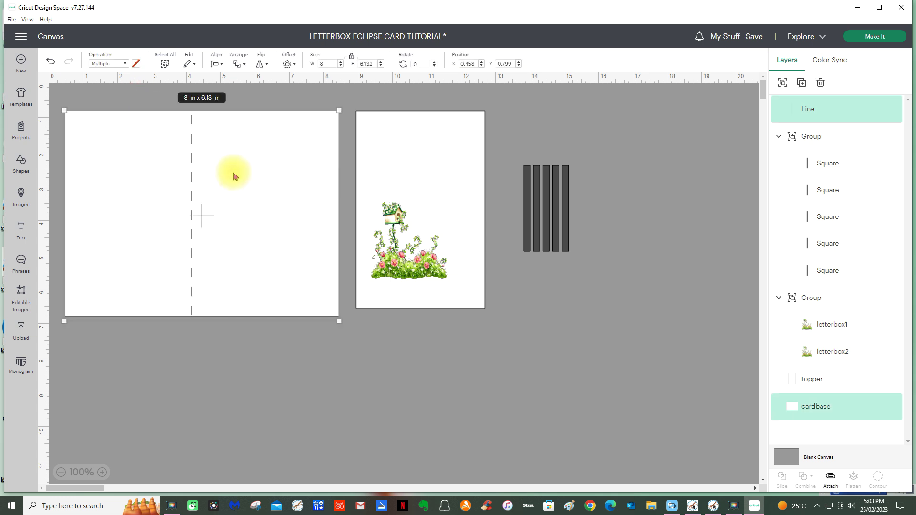
pyautogui.click(209, 400)
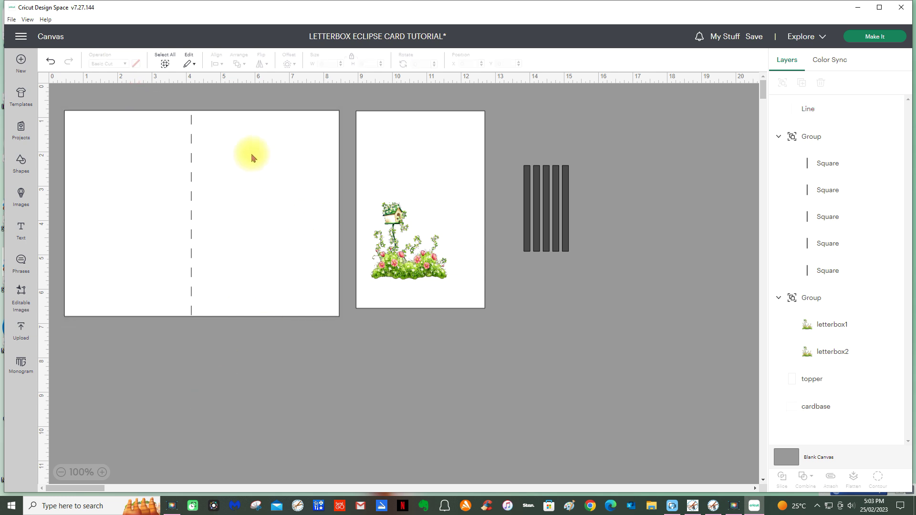
pyautogui.click(821, 109)
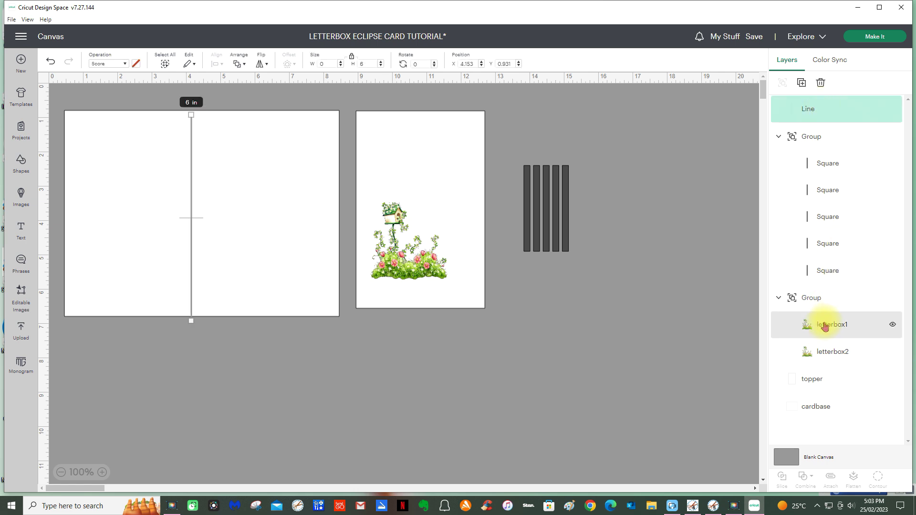
pyautogui.keyDown('shift'); pyautogui.click(812, 412); pyautogui.keyUp('shift')
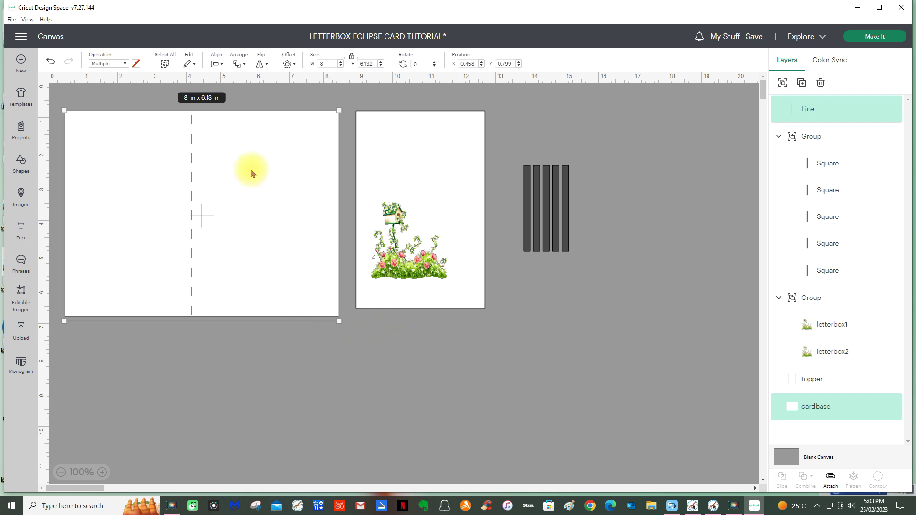
pyautogui.click(216, 64)
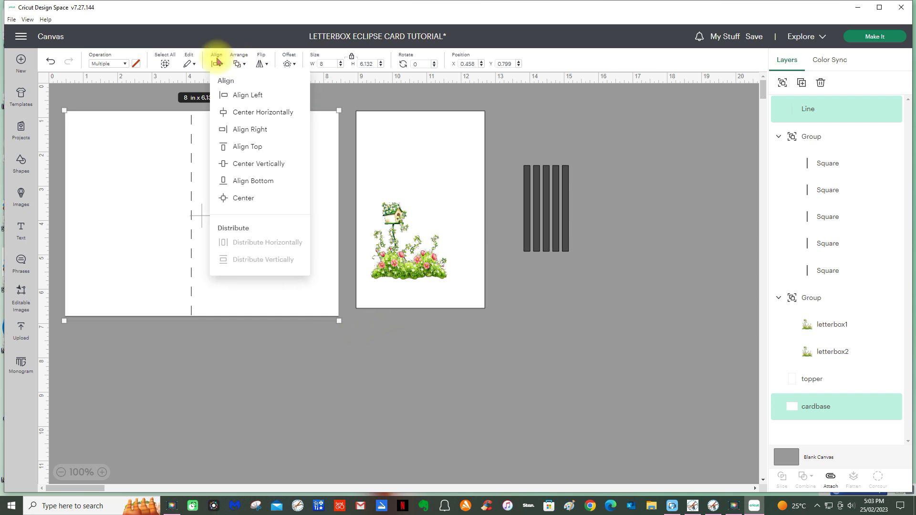
pyautogui.click(241, 198)
pyautogui.click(272, 370)
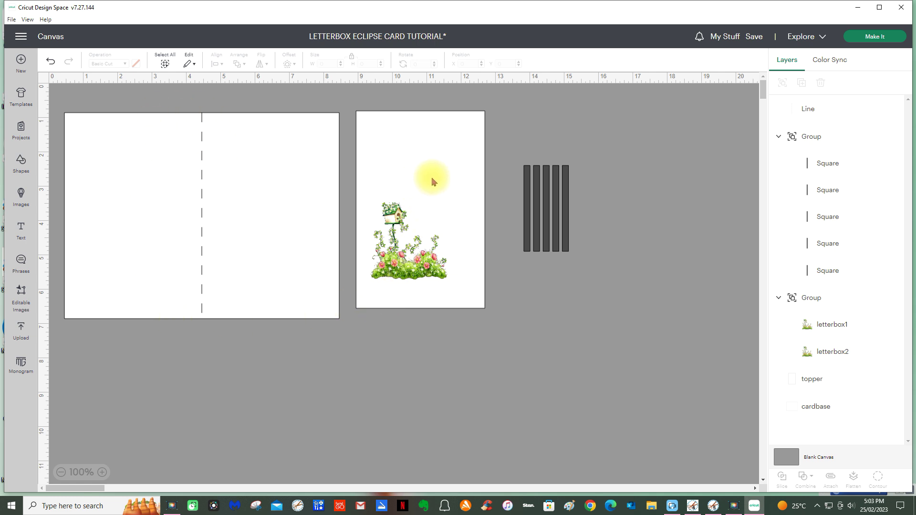
# Move the topper onto the right half of the card base and center the two vertically
pyautogui.moveTo(432, 180); pyautogui.dragTo(283, 187)
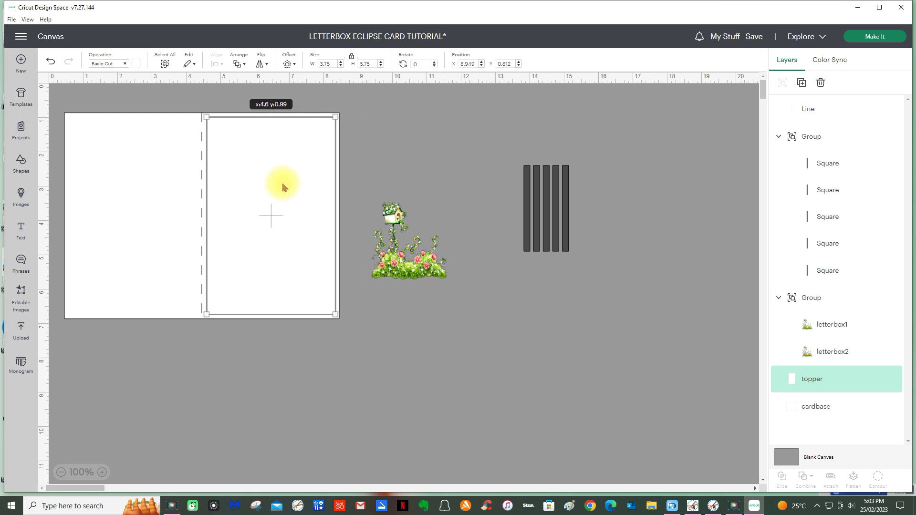
pyautogui.moveTo(283, 187); pyautogui.dragTo(283, 188)
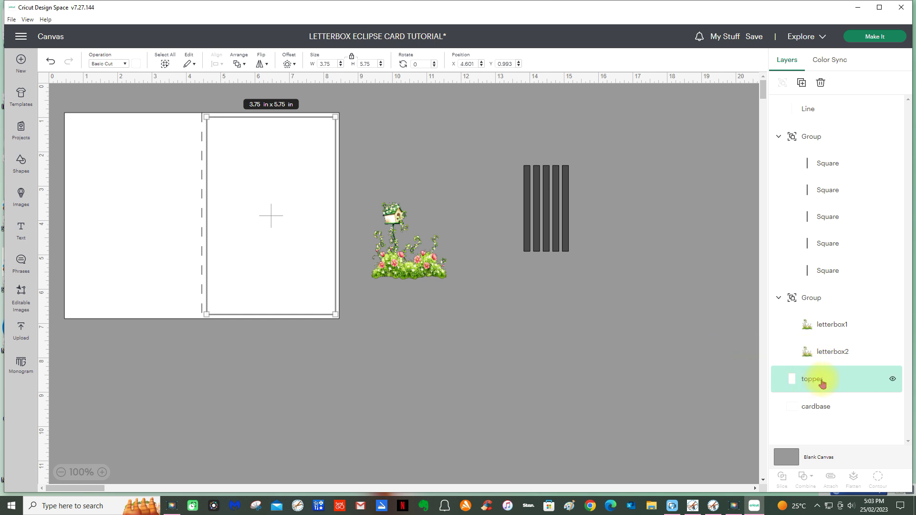
pyautogui.keyDown('shift'); pyautogui.click(820, 415); pyautogui.keyUp('shift')
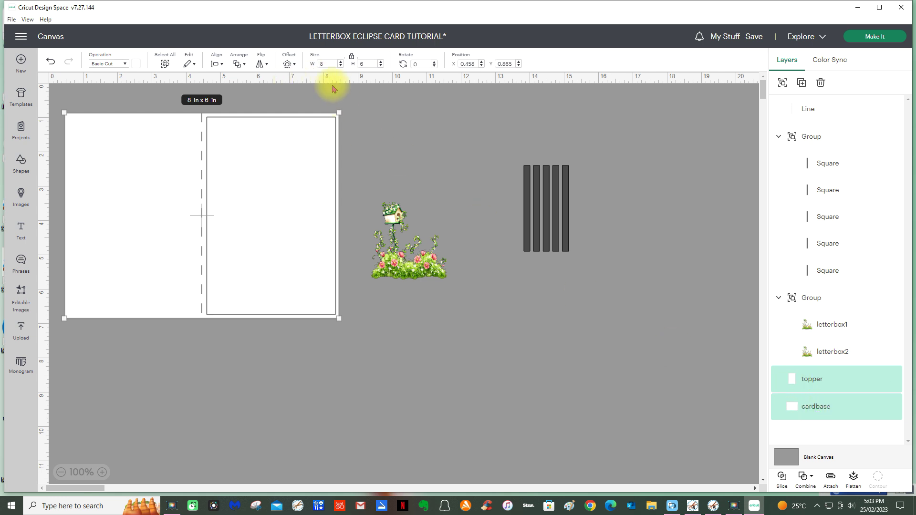
pyautogui.click(217, 62)
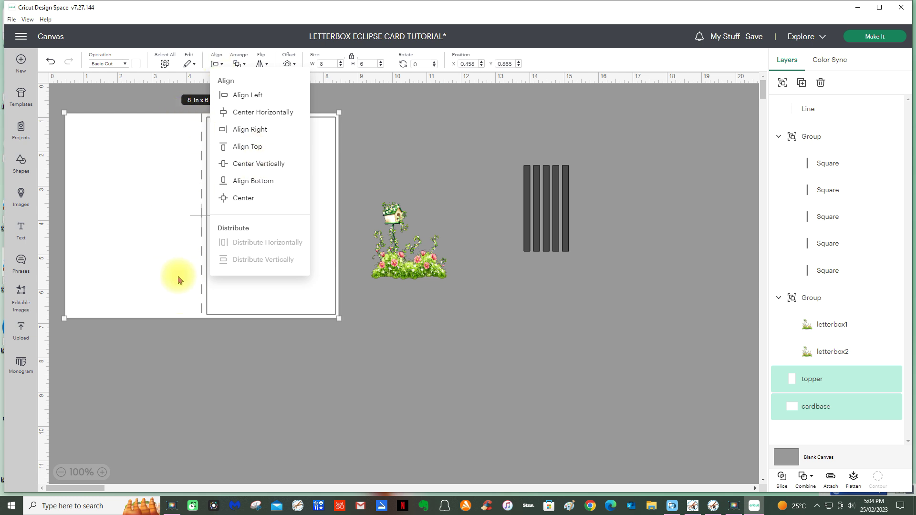
pyautogui.click(270, 167)
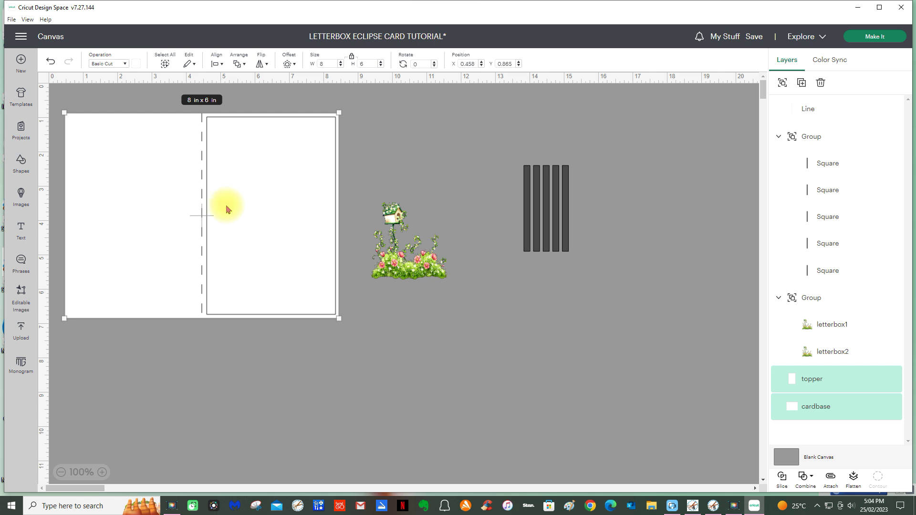
pyautogui.click(281, 395)
# Nudge the topper slightly left to X position 4.591 and dismiss the Malwarebytes update notification
pyautogui.click(812, 380)
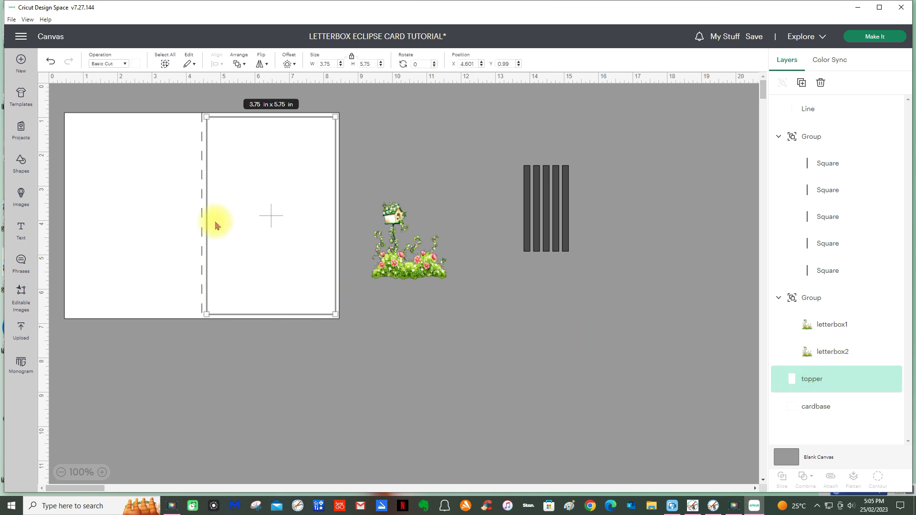
pyautogui.press('Left')
pyautogui.press('Left')
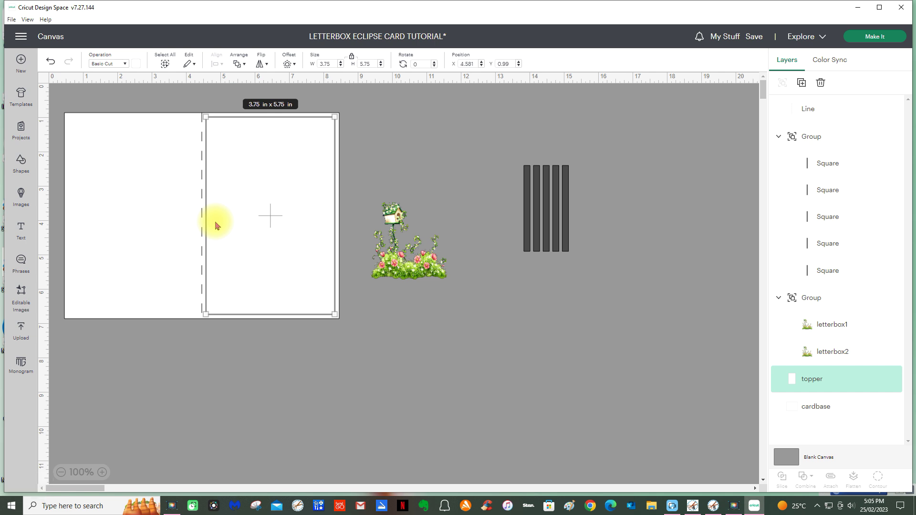
pyautogui.press('Right')
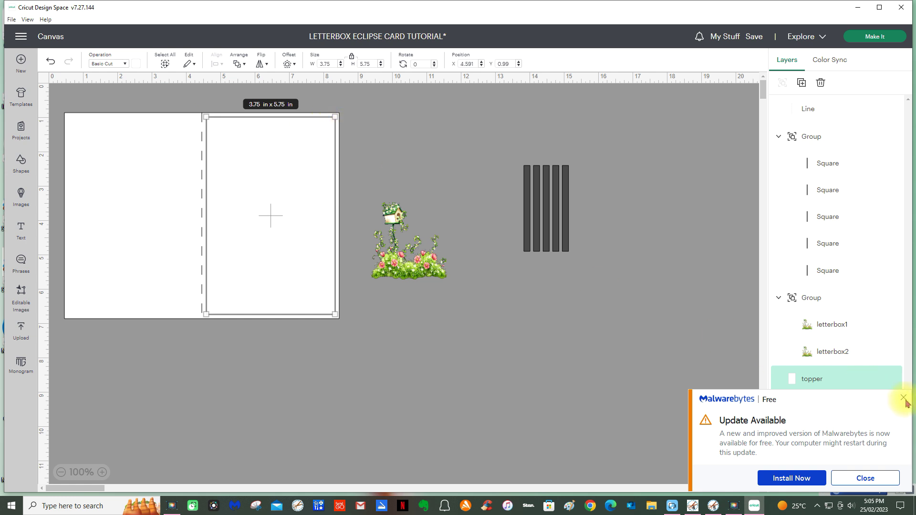
pyautogui.click(905, 399)
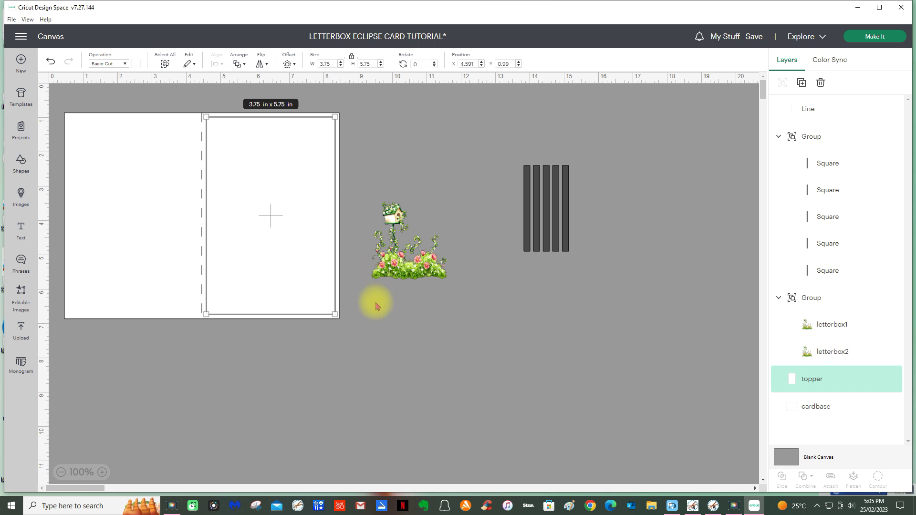
pyautogui.click(368, 338)
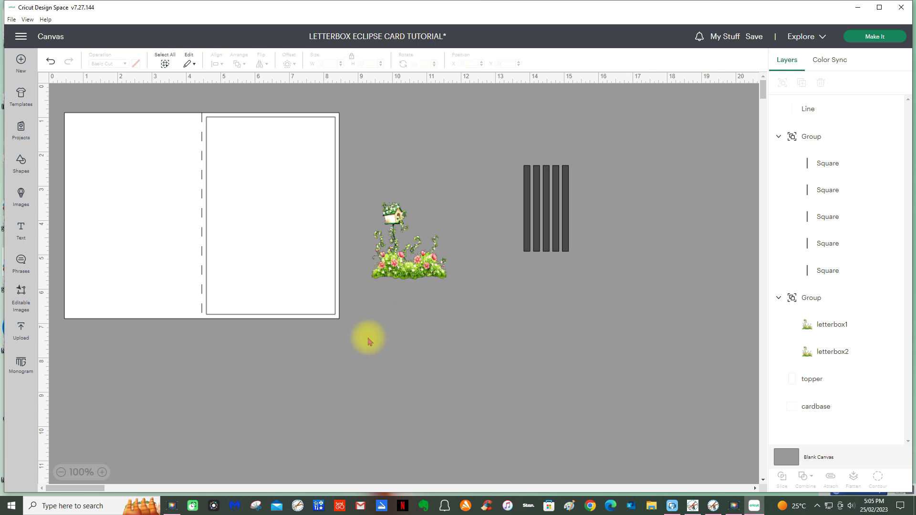
# Move the grouped birdhouse images onto the lower half of the topper
pyautogui.moveTo(409, 273); pyautogui.dragTo(428, 297)
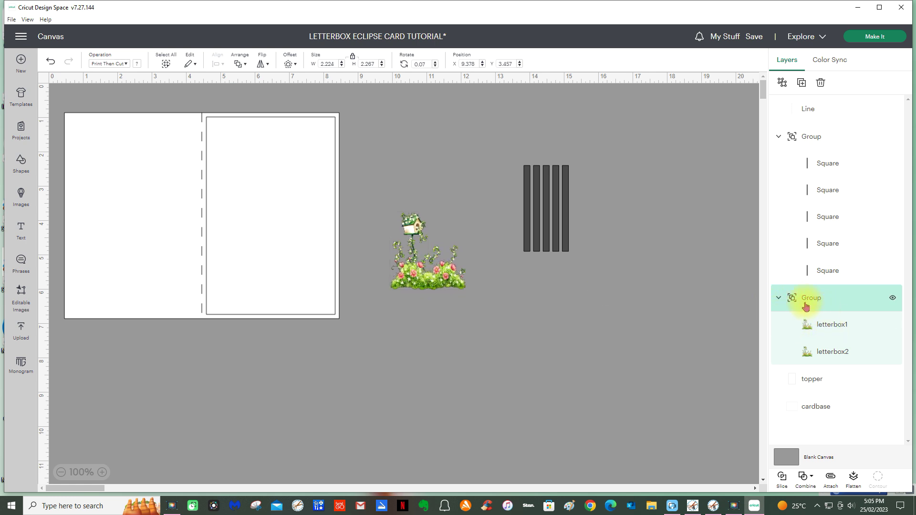
pyautogui.click(808, 303)
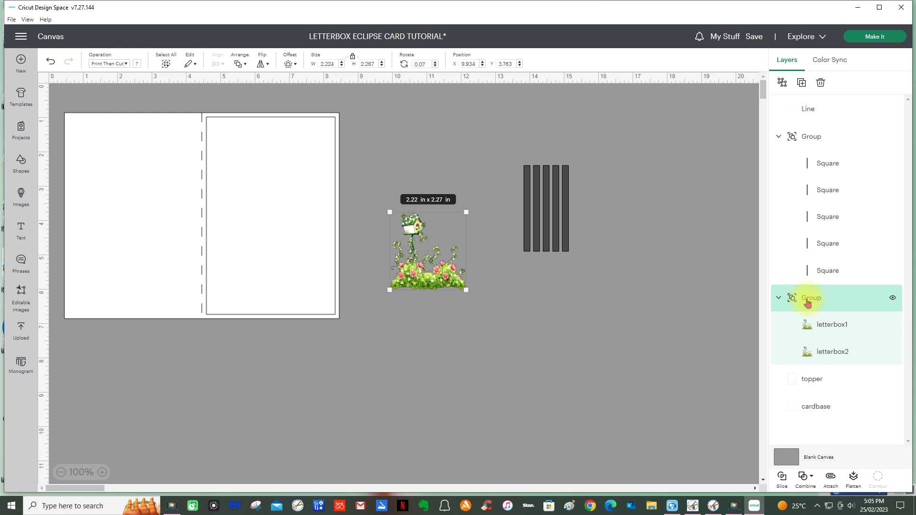
pyautogui.moveTo(427, 280); pyautogui.dragTo(269, 285)
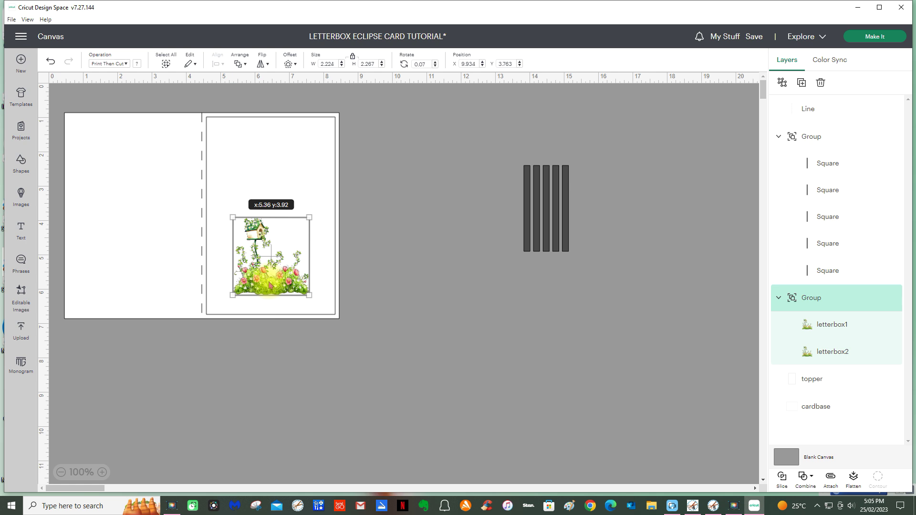
pyautogui.moveTo(270, 286); pyautogui.dragTo(270, 283)
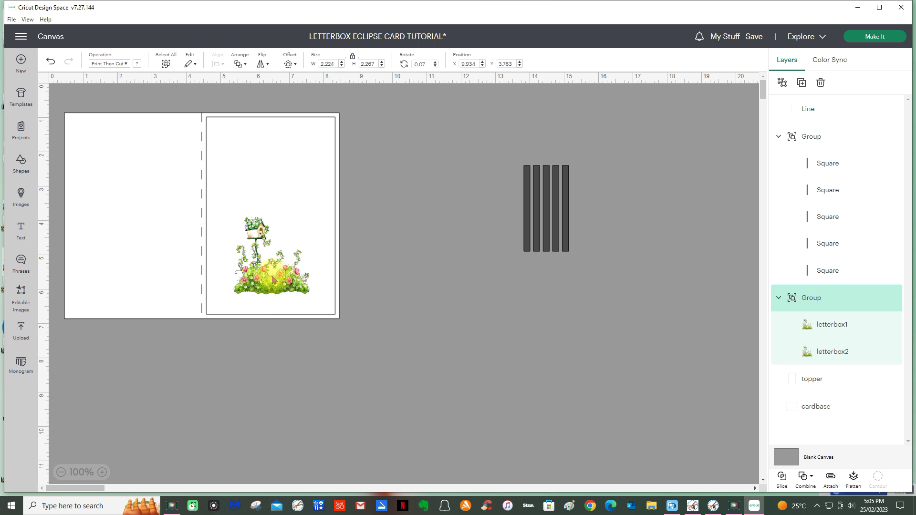
# Center the birdhouse image group vertically on the topper
pyautogui.keyDown('shift'); pyautogui.click(801, 382); pyautogui.keyUp('shift')
pyautogui.click(217, 63)
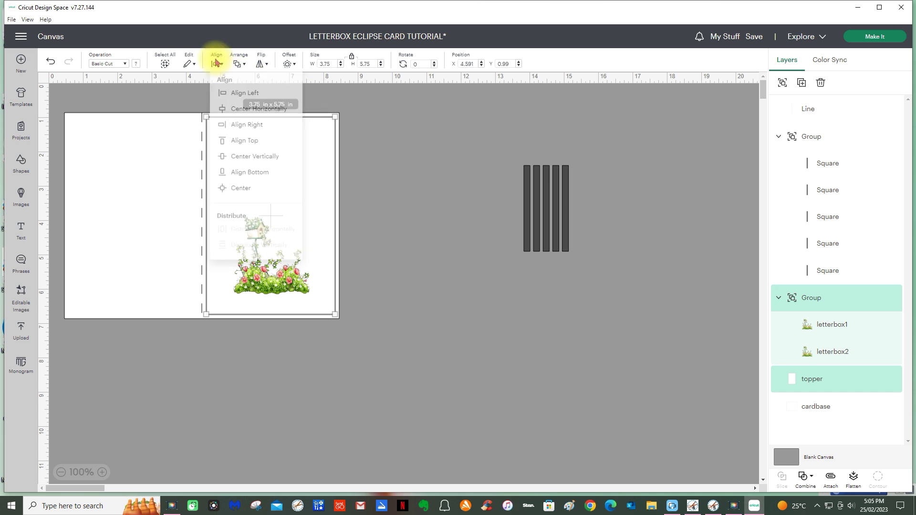
pyautogui.click(256, 167)
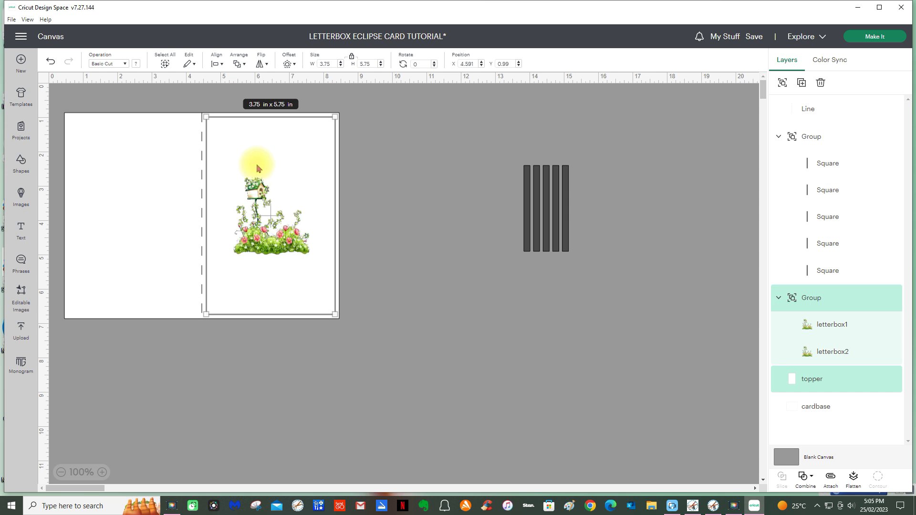
pyautogui.click(409, 244)
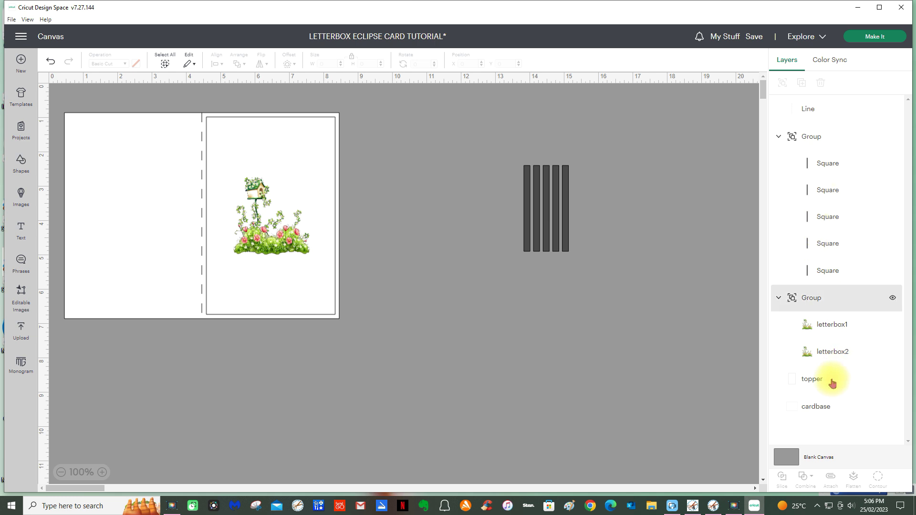
# Move the birdhouse group down to about Y 4.013 near the topper's lower edge, and shift the strips group slightly down and left
pyautogui.click(815, 300)
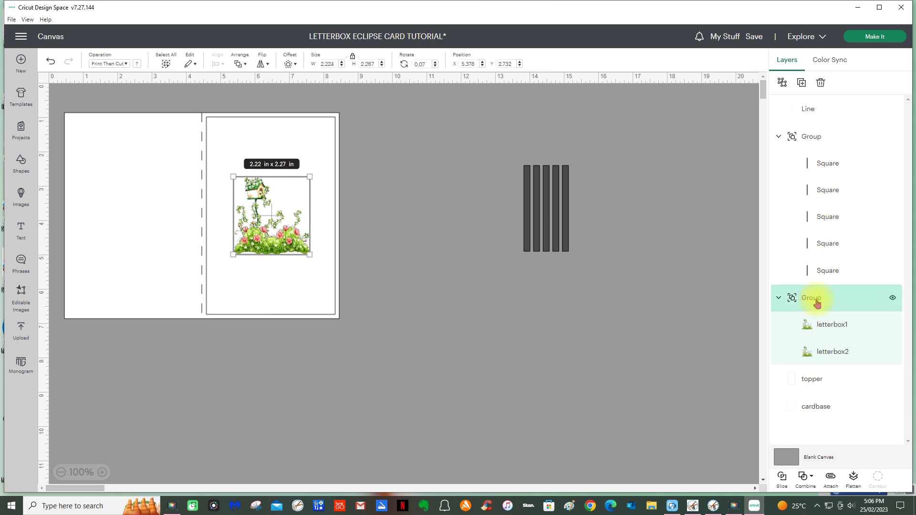
pyautogui.moveTo(269, 247); pyautogui.dragTo(268, 293)
pyautogui.moveTo(528, 231); pyautogui.dragTo(513, 267)
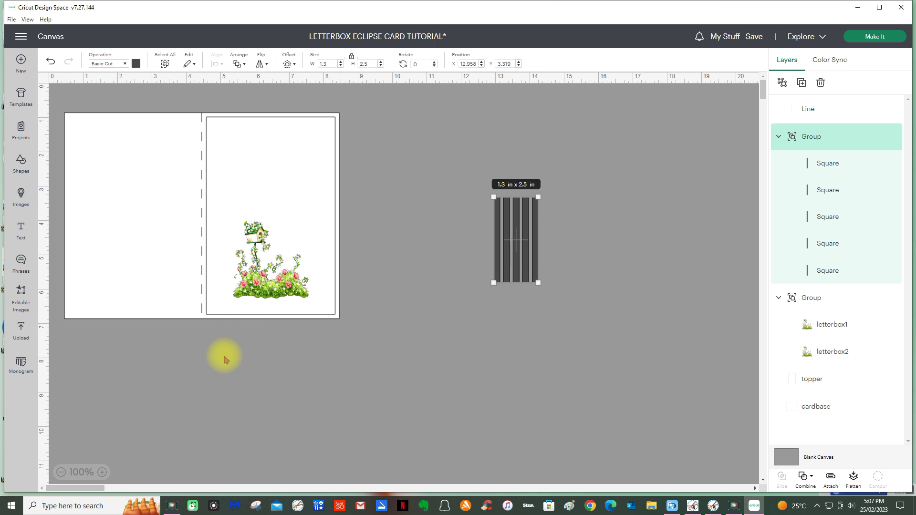
pyautogui.click(226, 360)
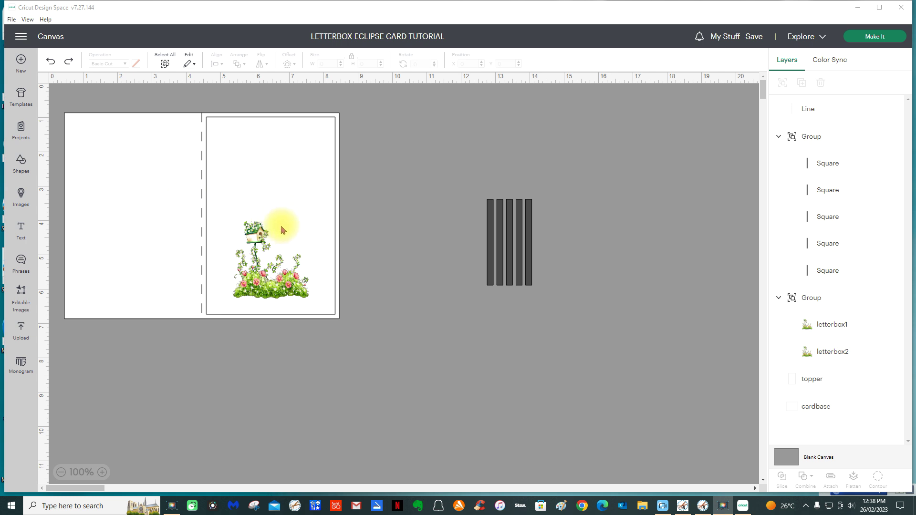
# Ungroup the birdhouse images on the topper and select only letterbox1
pyautogui.click(806, 298)
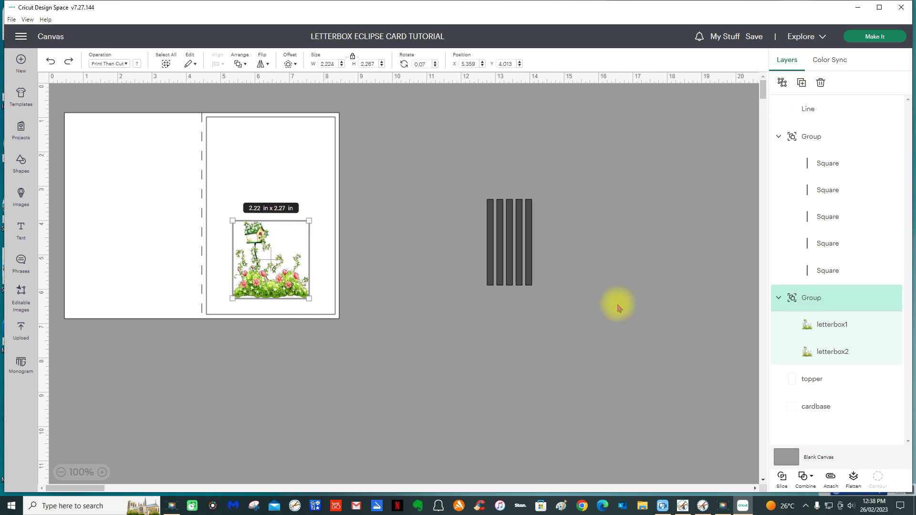
pyautogui.hotkey('ctrl', 'shift', 'g')
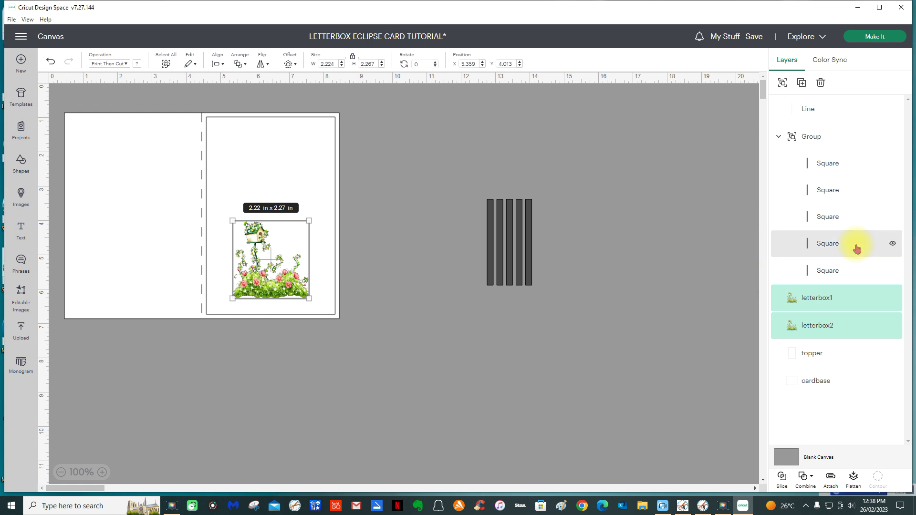
pyautogui.click(811, 302)
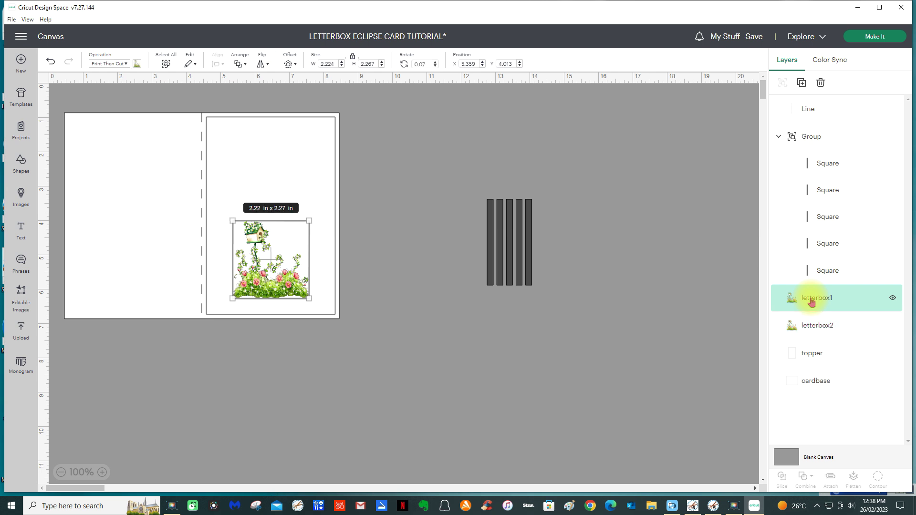
# Flatten letterbox1 together with the topper, and flatten letterbox2 together with the cardbase
pyautogui.keyDown('shift'); pyautogui.click(814, 360); pyautogui.keyUp('shift')
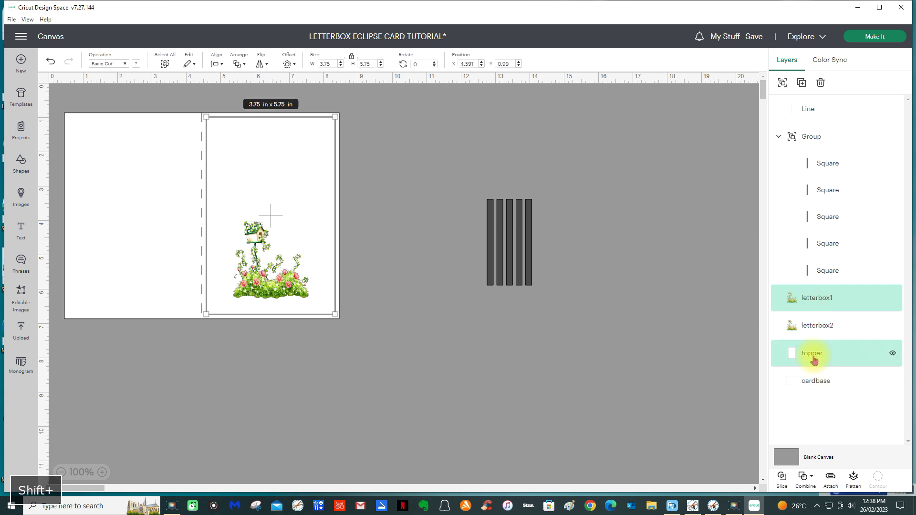
pyautogui.click(854, 478)
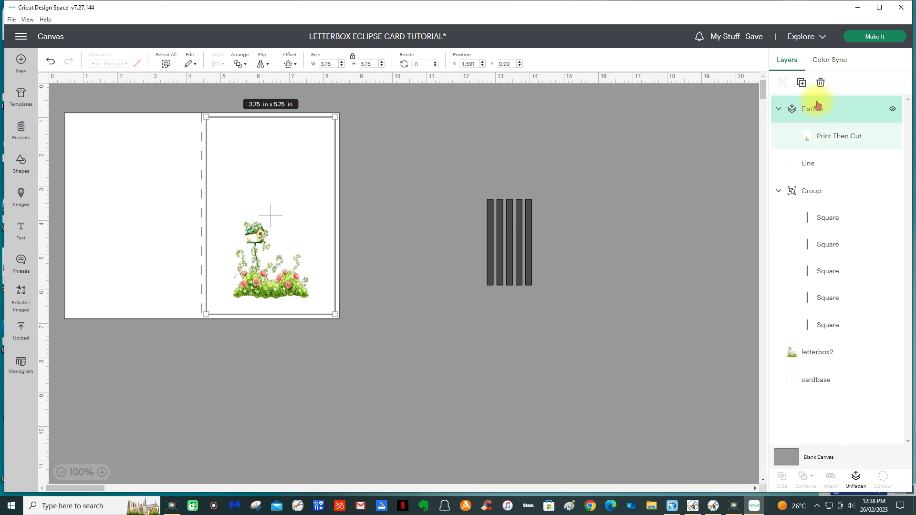
pyautogui.click(801, 356)
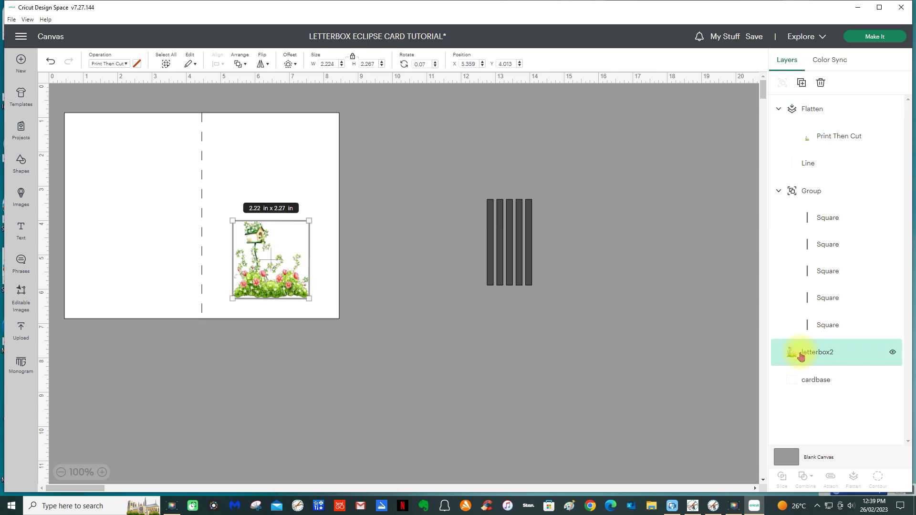
pyautogui.keyDown('shift'); pyautogui.click(811, 380); pyautogui.keyUp('shift')
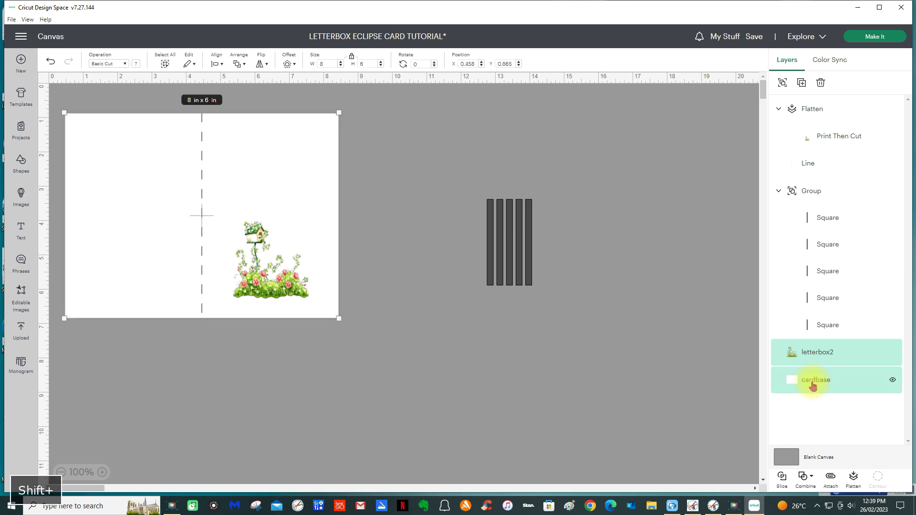
pyautogui.click(854, 479)
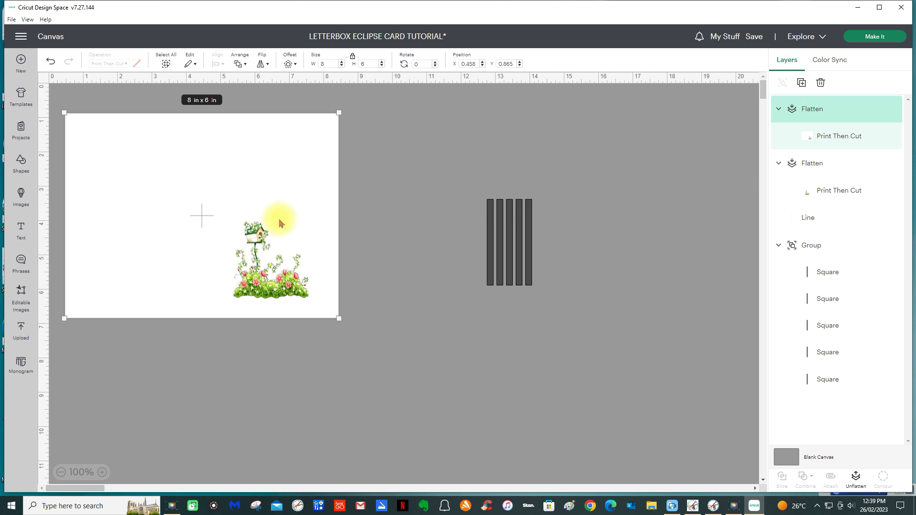
# Move the flattened cardbase away from the topper, and undo the move
pyautogui.moveTo(280, 223); pyautogui.dragTo(408, 194)
pyautogui.click(443, 385)
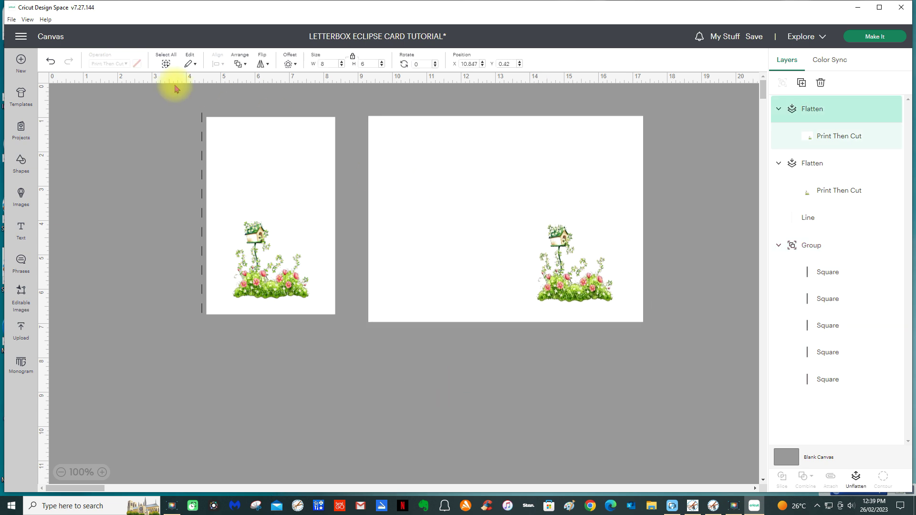
pyautogui.click(51, 63)
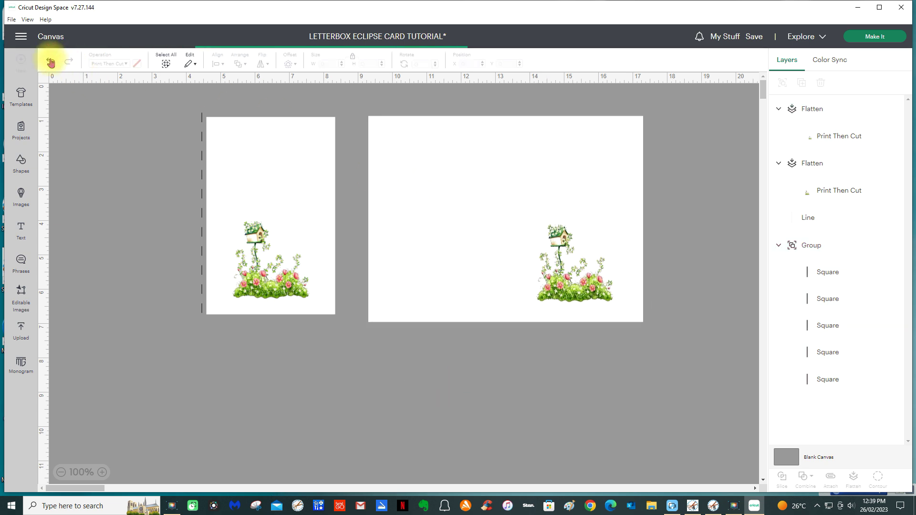
# Send the flattened cardbase to the back of the layer order, behind the score line and flattened topper
pyautogui.click(271, 183)
pyautogui.click(240, 59)
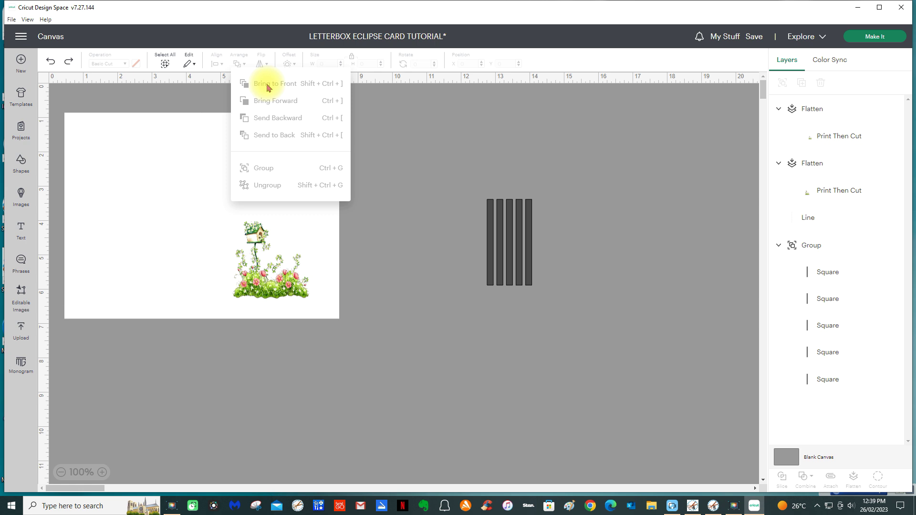
pyautogui.click(370, 370)
pyautogui.click(274, 294)
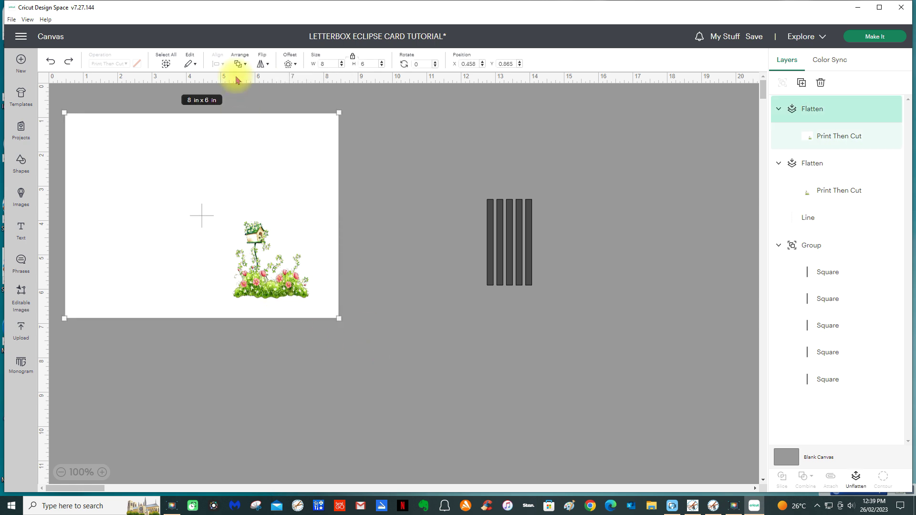
pyautogui.click(240, 63)
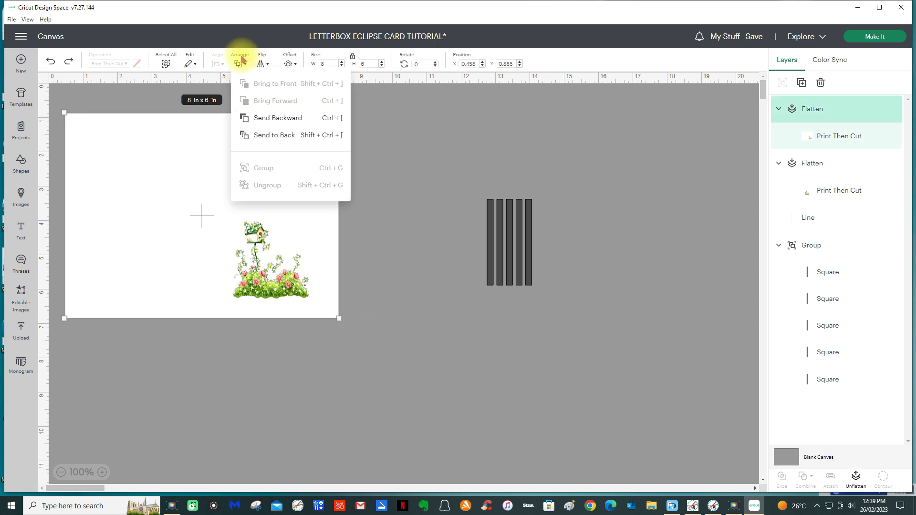
pyautogui.click(275, 137)
pyautogui.click(303, 264)
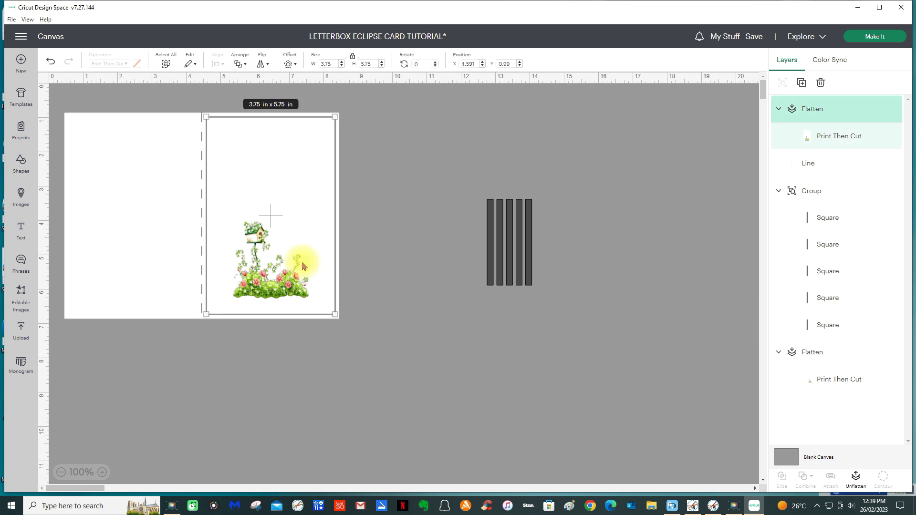
# Move the five-strip group over the topper's birdhouse image at about X 5.792, Y 3.875, and bring it to the front
pyautogui.click(503, 248)
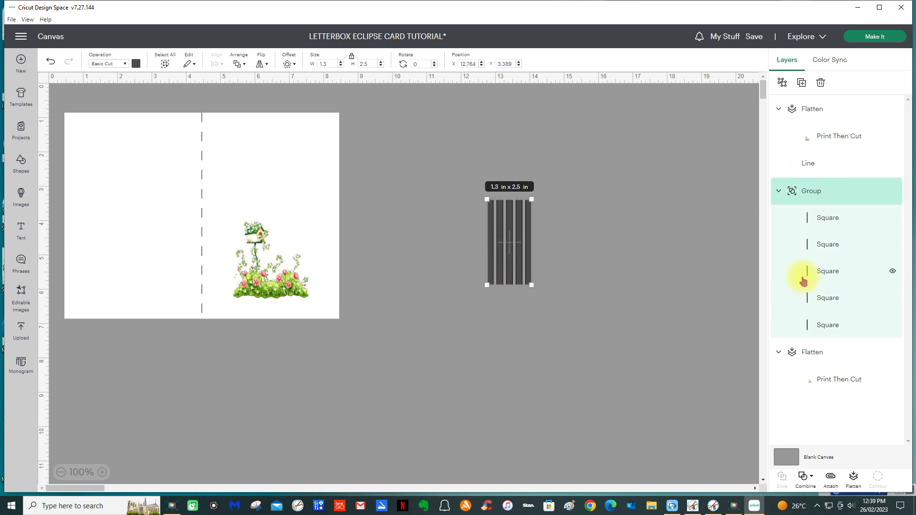
pyautogui.moveTo(517, 251); pyautogui.dragTo(277, 267)
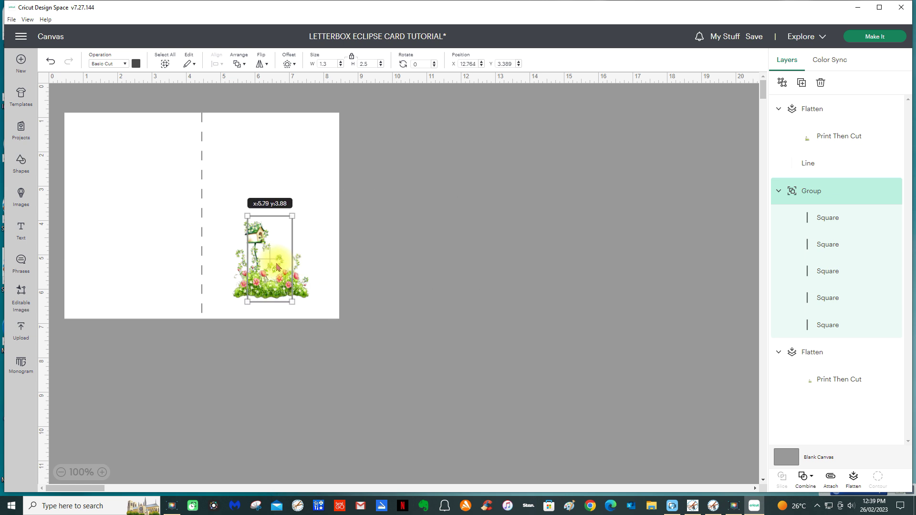
pyautogui.click(239, 62)
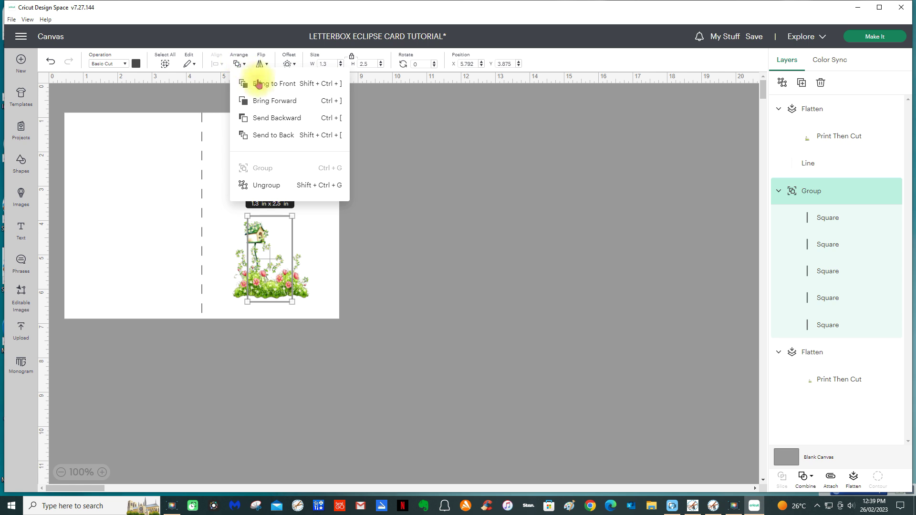
pyautogui.click(244, 81)
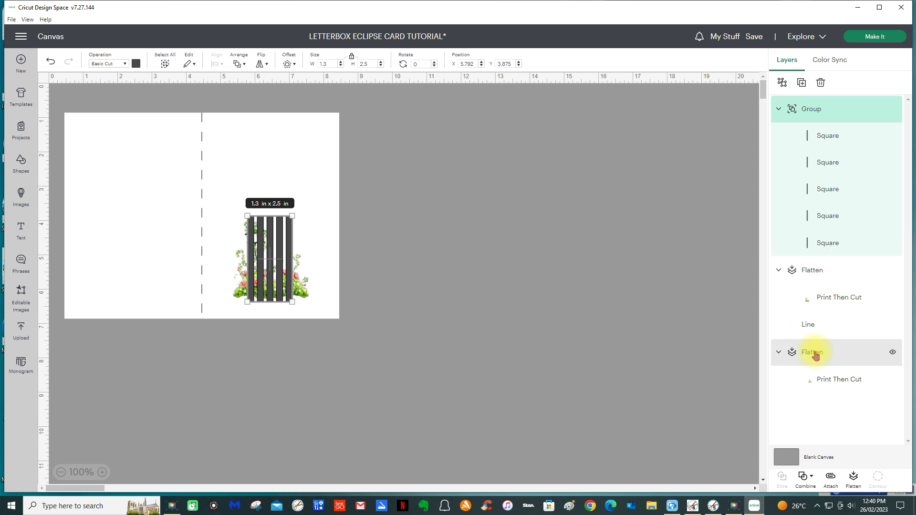
# Rename the flattened topper layer as "Flatten topper"
pyautogui.click(227, 143)
pyautogui.click(227, 142)
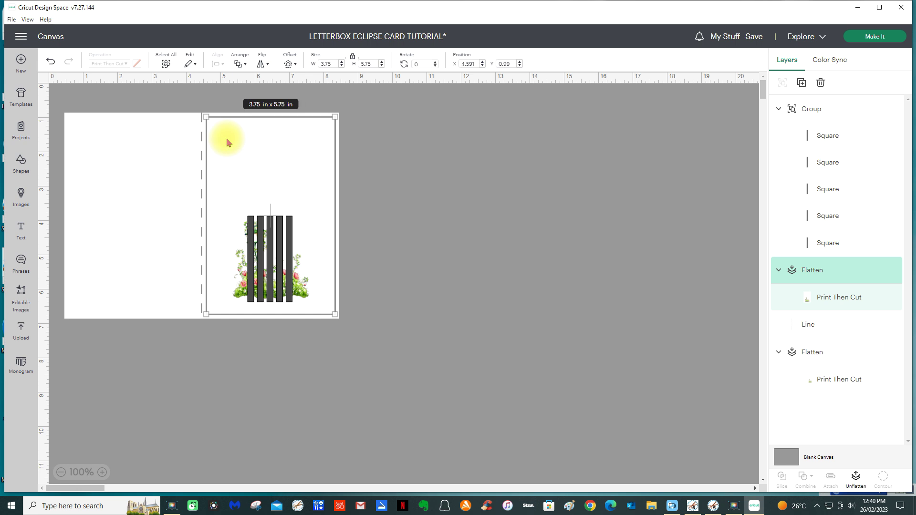
pyautogui.rightClick(843, 272)
pyautogui.click(790, 41)
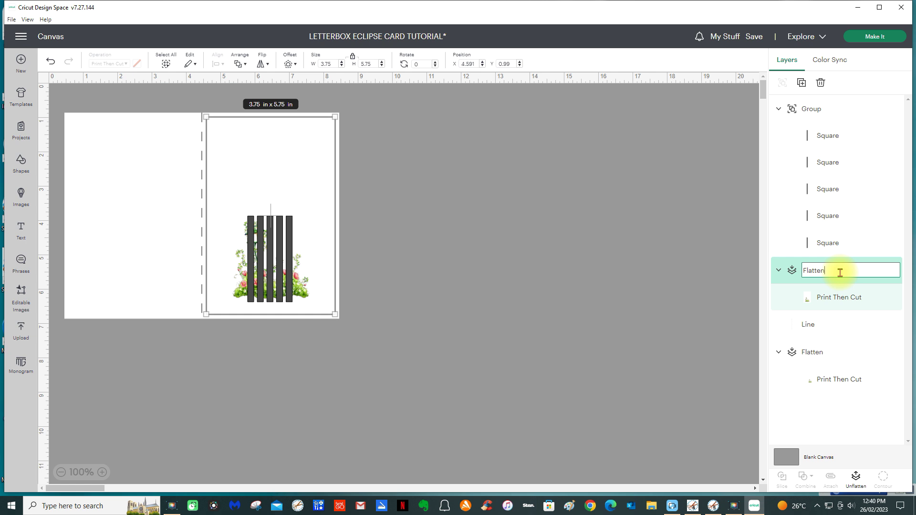
pyautogui.write('topper')
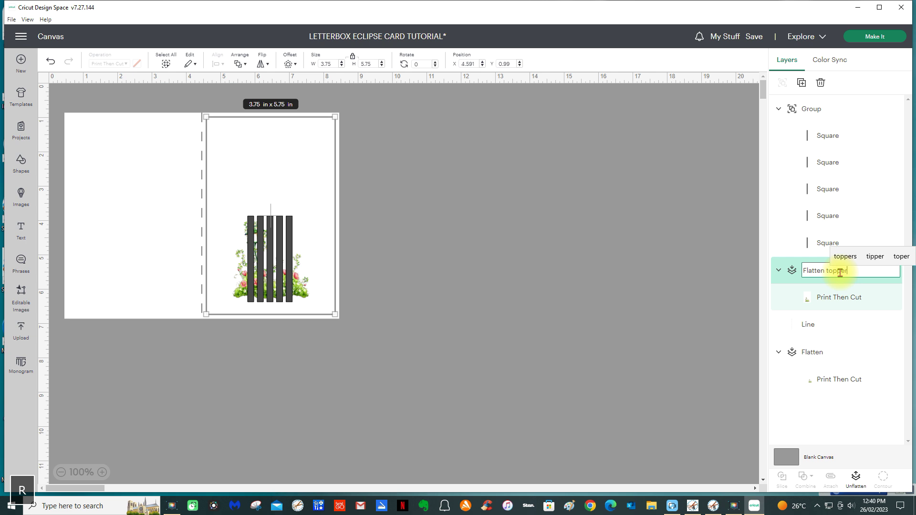
# Rename the flattened card base layer as "Flatten cardbase"
pyautogui.click(842, 353)
pyautogui.rightClick(842, 352)
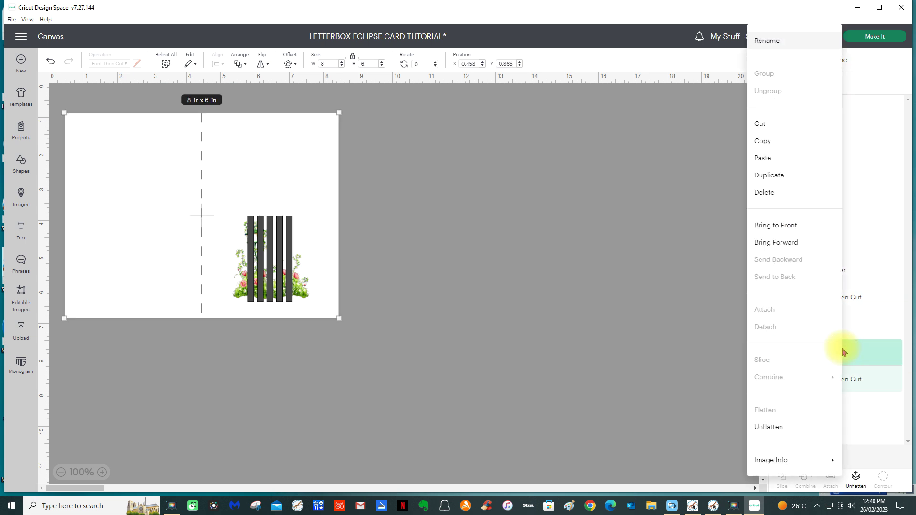
pyautogui.click(766, 41)
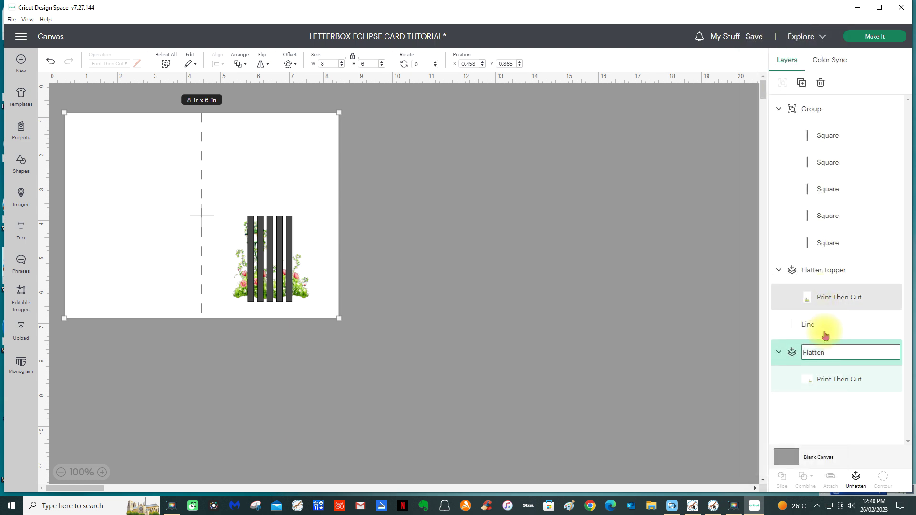
pyautogui.write('c')
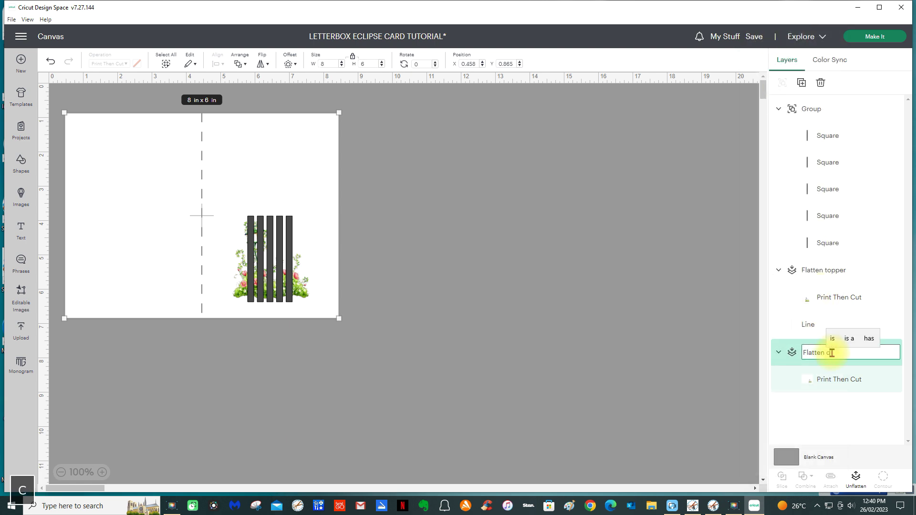
pyautogui.write('ardbase')
pyautogui.press('Return')
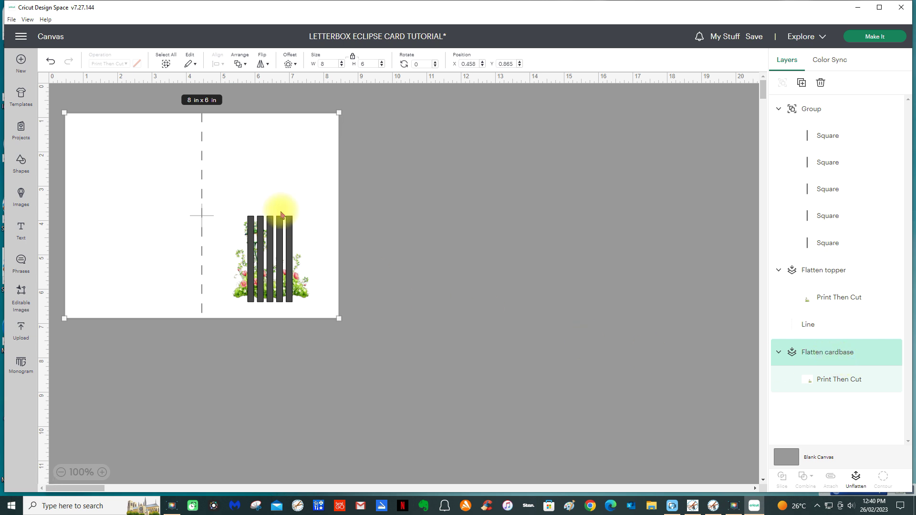
# Attach the united five strips to the flattened topper
pyautogui.click(796, 111)
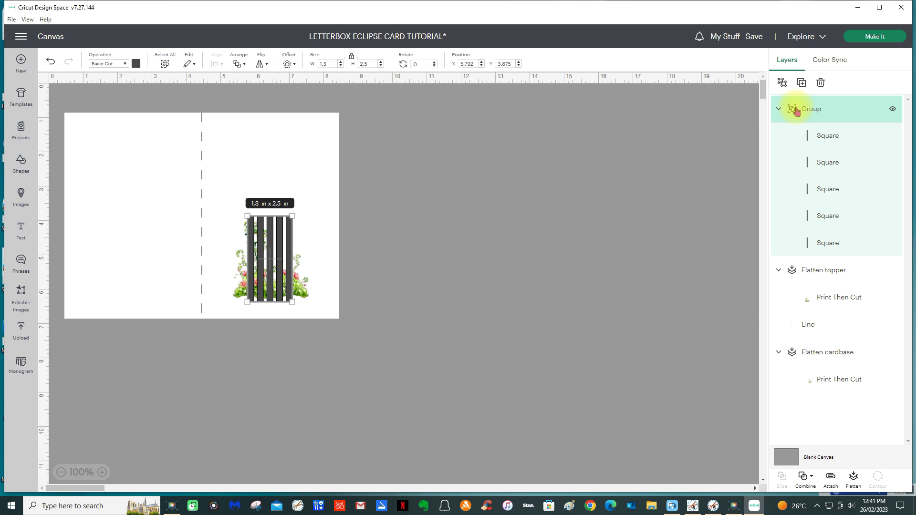
pyautogui.keyDown('shift'); pyautogui.click(821, 275); pyautogui.keyUp('shift')
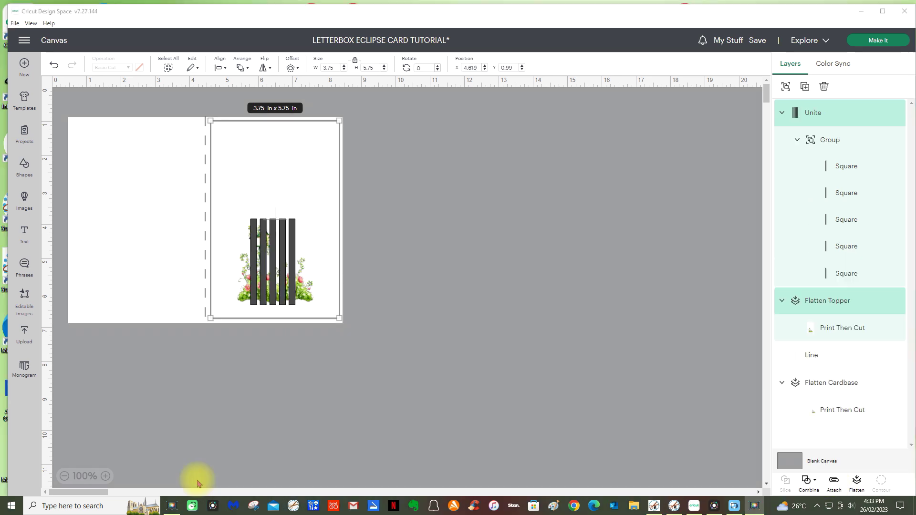
pyautogui.click(834, 489)
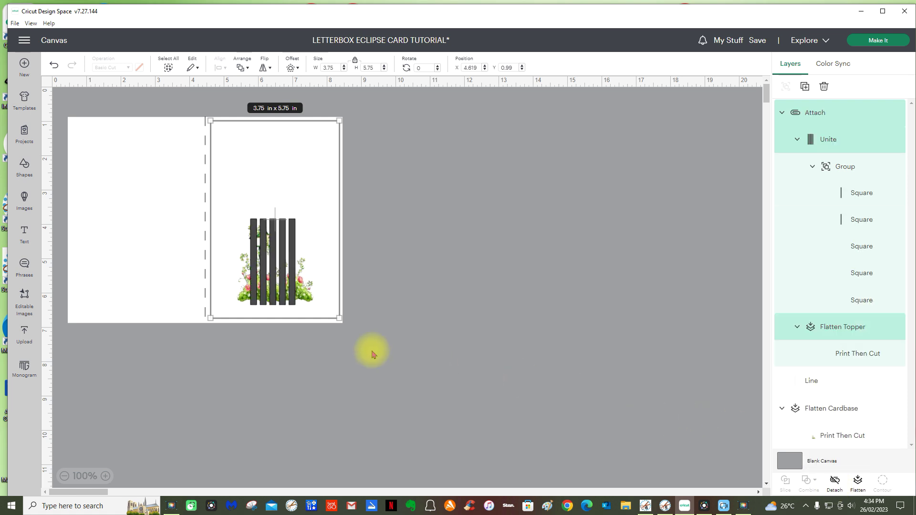
pyautogui.click(380, 337)
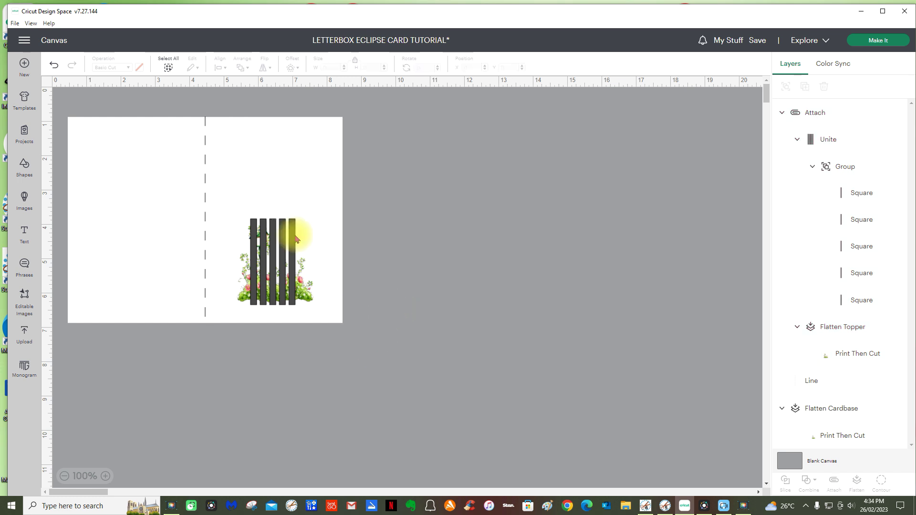
# Move the attached topper beside the card base at about X 8.94, and attach the score line to the flattened cardbase
pyautogui.moveTo(276, 230); pyautogui.dragTo(422, 227)
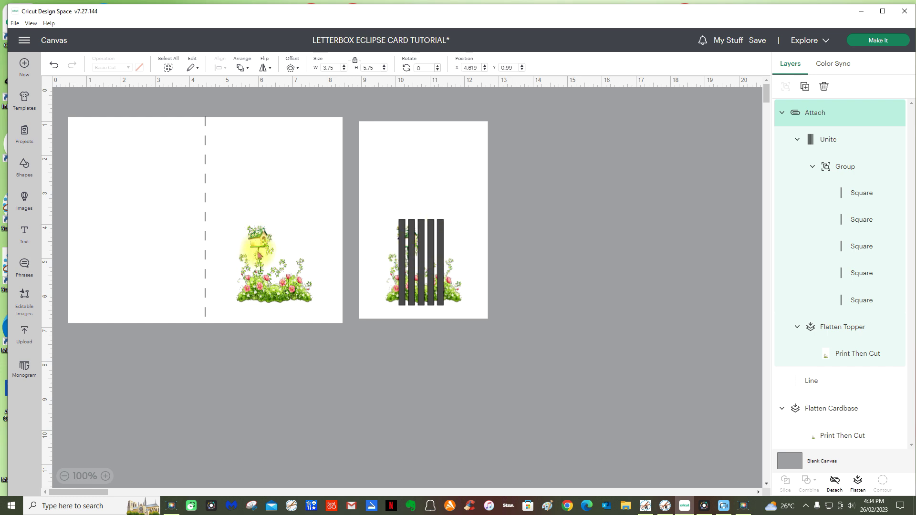
pyautogui.click(549, 315)
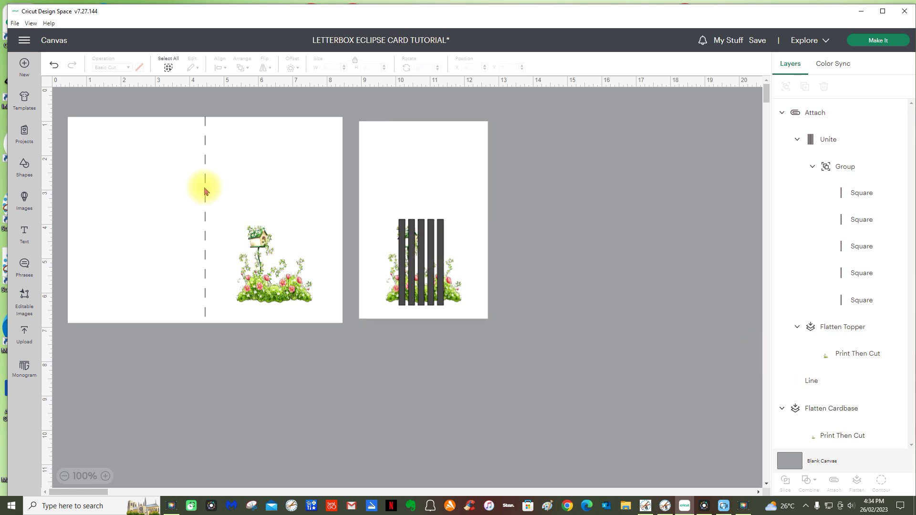
pyautogui.moveTo(129, 357); pyautogui.dragTo(275, 233)
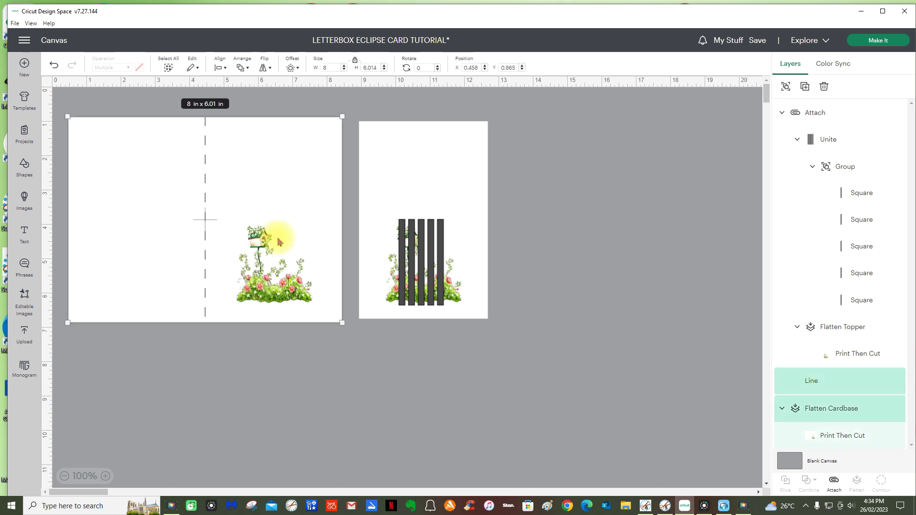
pyautogui.click(834, 480)
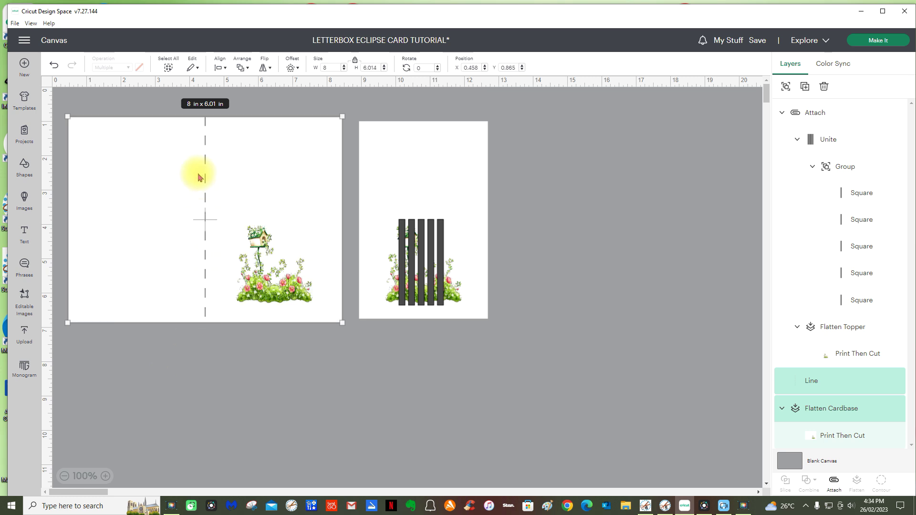
# Send the attached card base to the back, and move the attached topper with its strips onto the card's front panel
pyautogui.click(429, 280)
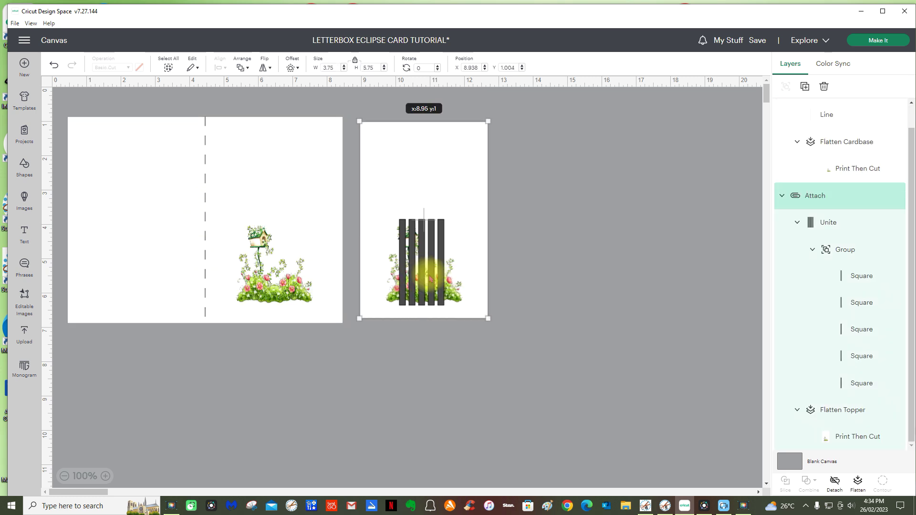
pyautogui.moveTo(454, 266); pyautogui.dragTo(432, 276)
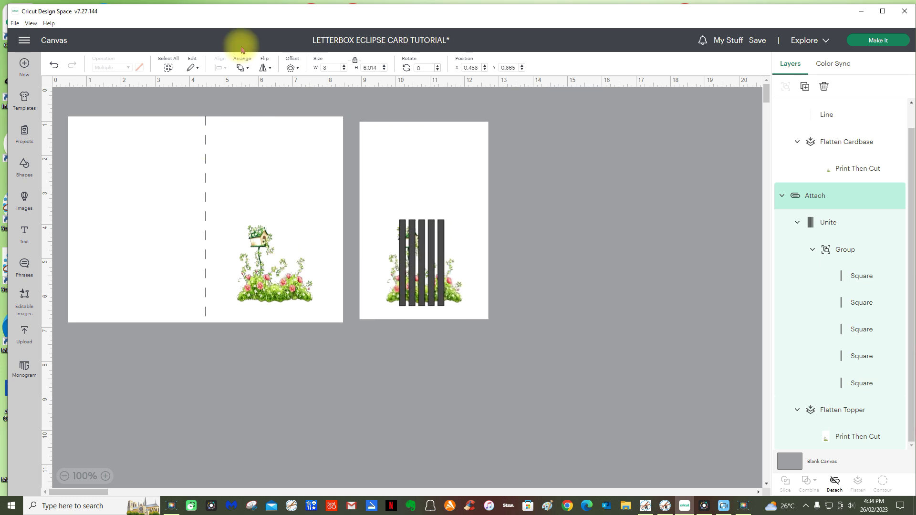
pyautogui.click(241, 67)
pyautogui.click(265, 139)
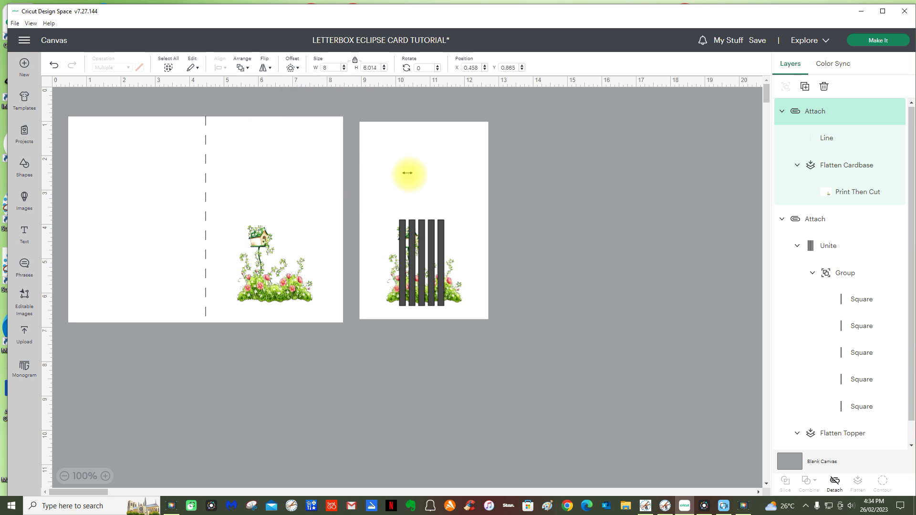
pyautogui.moveTo(421, 178); pyautogui.dragTo(229, 163)
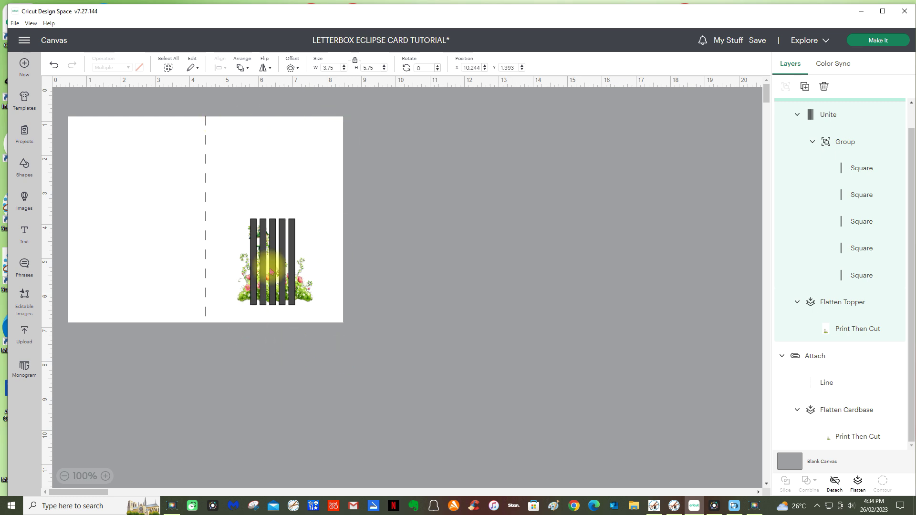
pyautogui.click(255, 267)
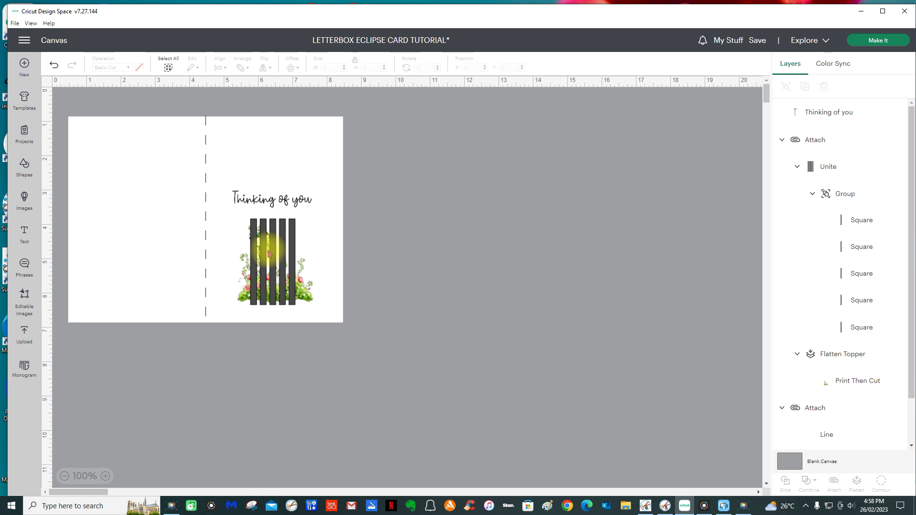
# Attach the "Thinking of you" greeting to the flattened topper
pyautogui.click(273, 203)
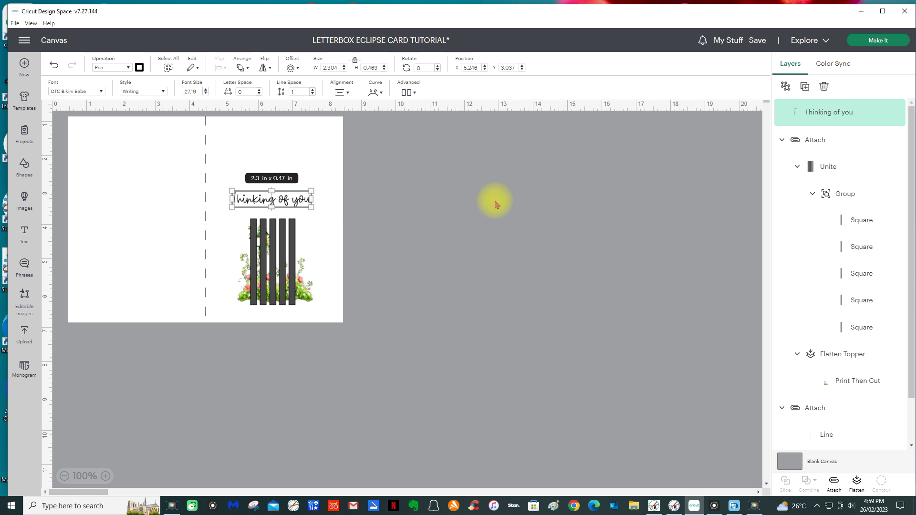
pyautogui.keyDown('shift'); pyautogui.click(831, 357); pyautogui.keyUp('shift')
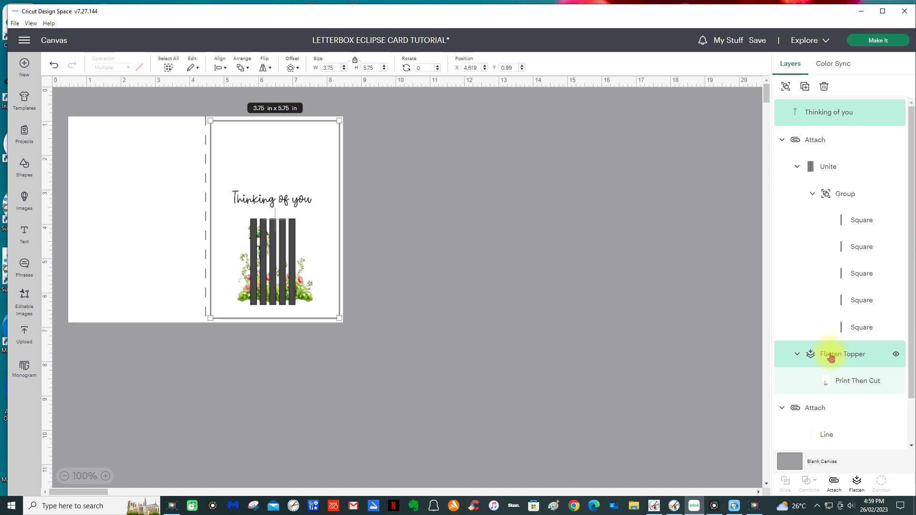
pyautogui.click(834, 482)
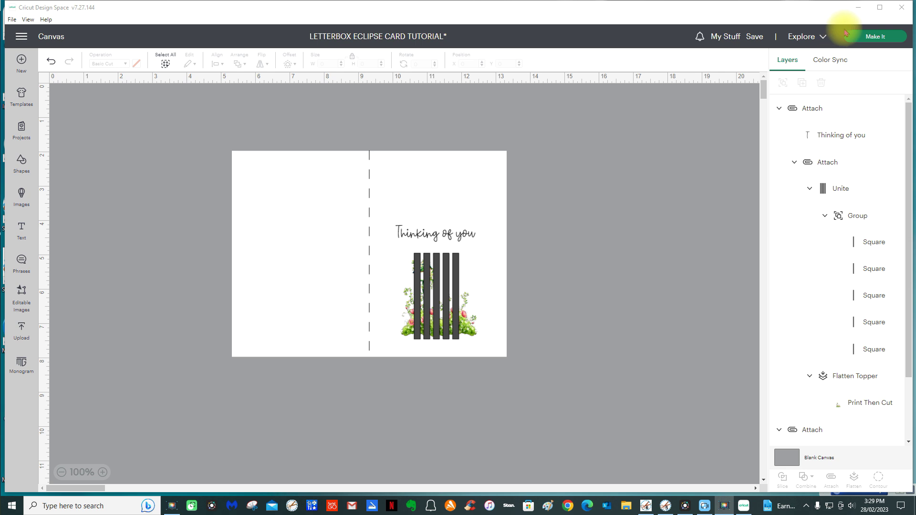
# Send the project to mat preparation and check the layouts of the scored card base mat and the greeting topper mat
pyautogui.click(860, 36)
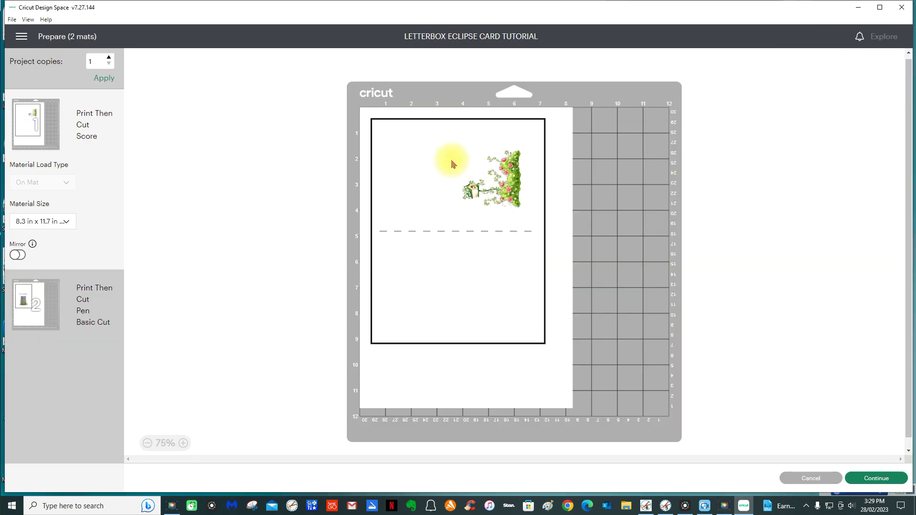
pyautogui.click(49, 308)
pyautogui.click(26, 304)
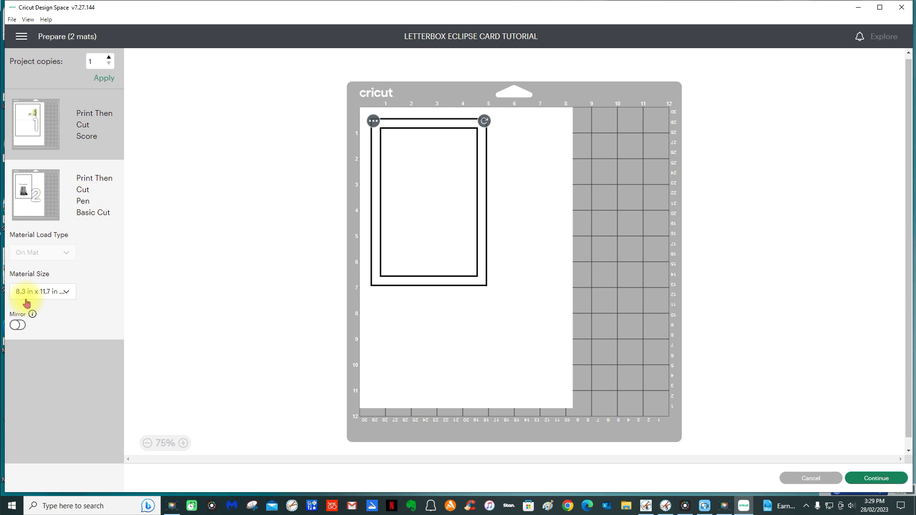
pyautogui.click(22, 186)
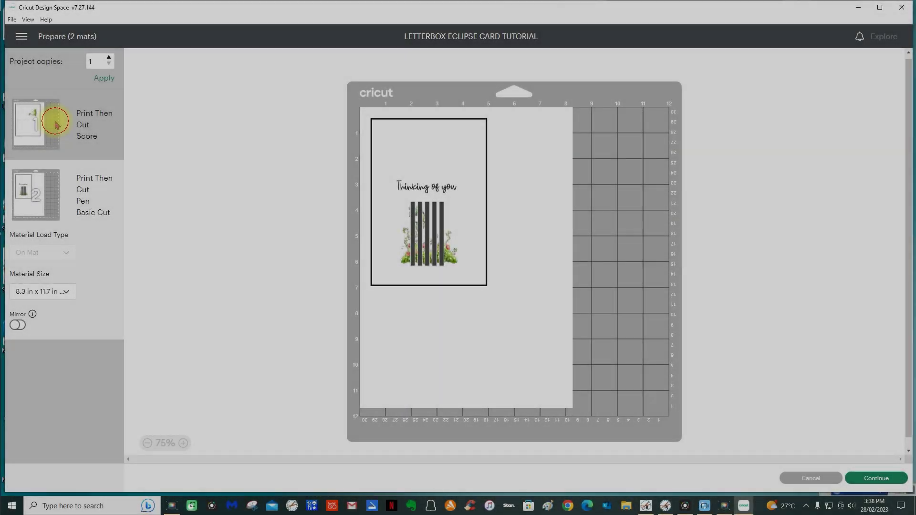
pyautogui.click(56, 125)
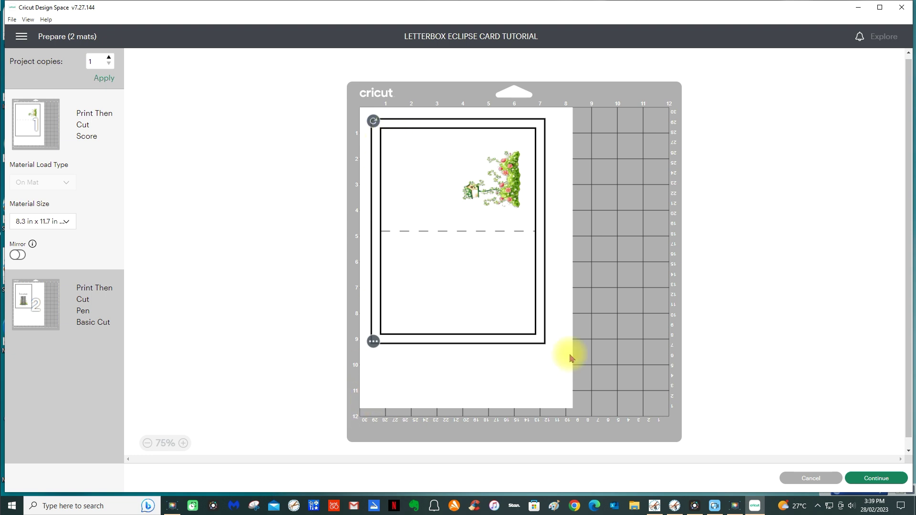
pyautogui.click(37, 304)
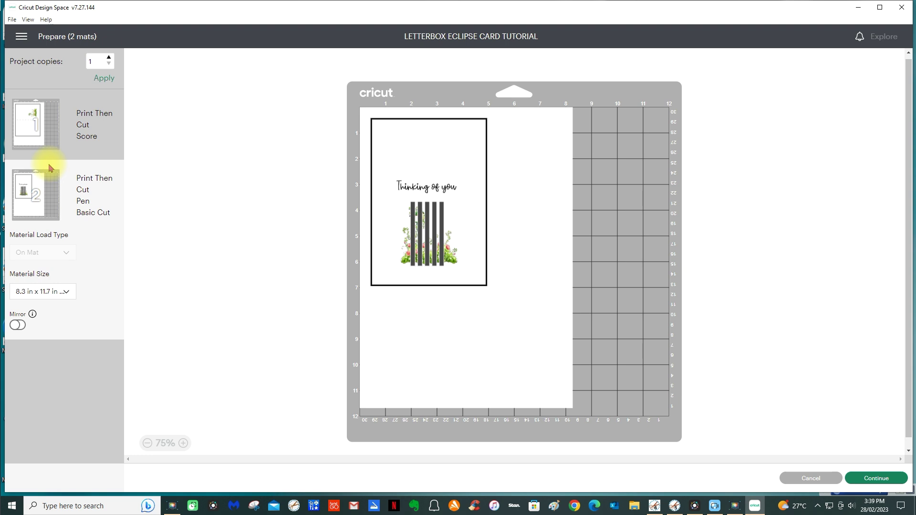
pyautogui.click(40, 141)
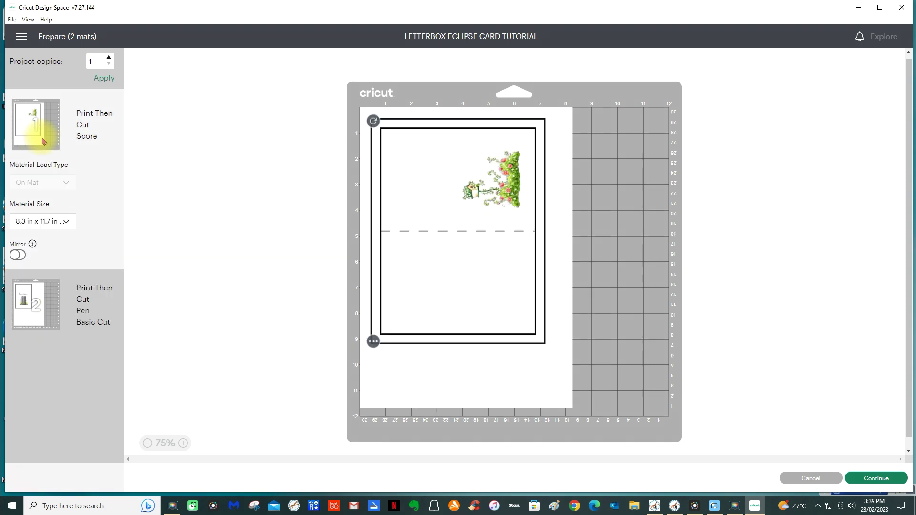
# Continue to the make stage and print one copy of the scored card base mat with Add Bleed turned off
pyautogui.click(874, 482)
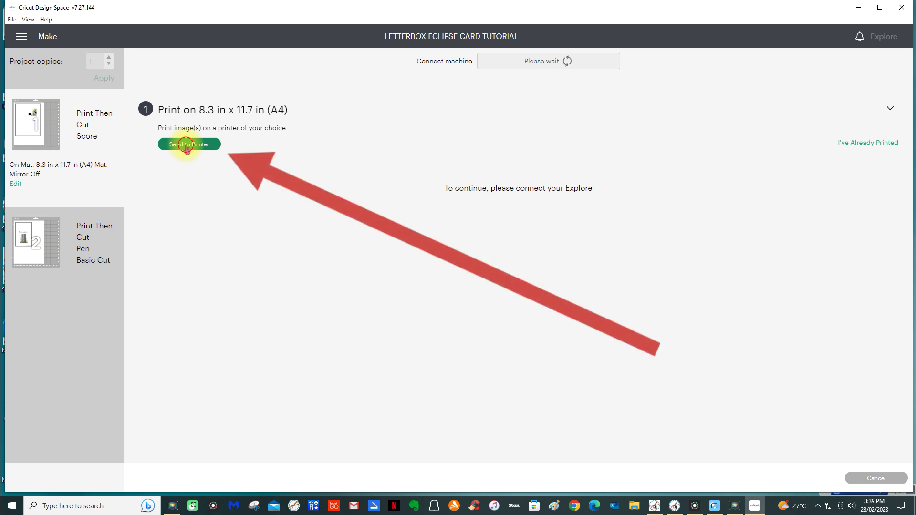
pyautogui.click(187, 145)
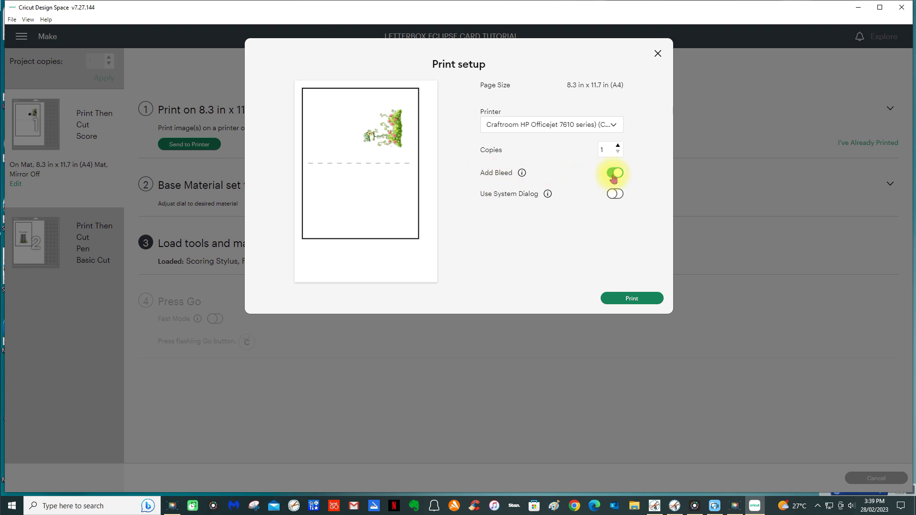
pyautogui.click(614, 175)
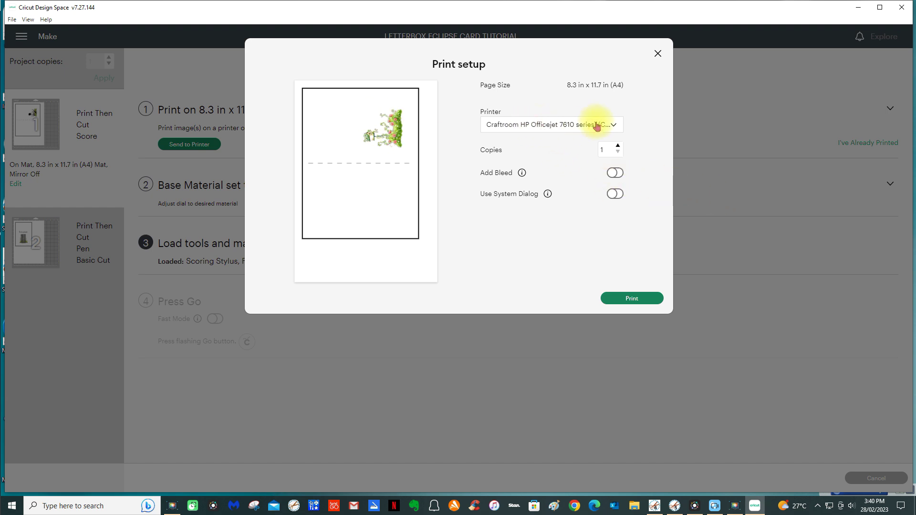
pyautogui.click(632, 299)
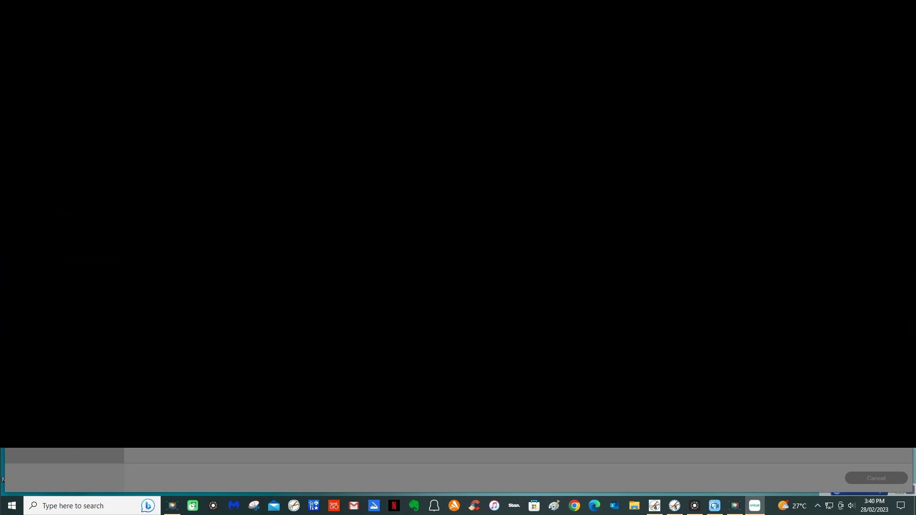